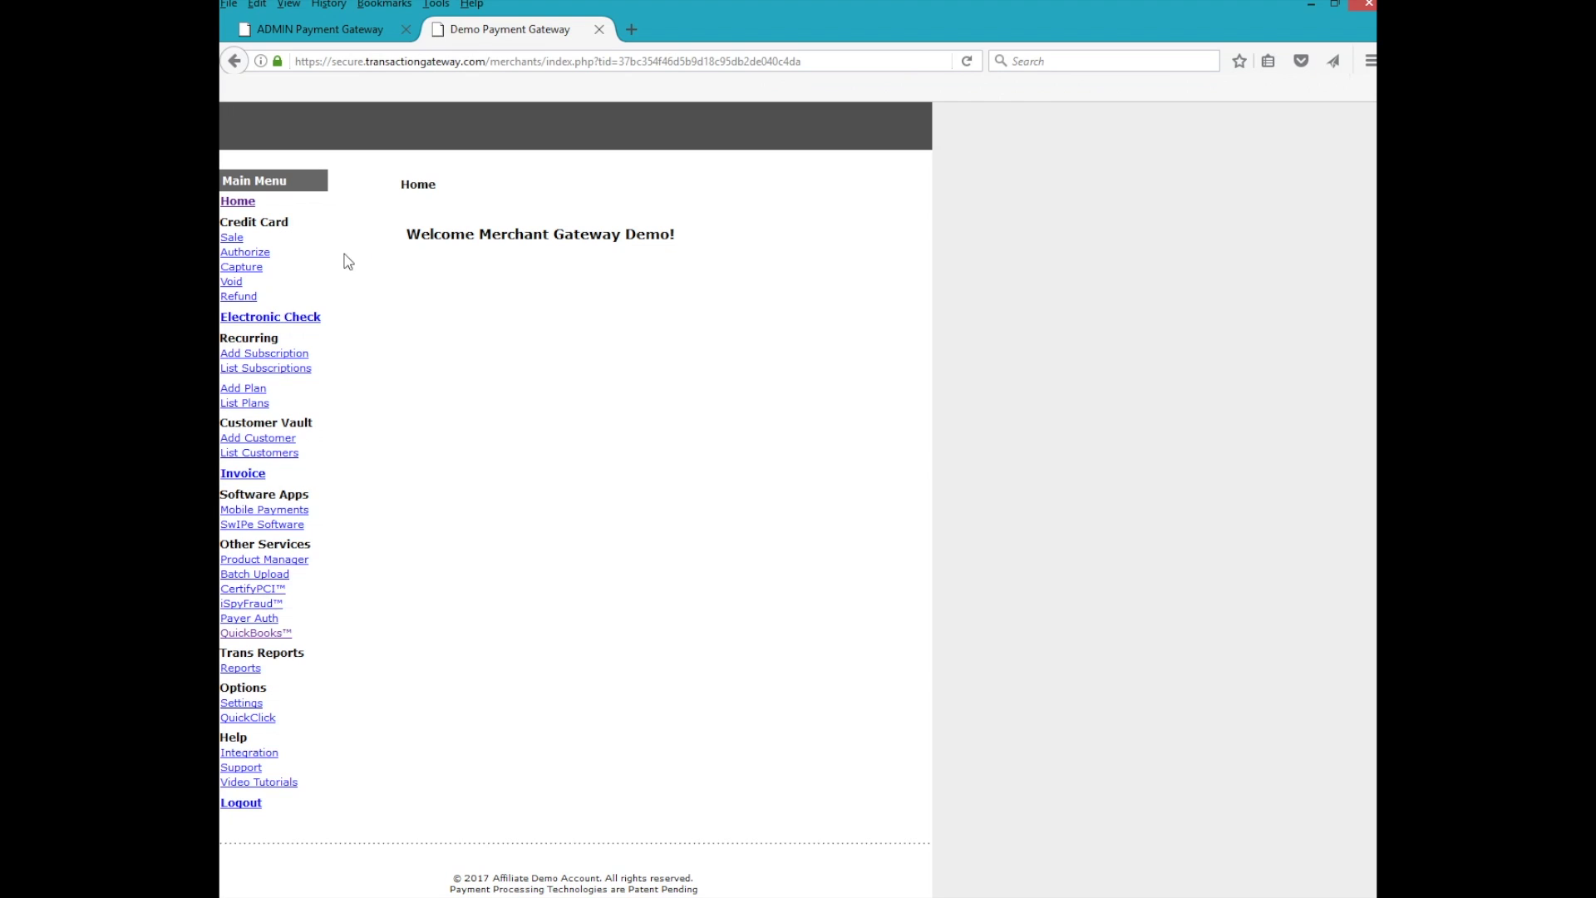
# - Open the QuickBooks™ page under Other Services in the merchant control panel's Main Menu
pyautogui.click(254, 634)
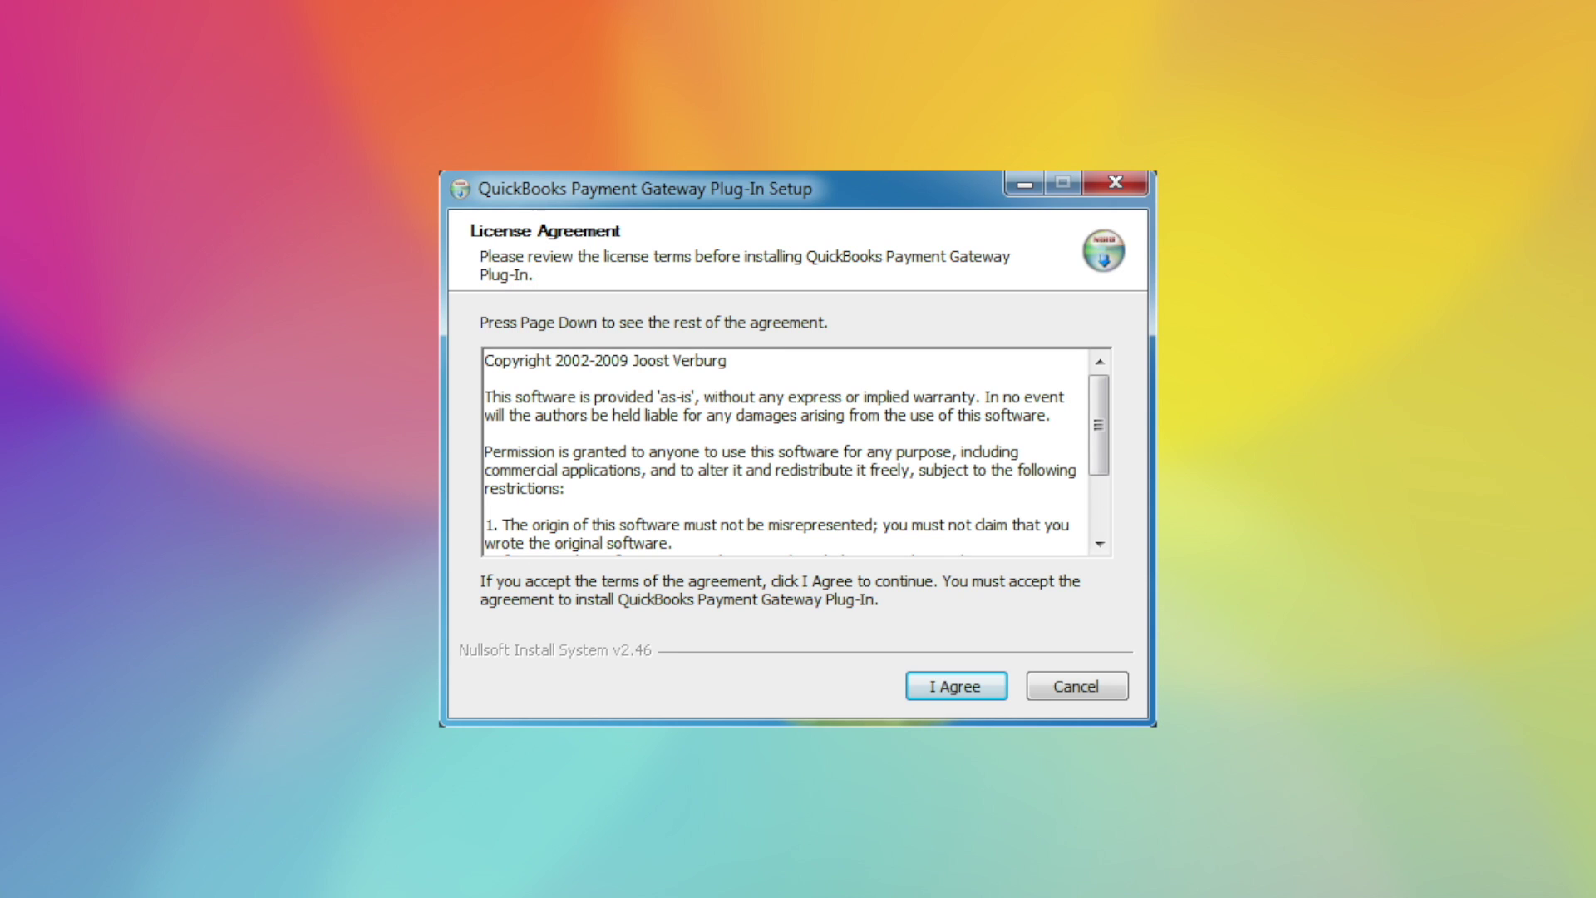
# - Accept the licence, install the plug-in with QuickBooks force-closed, and acknowledge the Congratulations message
pyautogui.press('Return')
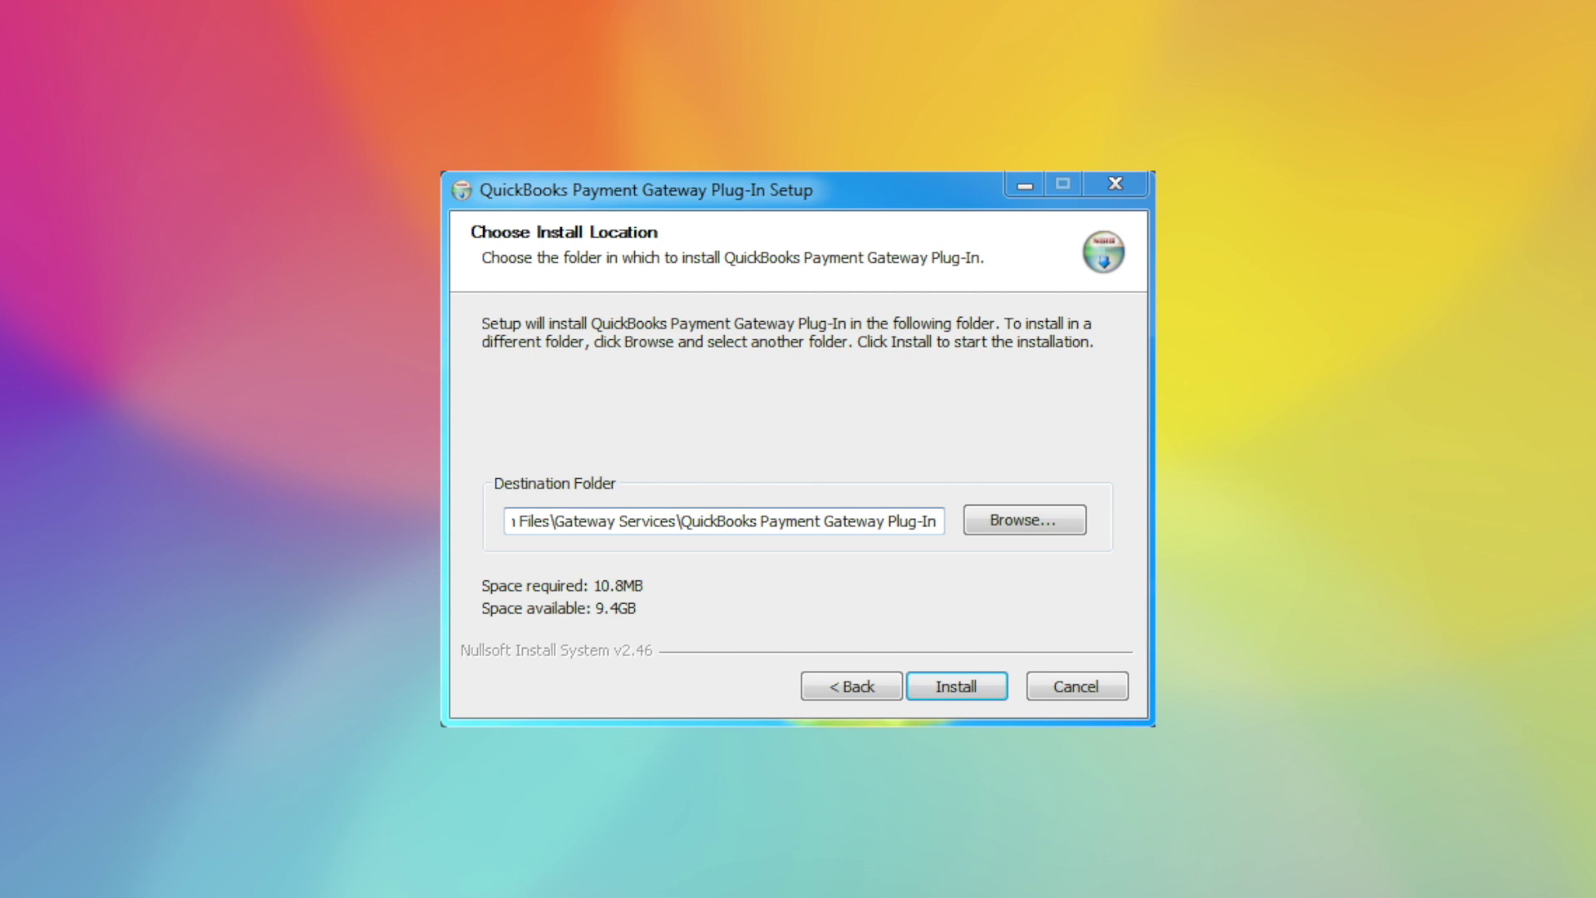
pyautogui.click(956, 686)
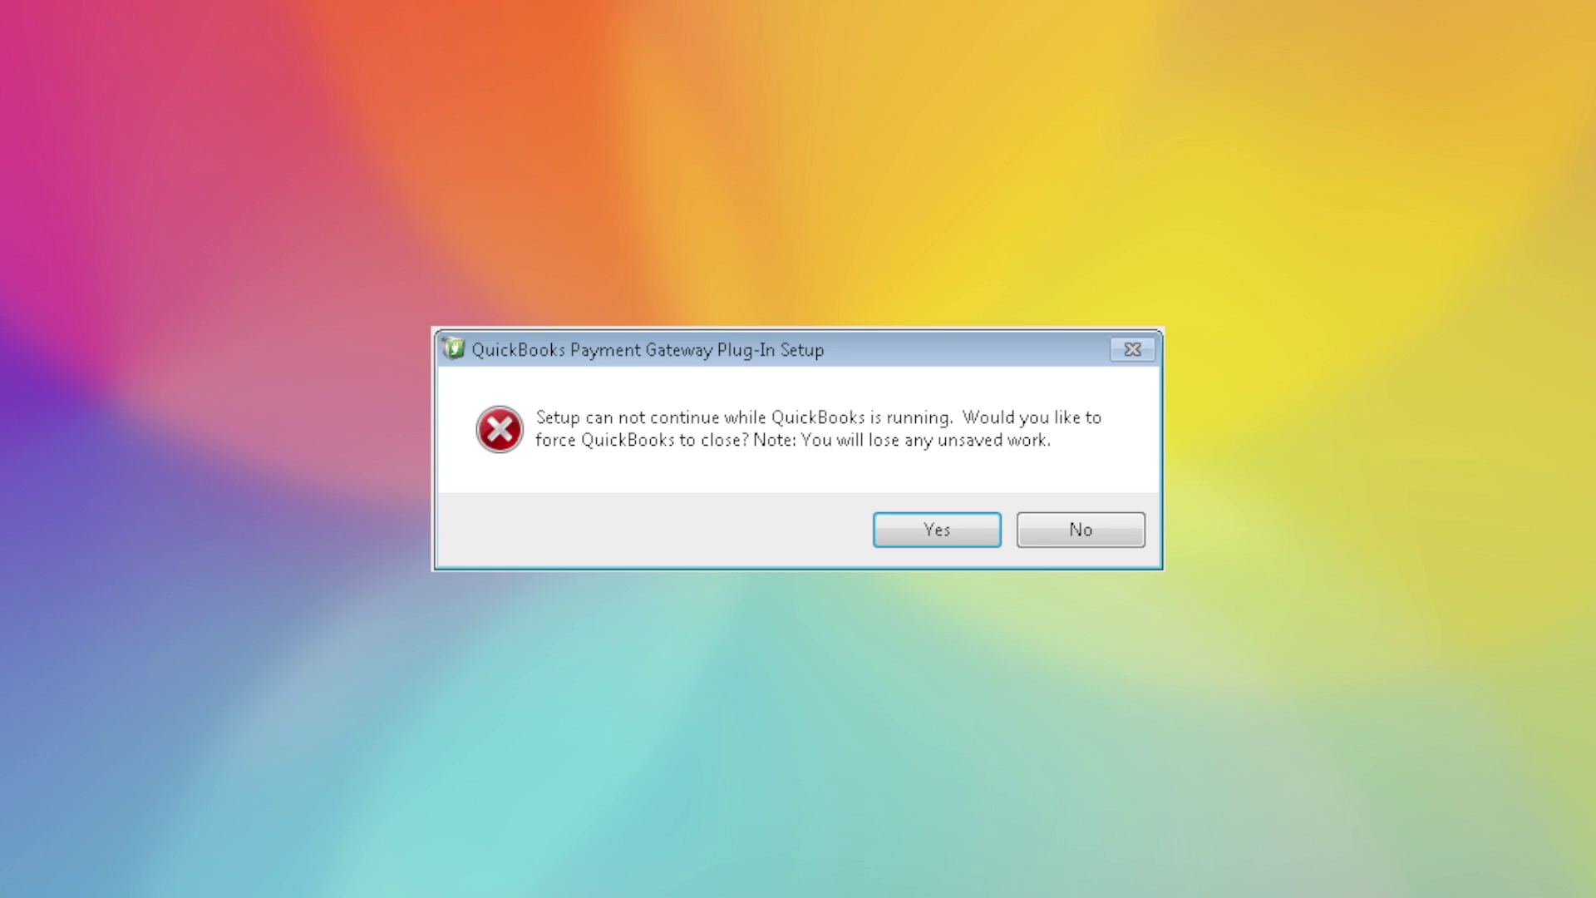
pyautogui.click(936, 529)
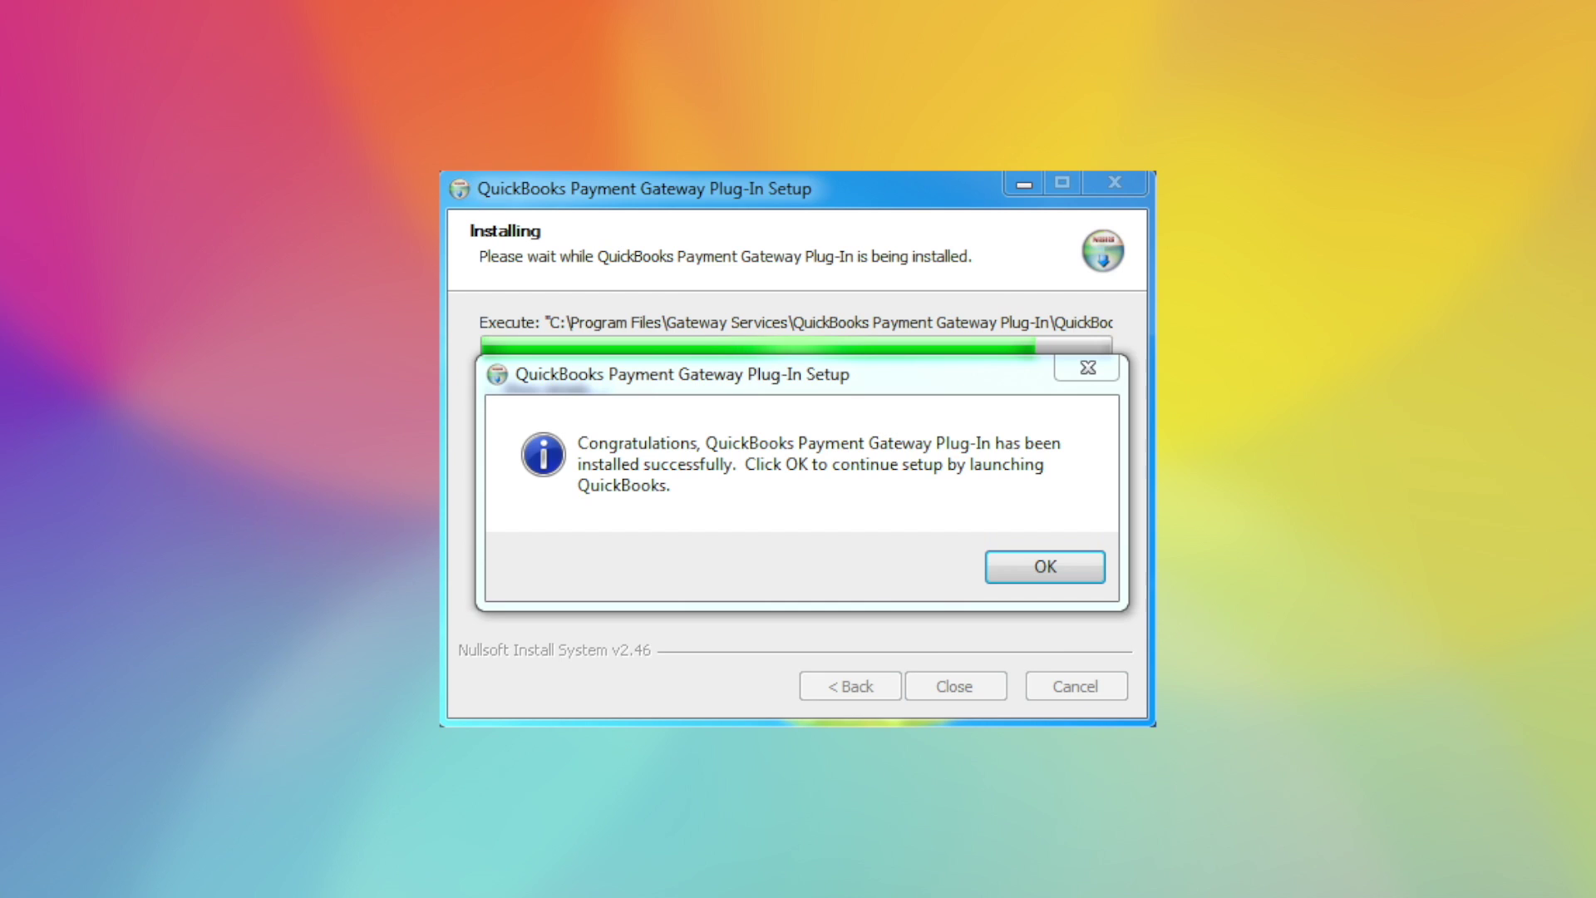
pyautogui.click(1045, 566)
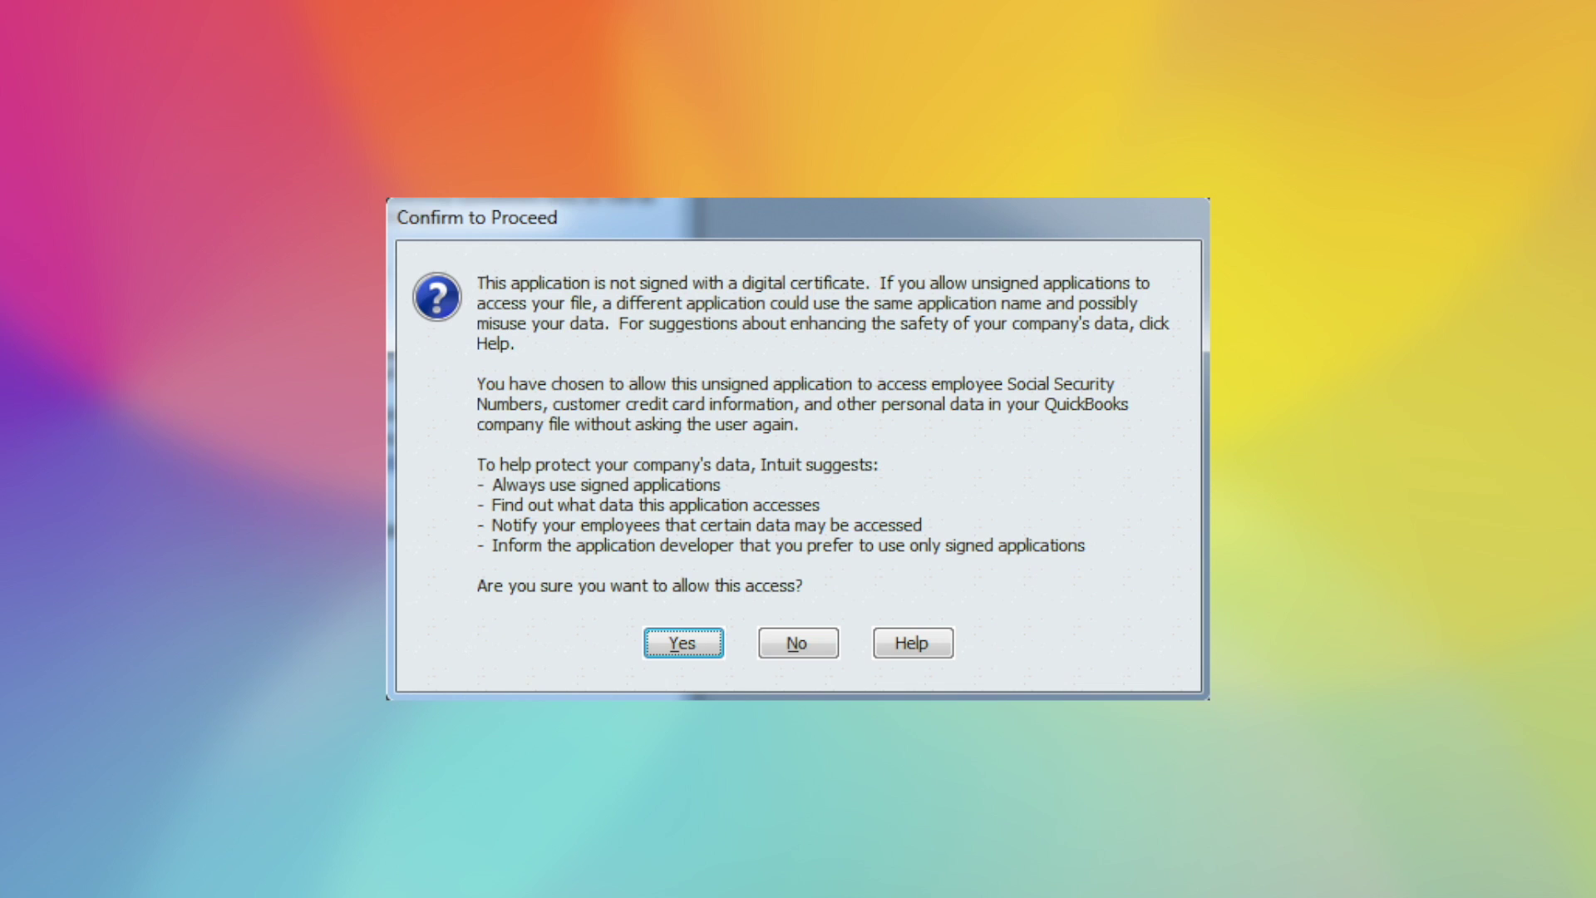
# - Allow the unsigned plug-in always-on access to the Test 2 company file, including personal data
pyautogui.press('Return')
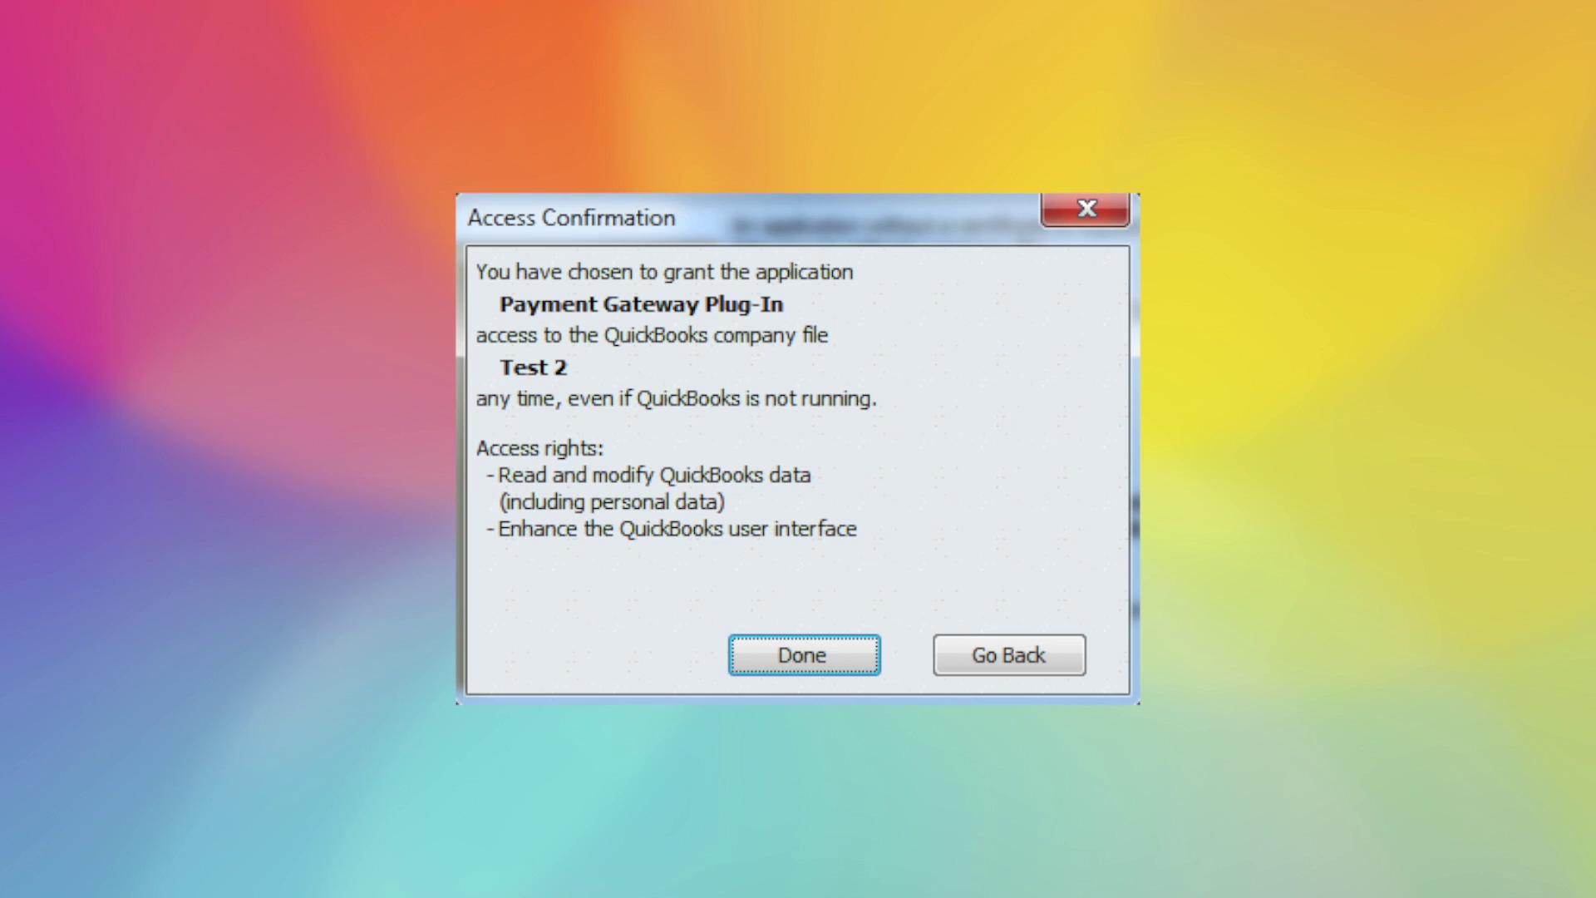
pyautogui.click(805, 657)
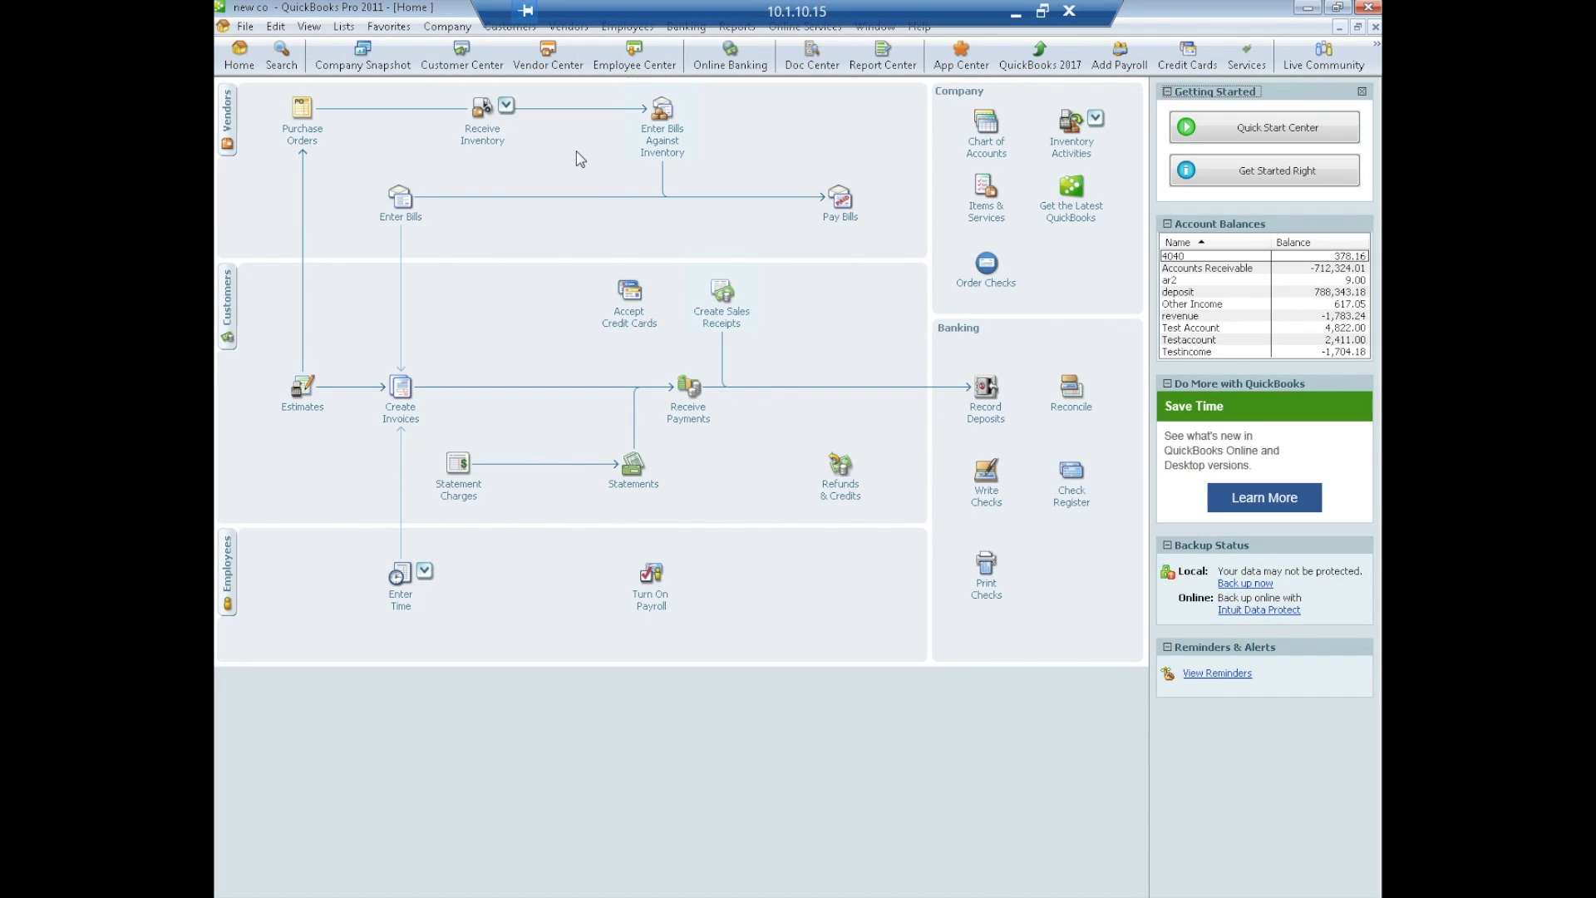
# - Review the plug-in's gateway login and Receipts & Signatures settings, keeping the current receipt printer, and save with Update
pyautogui.click(506, 30)
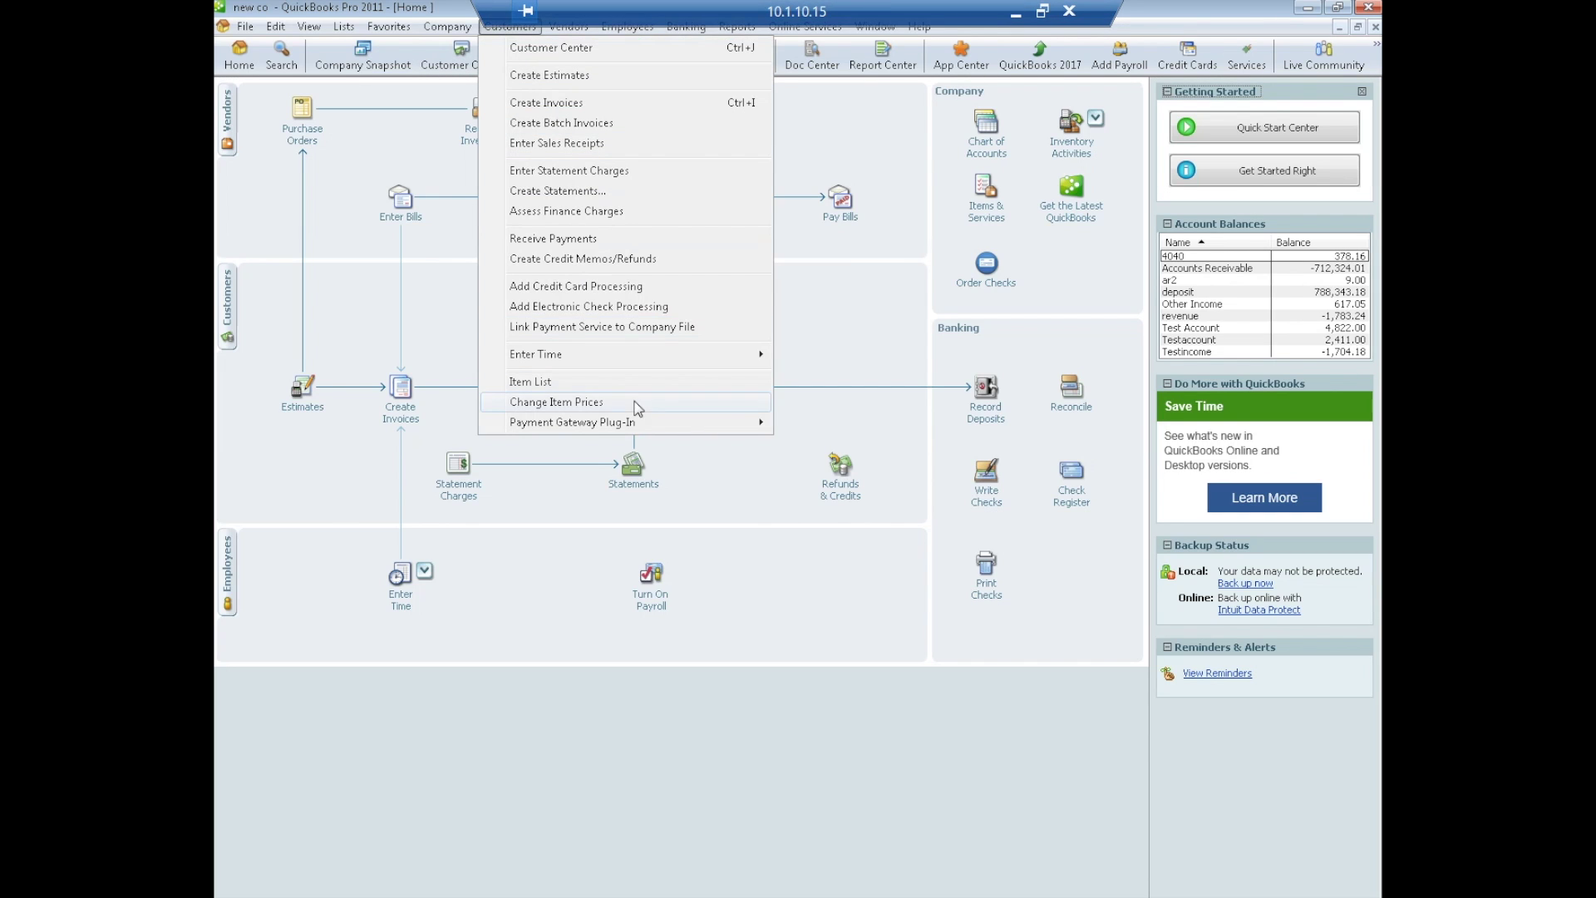
pyautogui.moveTo(630, 425)
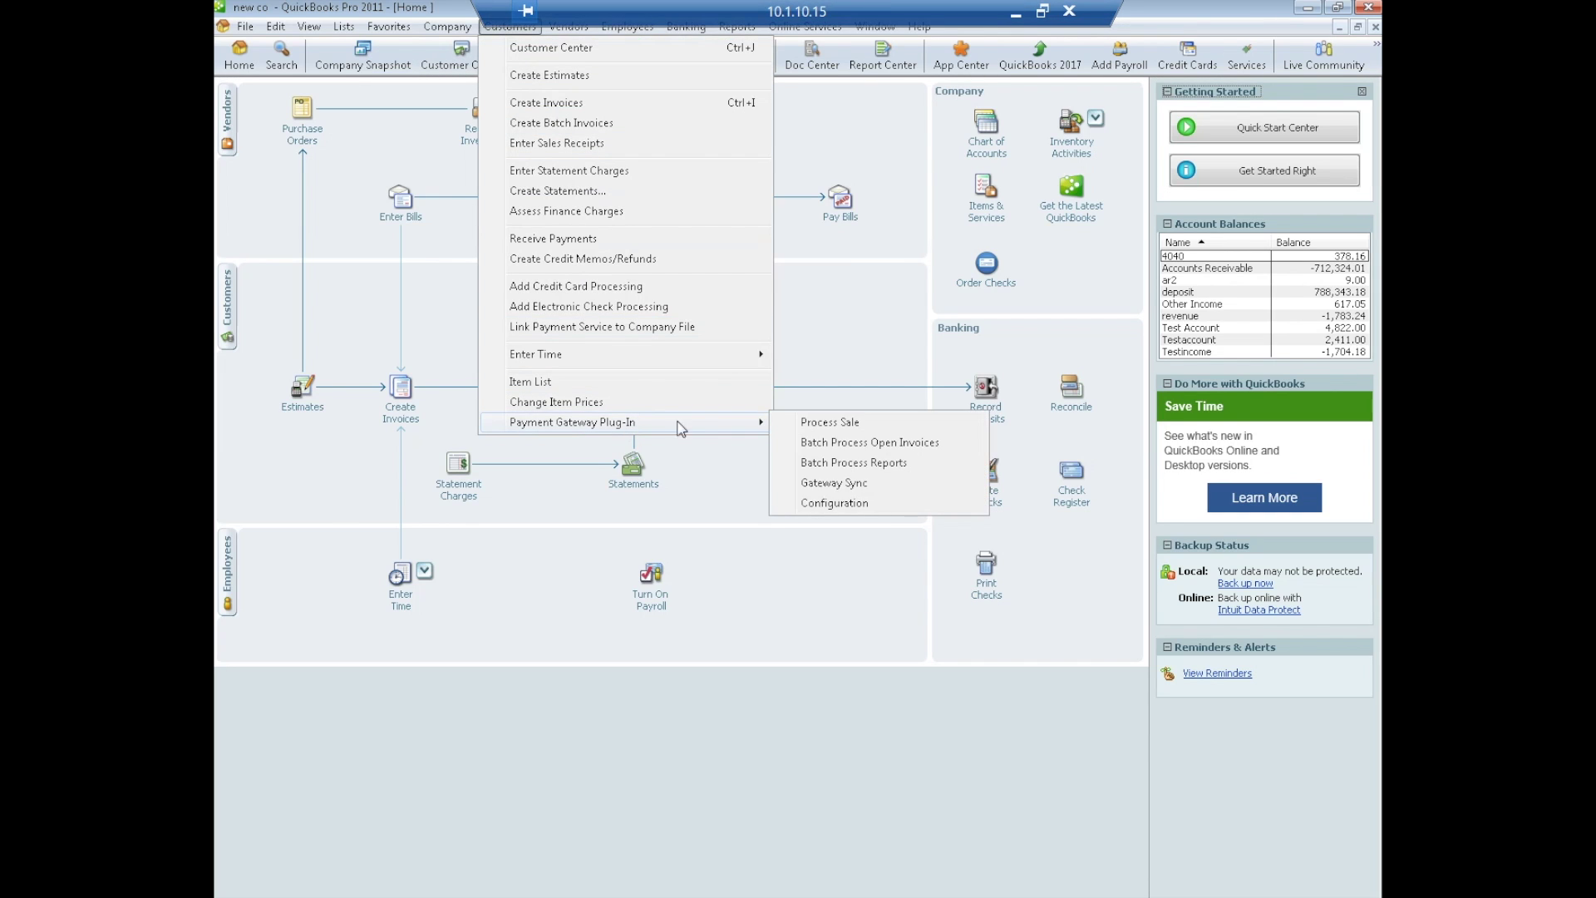
pyautogui.click(840, 503)
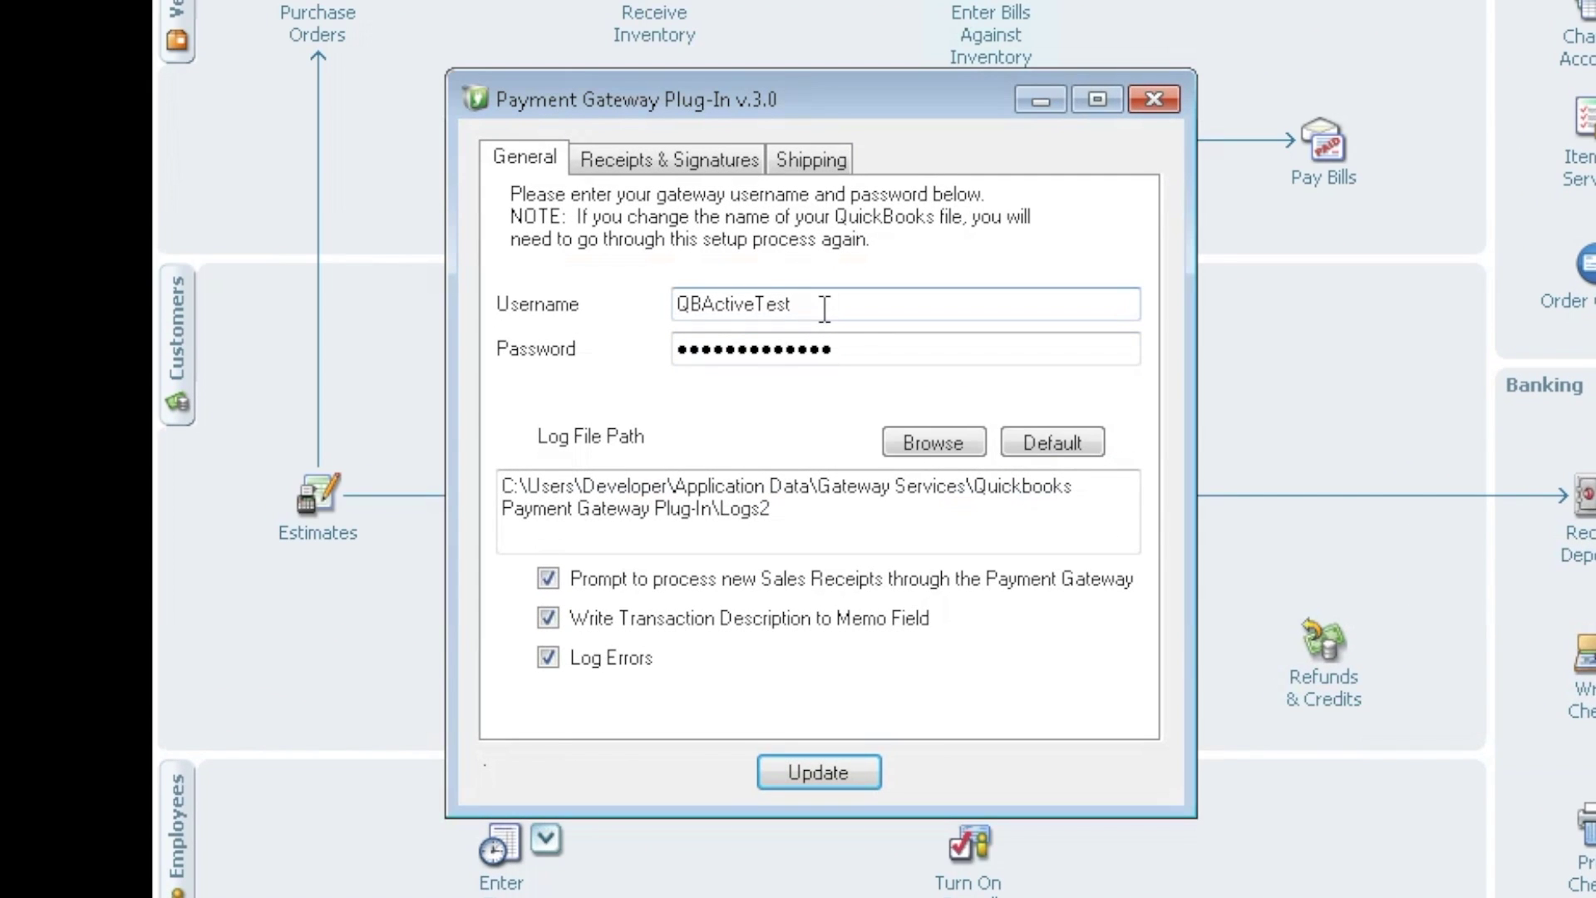
pyautogui.click(848, 348)
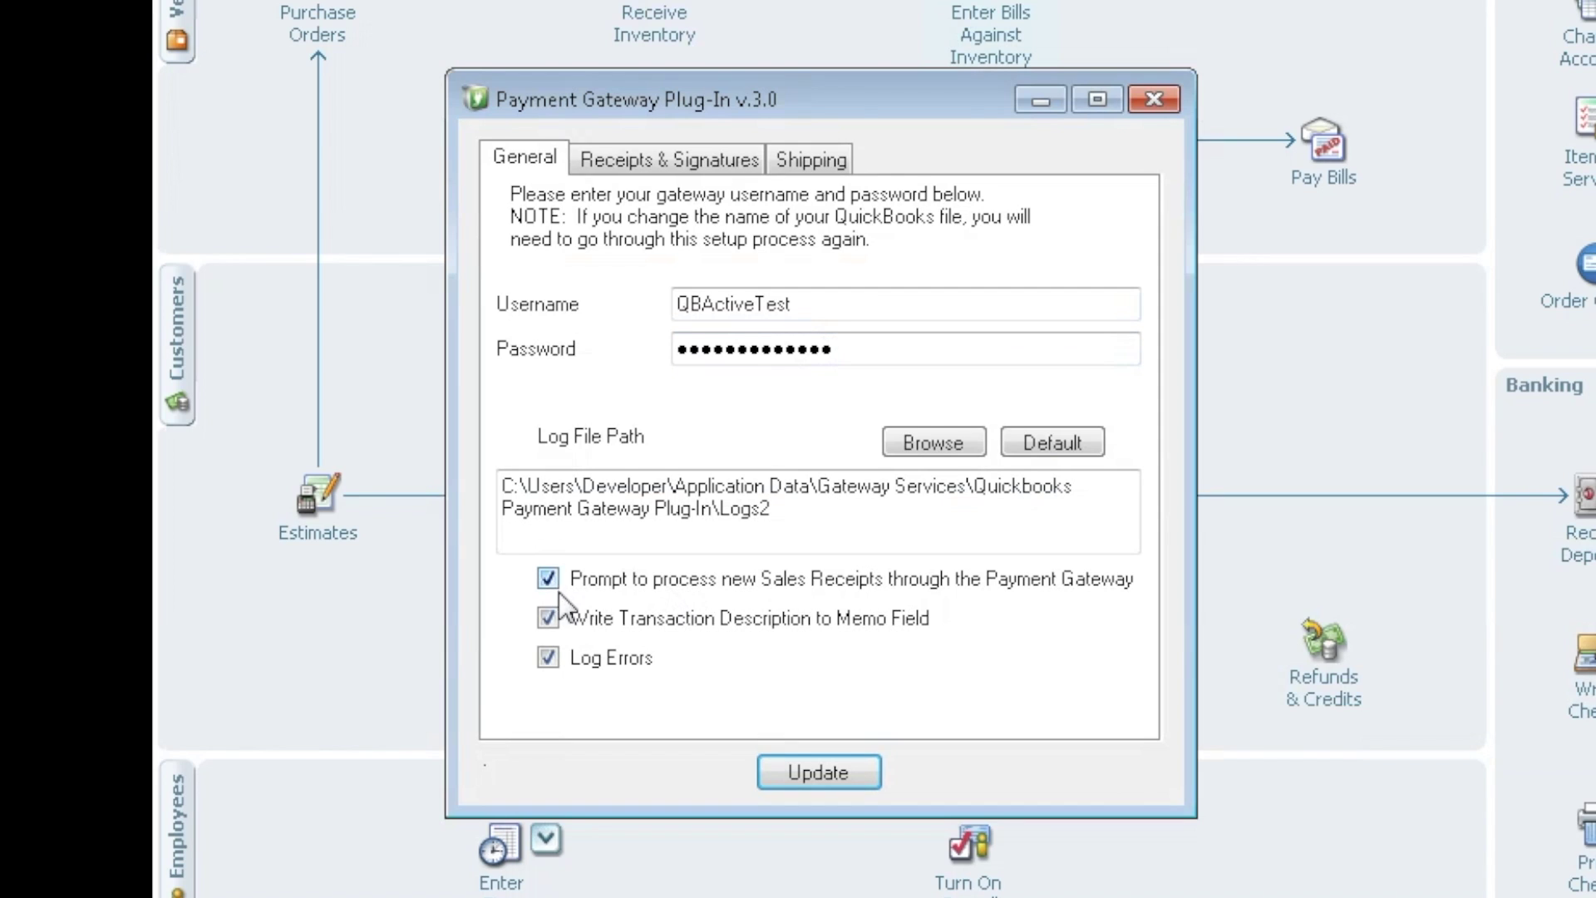
pyautogui.click(646, 158)
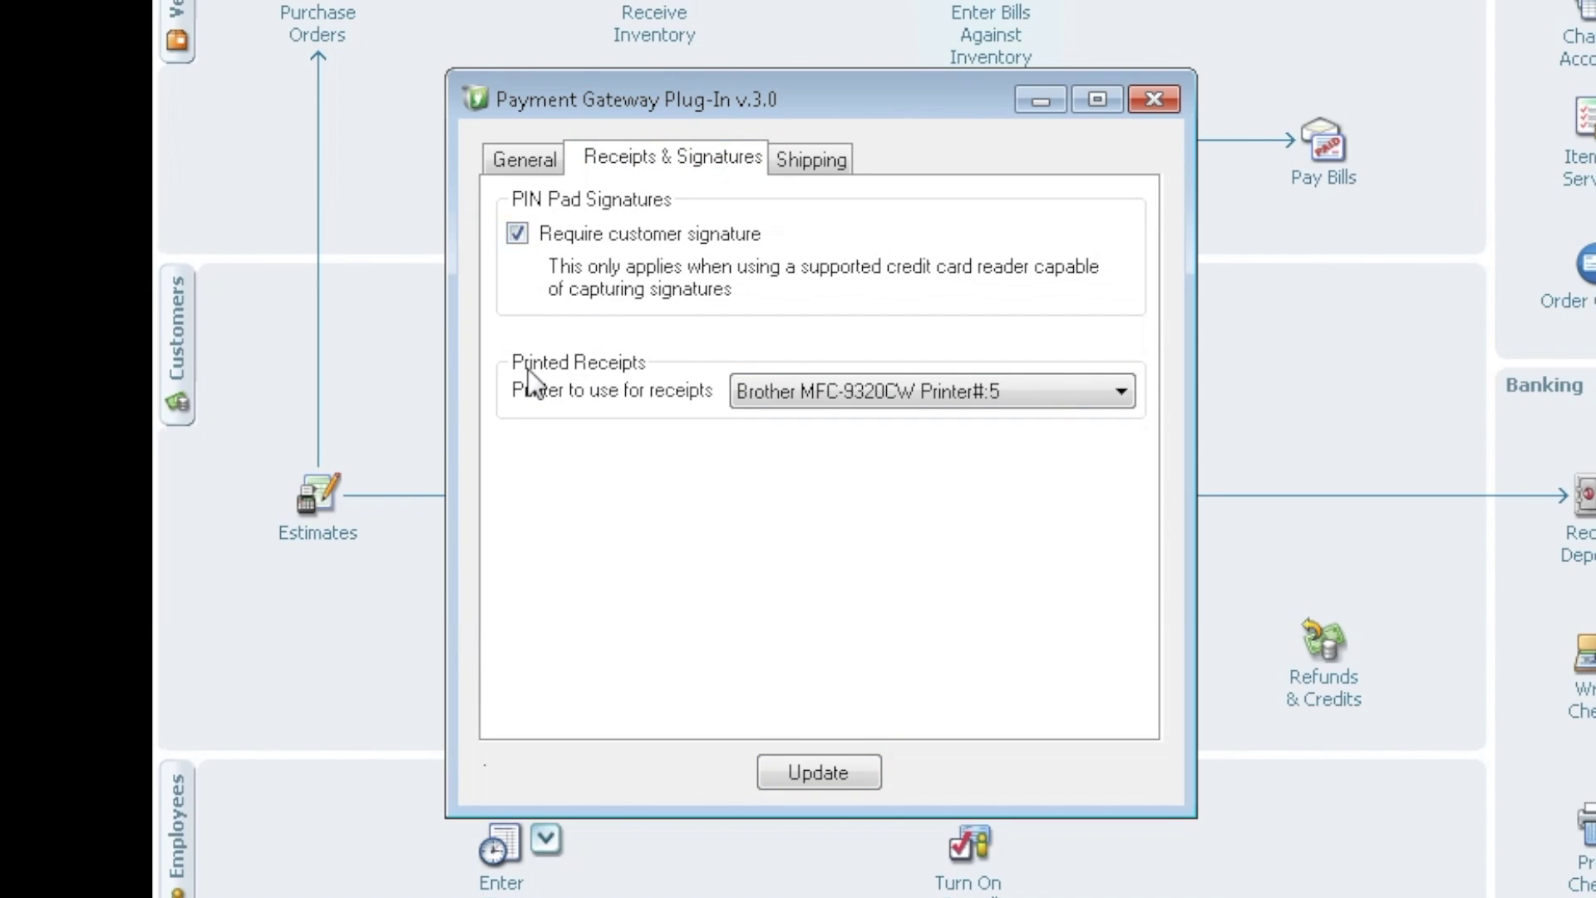
pyautogui.click(1124, 393)
pyautogui.click(1124, 392)
pyautogui.click(528, 158)
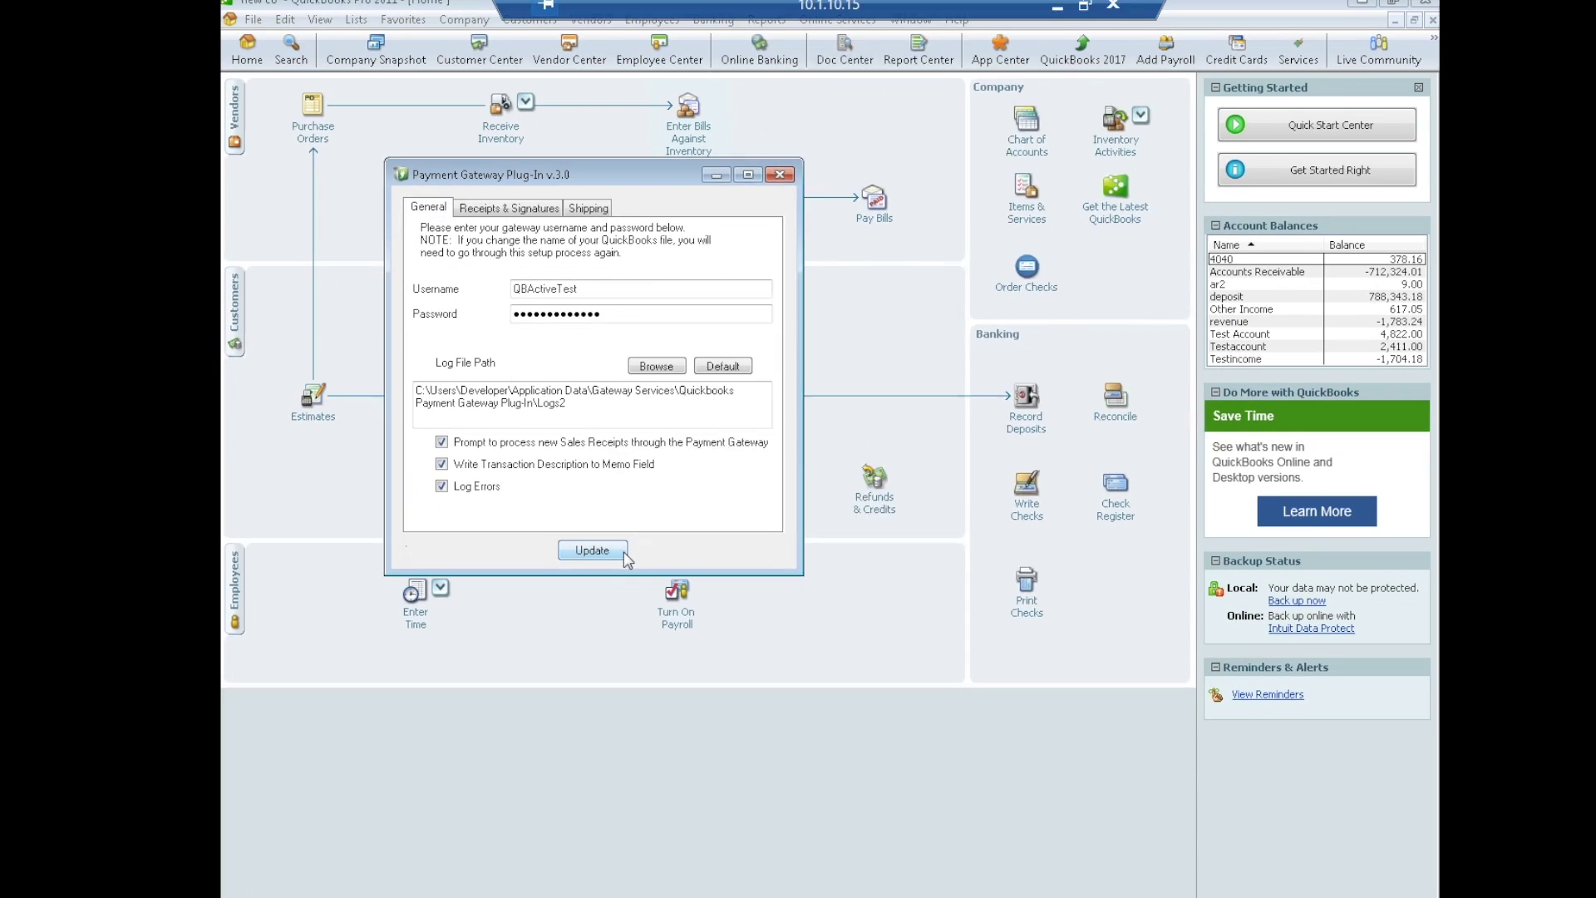
pyautogui.click(873, 774)
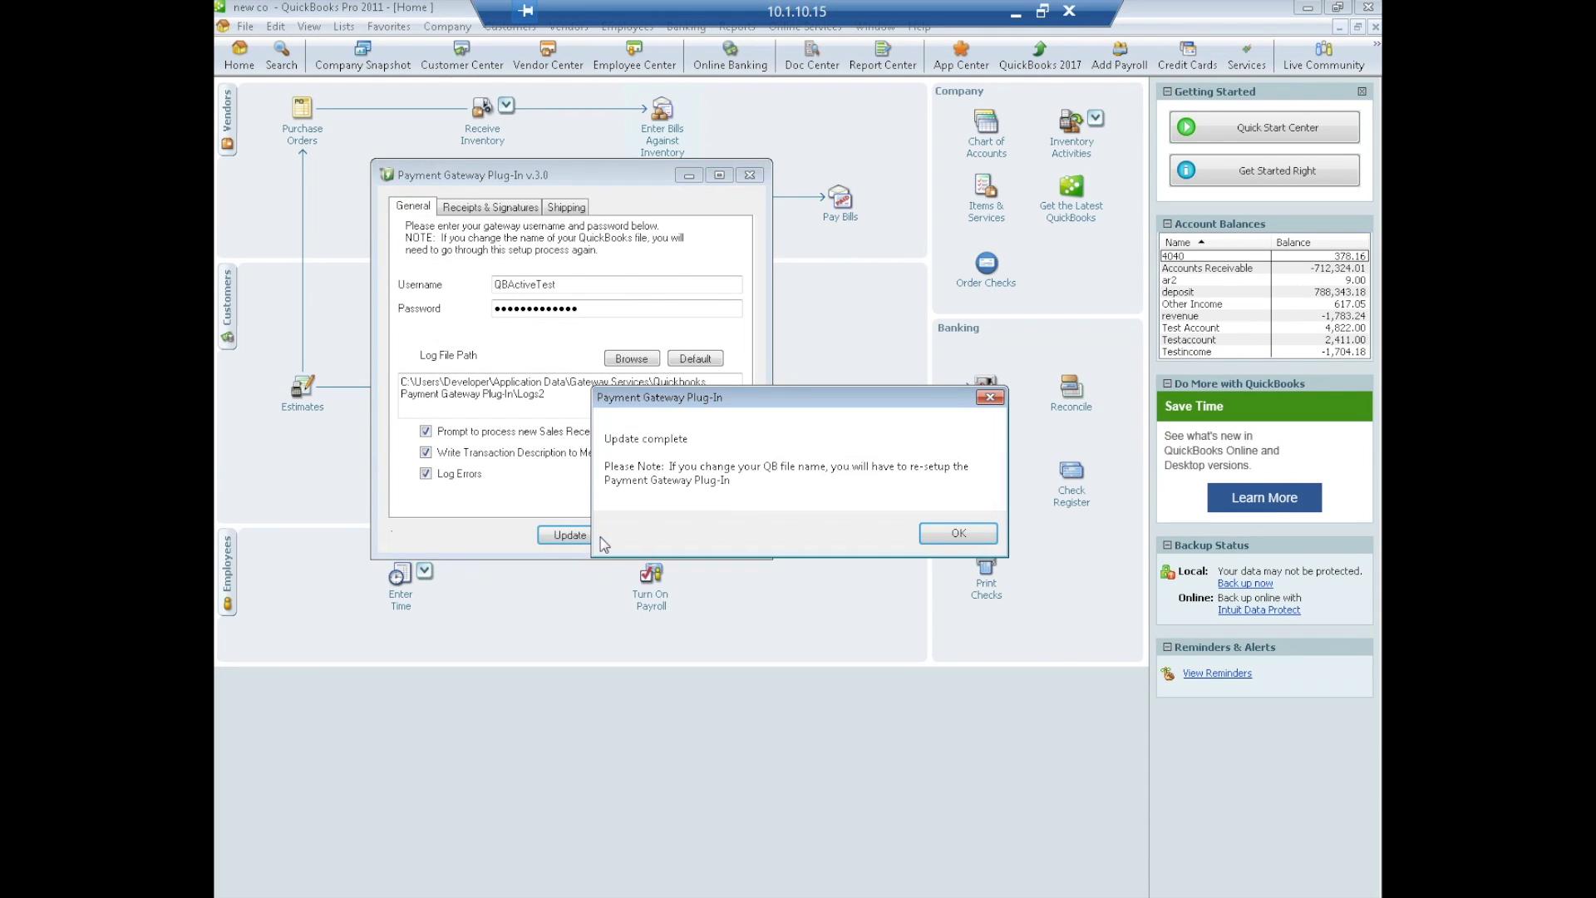
pyautogui.click(958, 534)
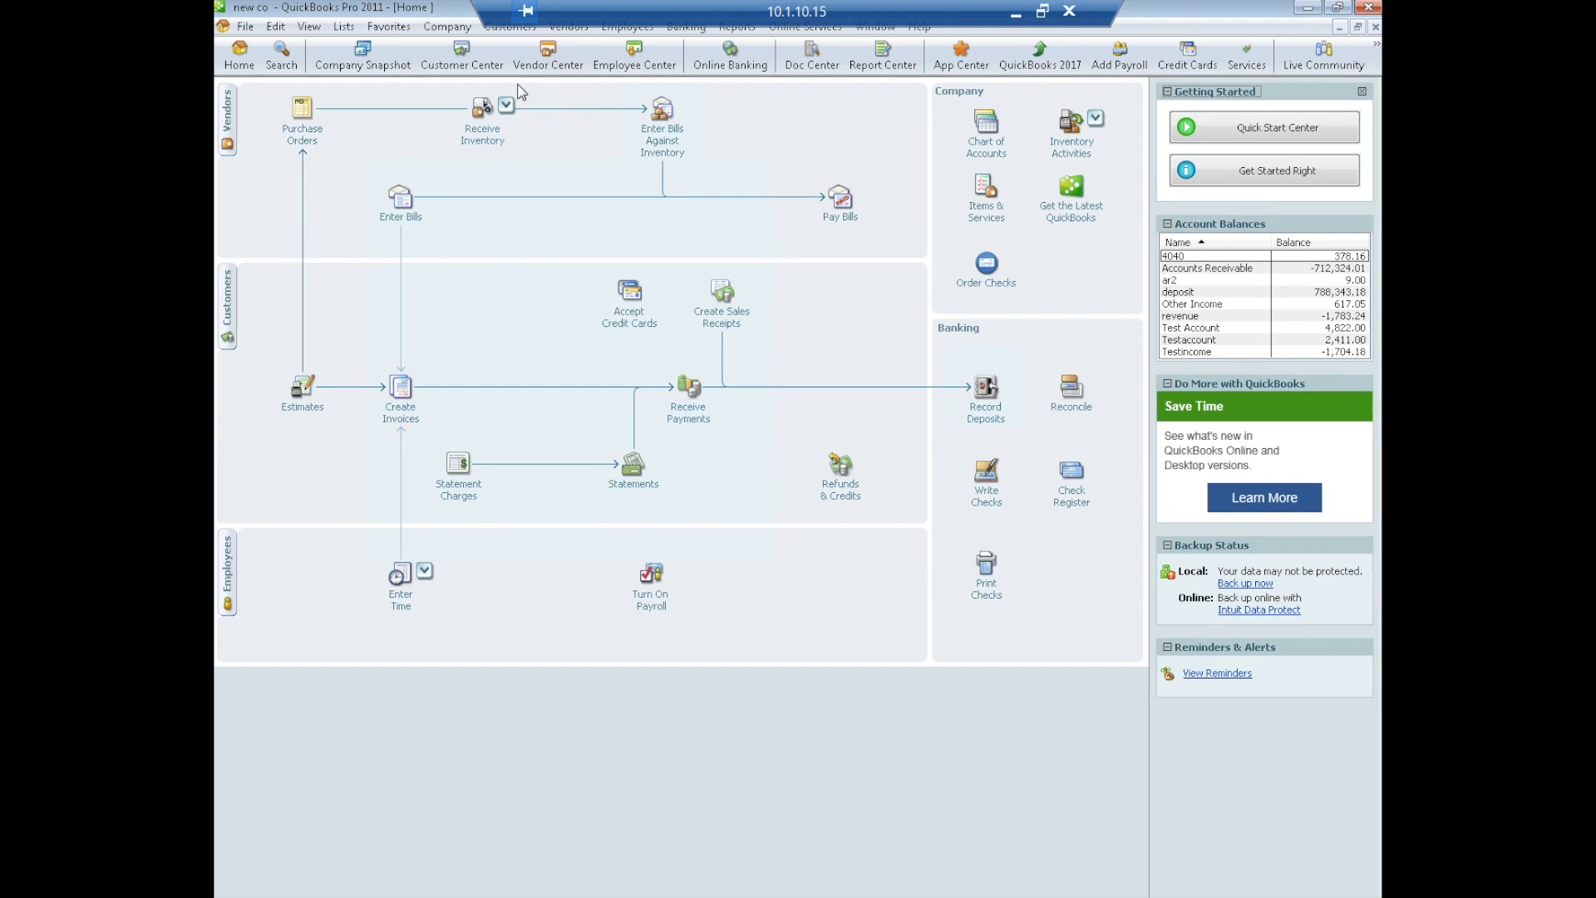
# - Start a Process Sale payment and select the customer, bringing in invoices 513 and 524 totalling $69.76
pyautogui.click(508, 30)
pyautogui.moveTo(619, 424)
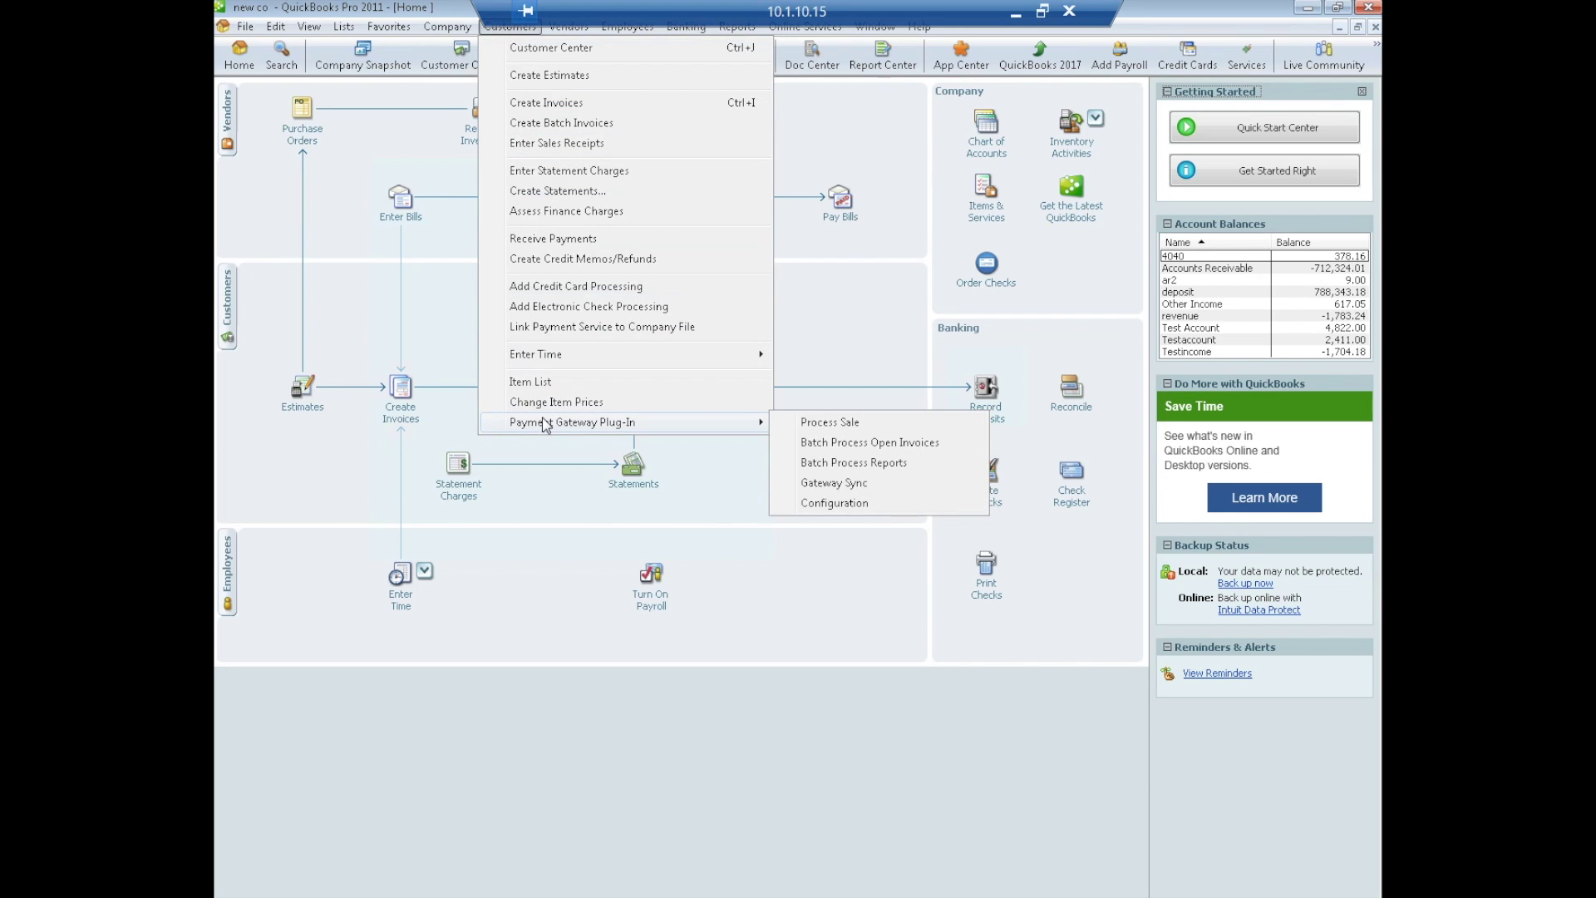
pyautogui.click(840, 431)
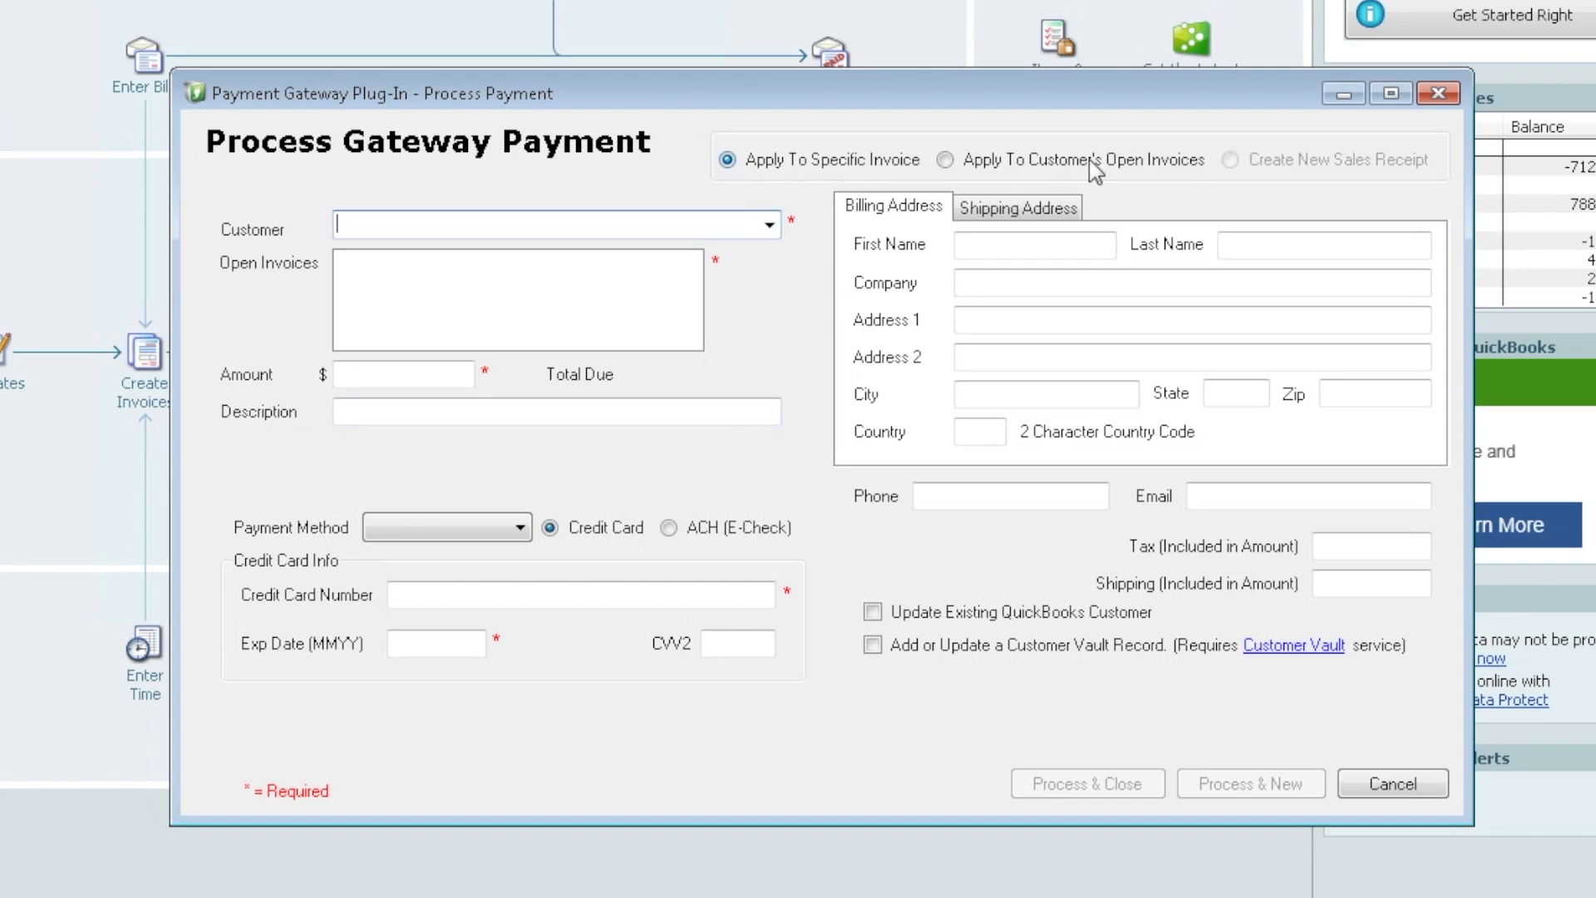
pyautogui.click(769, 226)
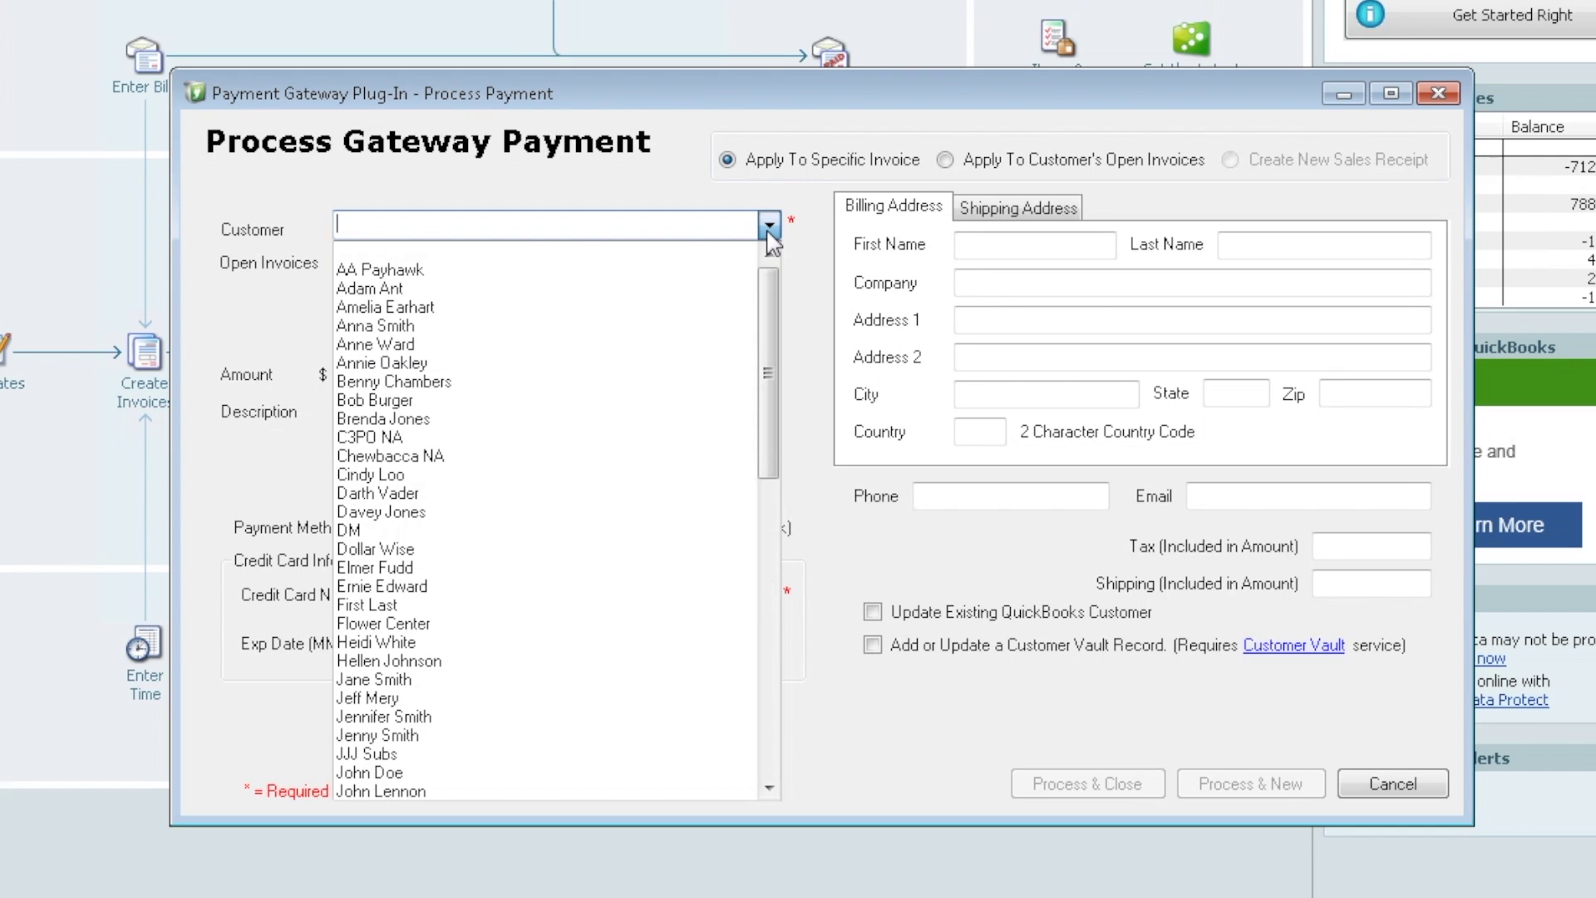
pyautogui.click(388, 326)
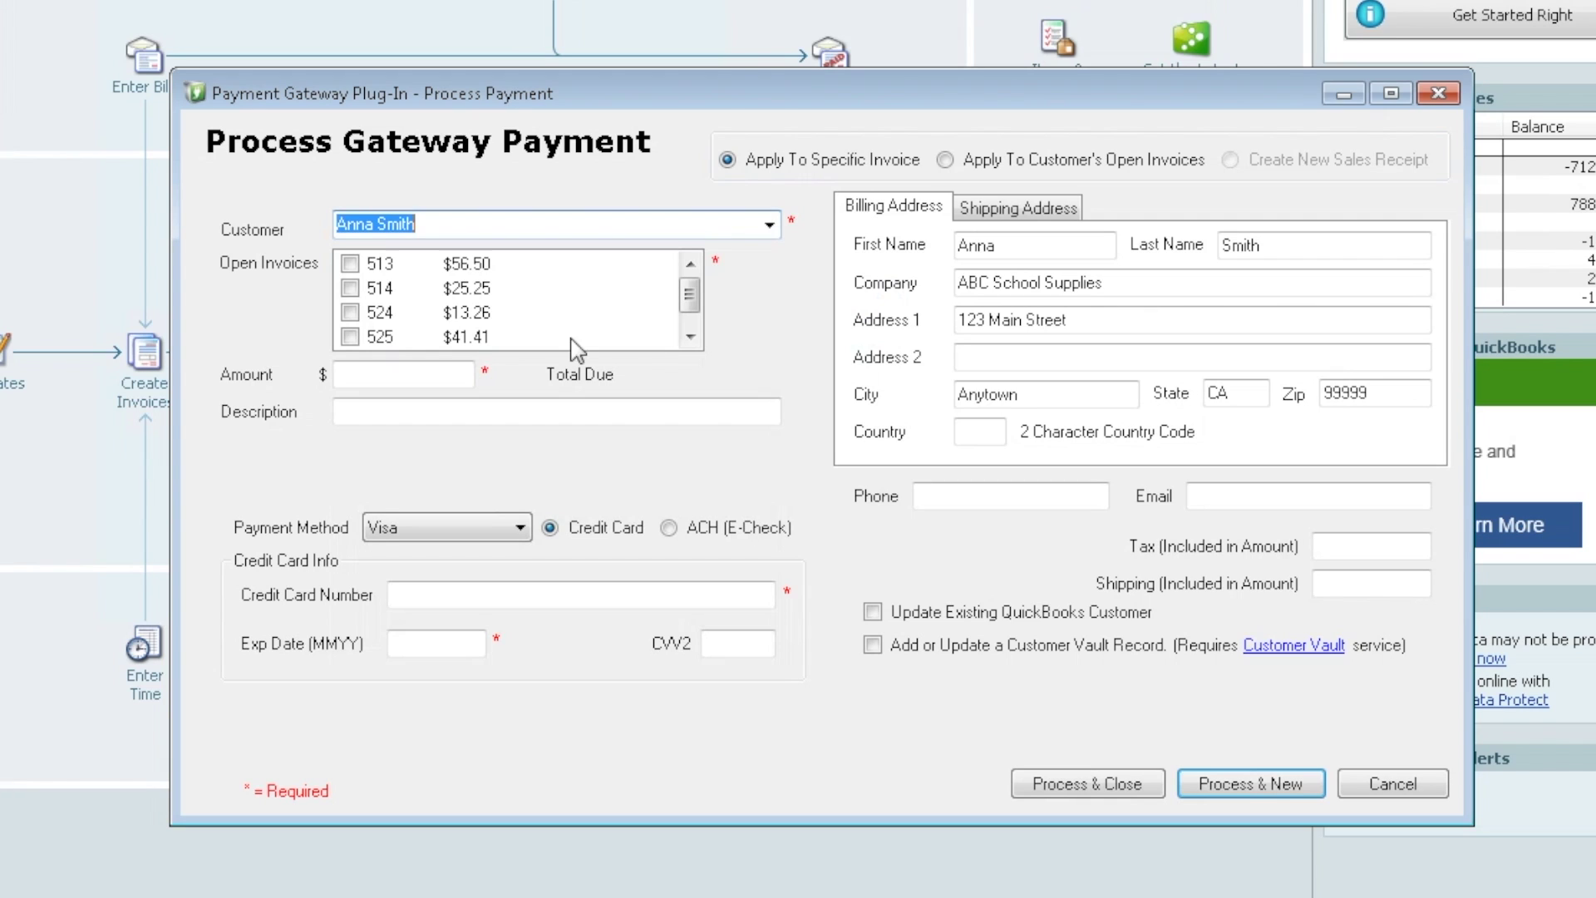
pyautogui.click(690, 336)
pyautogui.click(689, 263)
pyautogui.click(350, 264)
pyautogui.click(352, 311)
pyautogui.click(691, 336)
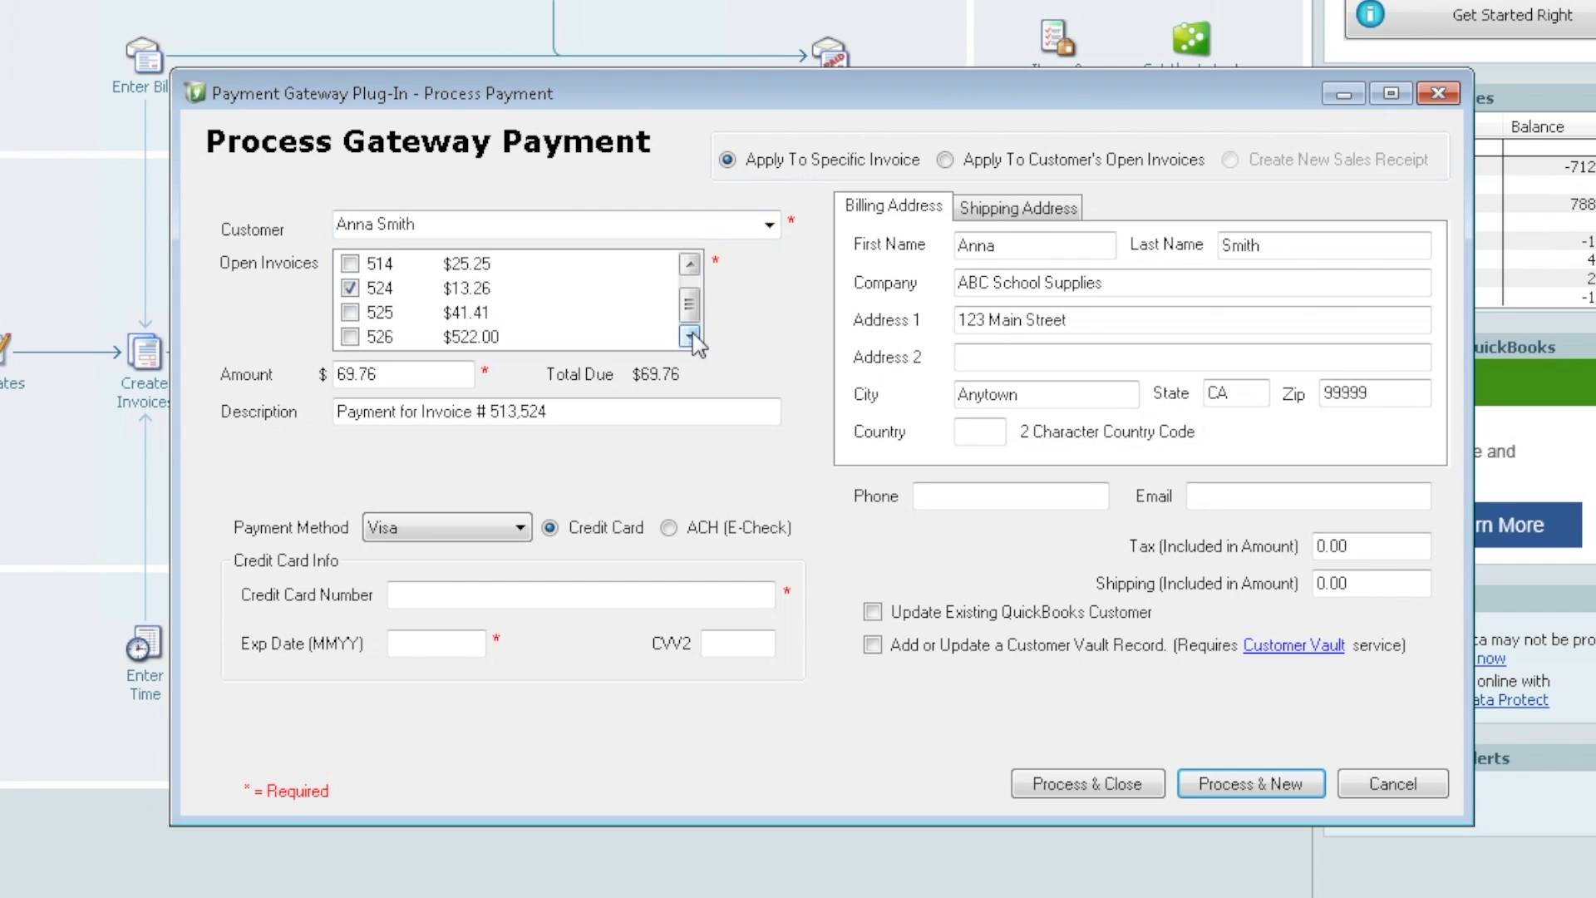
pyautogui.click(350, 337)
pyautogui.click(690, 264)
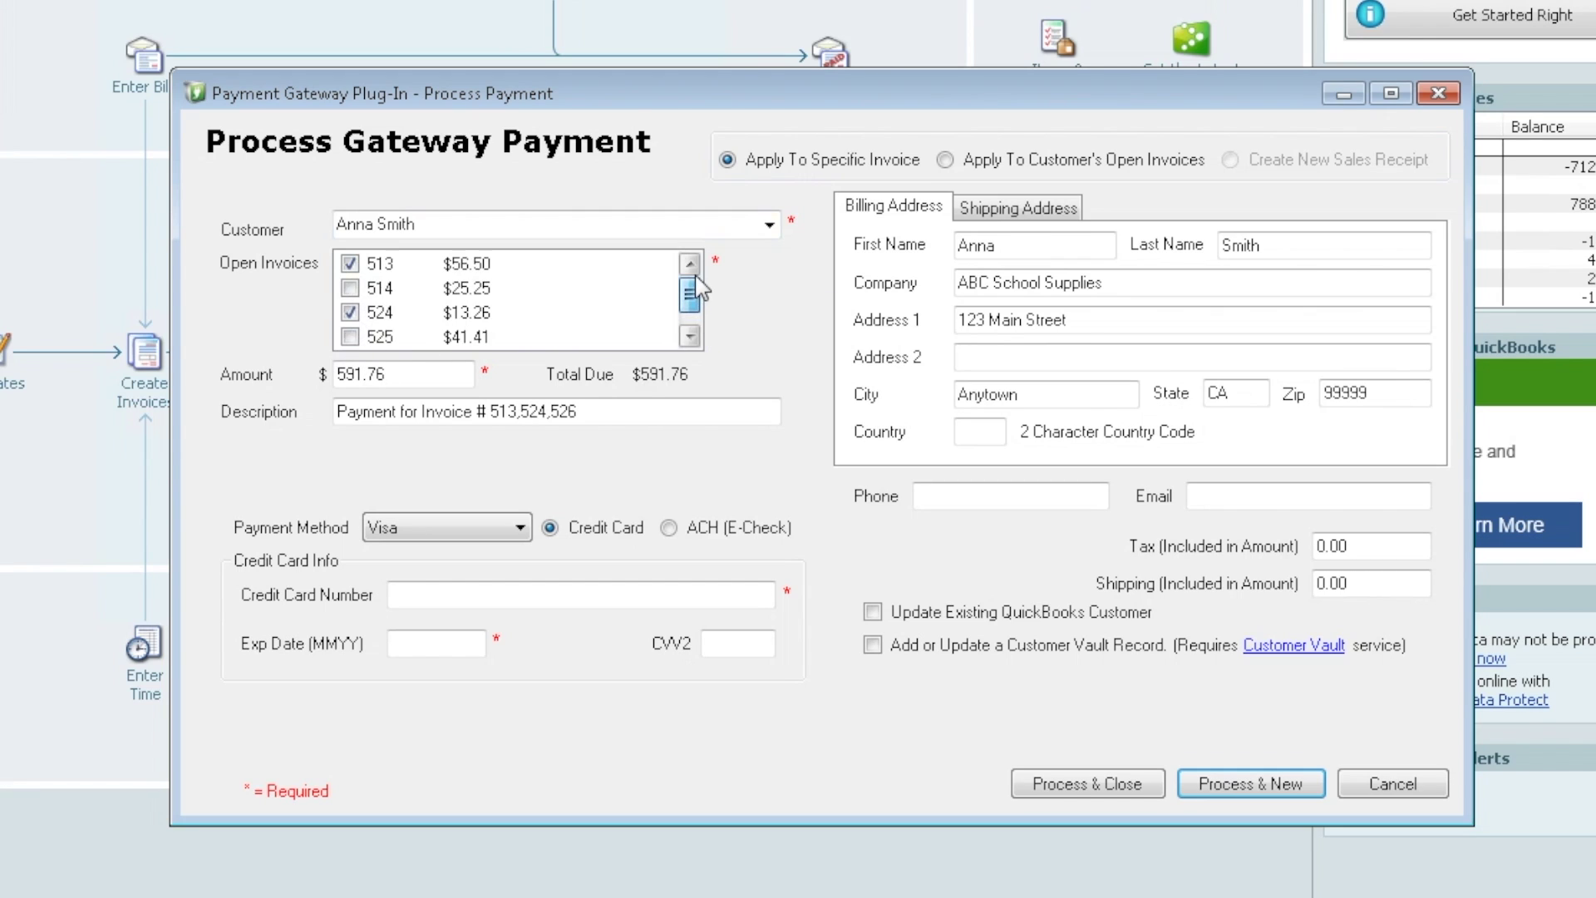
pyautogui.click(945, 160)
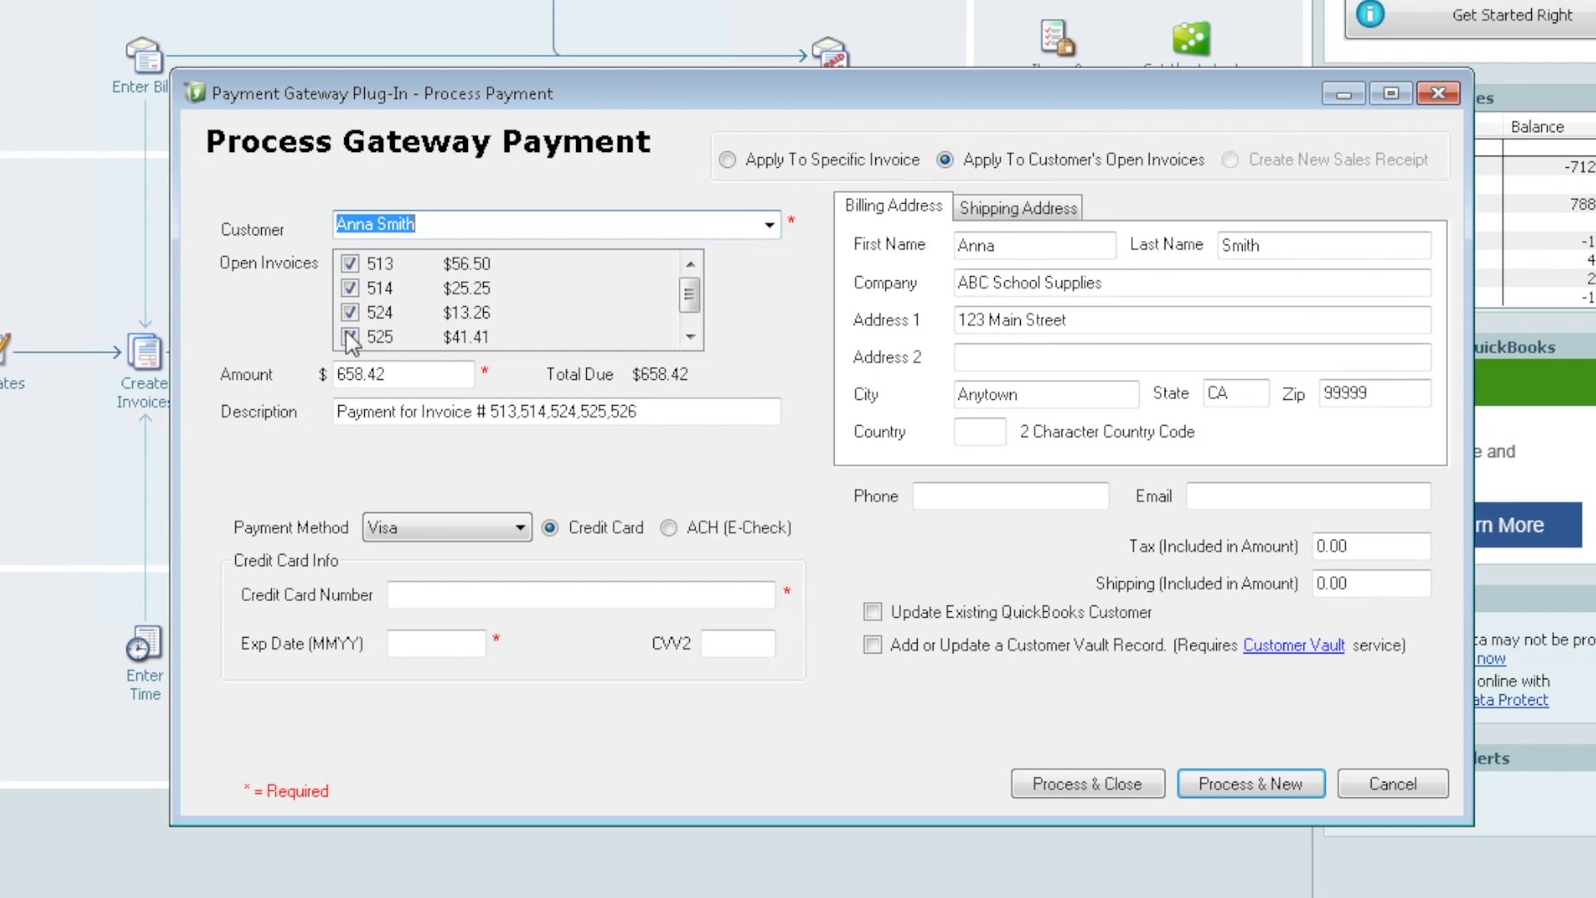
pyautogui.click(405, 377)
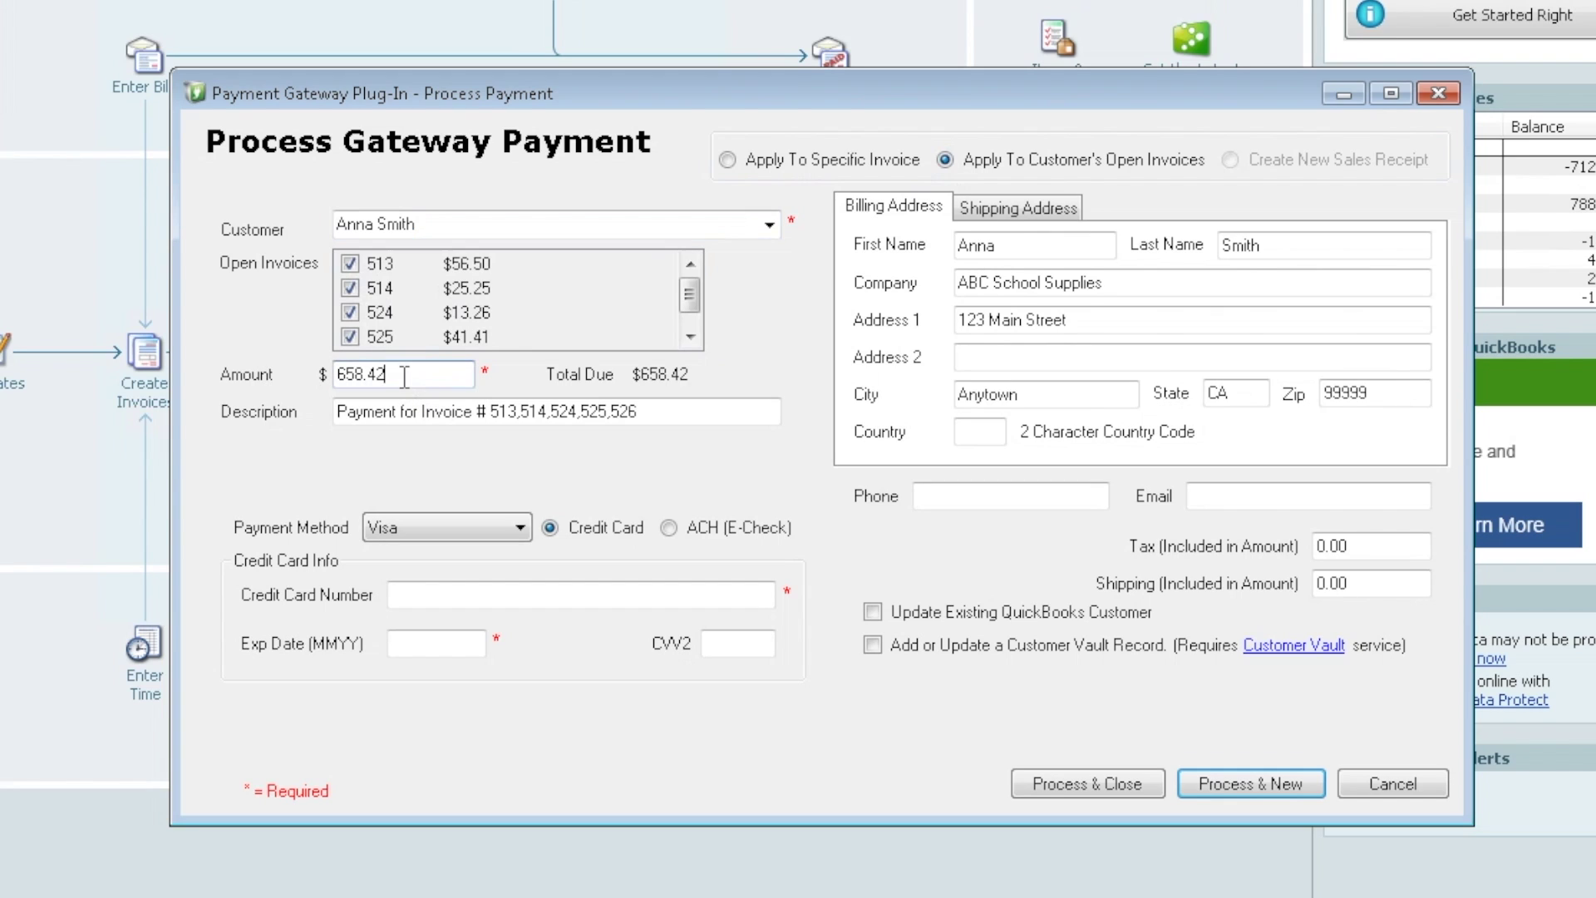
pyautogui.moveTo(405, 376); pyautogui.dragTo(273, 384)
pyautogui.write('300.00')
pyautogui.click(728, 160)
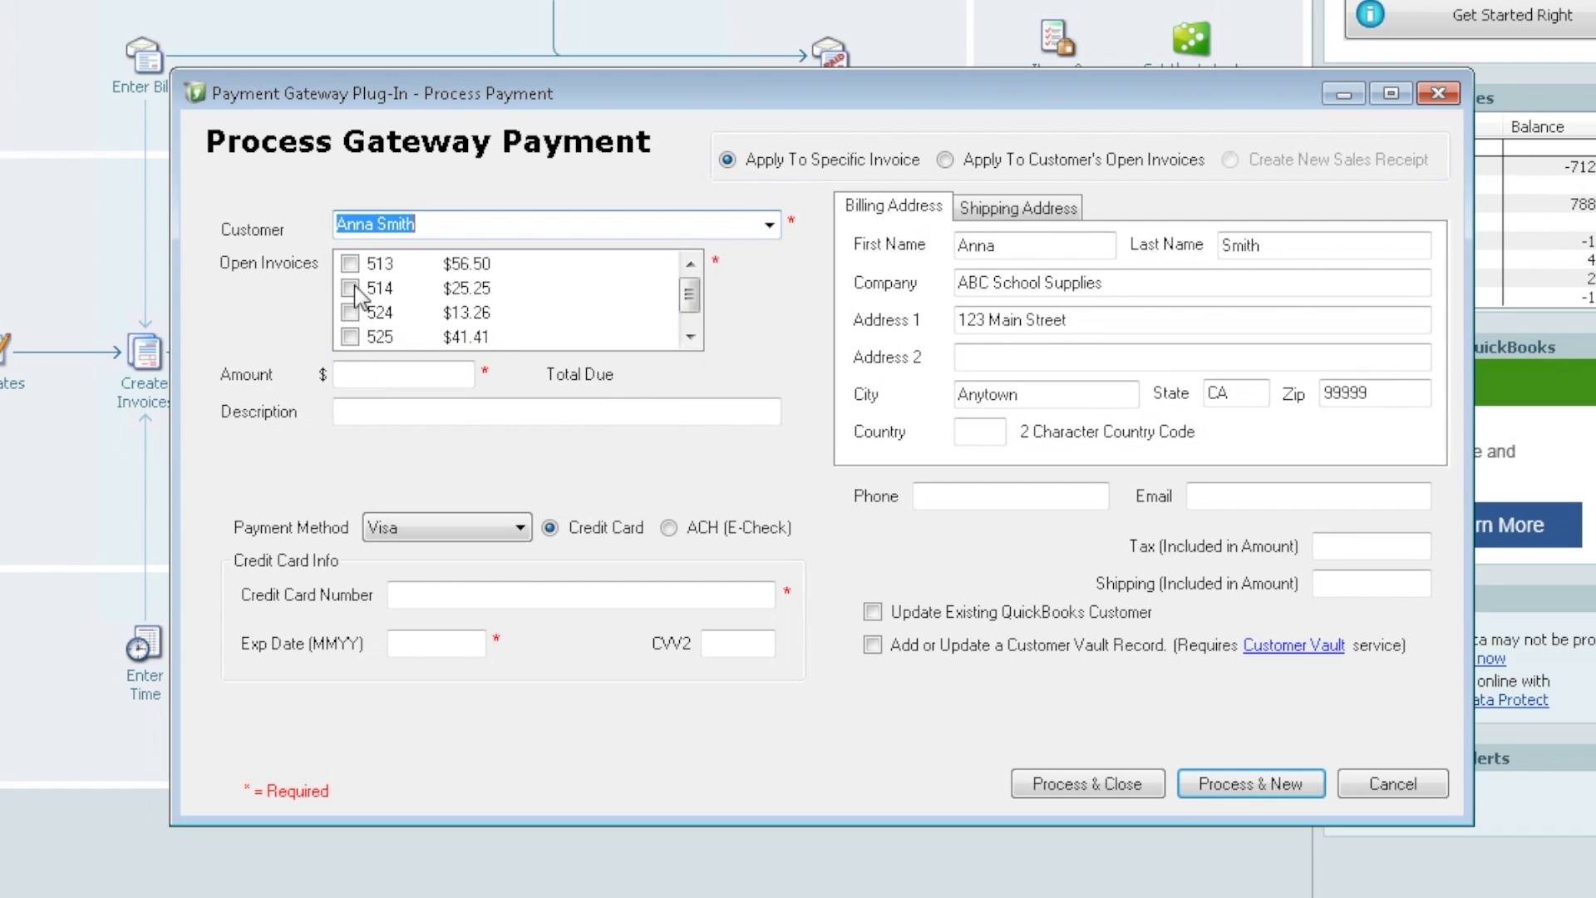
# - Apply $56.50 to invoice 513 and enter the Visa card number, expiry date and CVV2 code
pyautogui.click(350, 263)
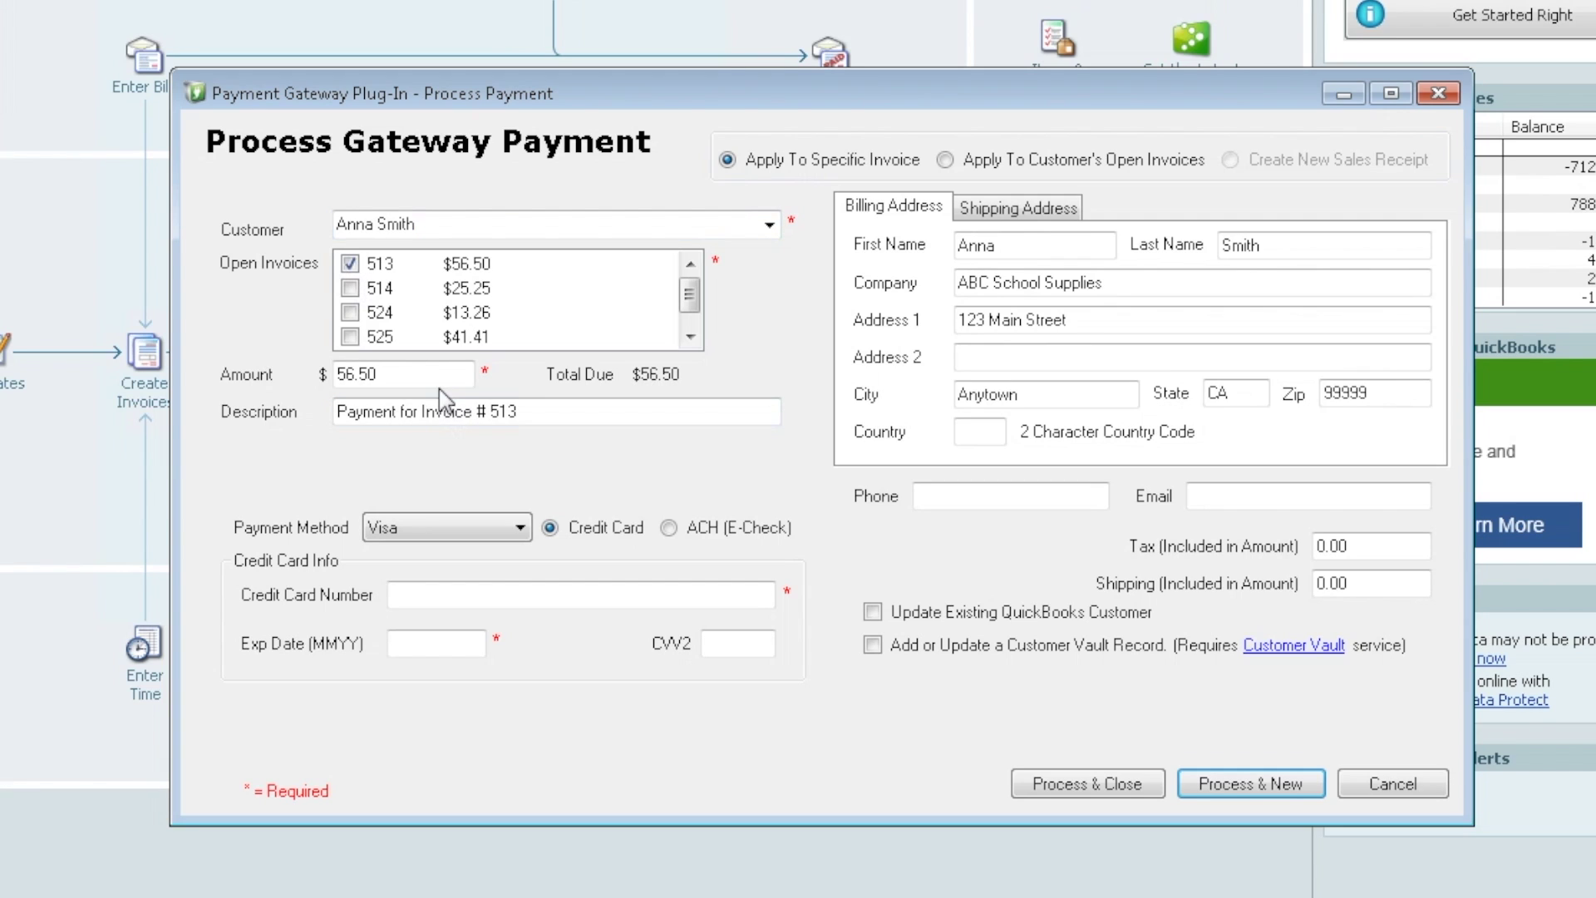
pyautogui.click(392, 373)
pyautogui.click(427, 596)
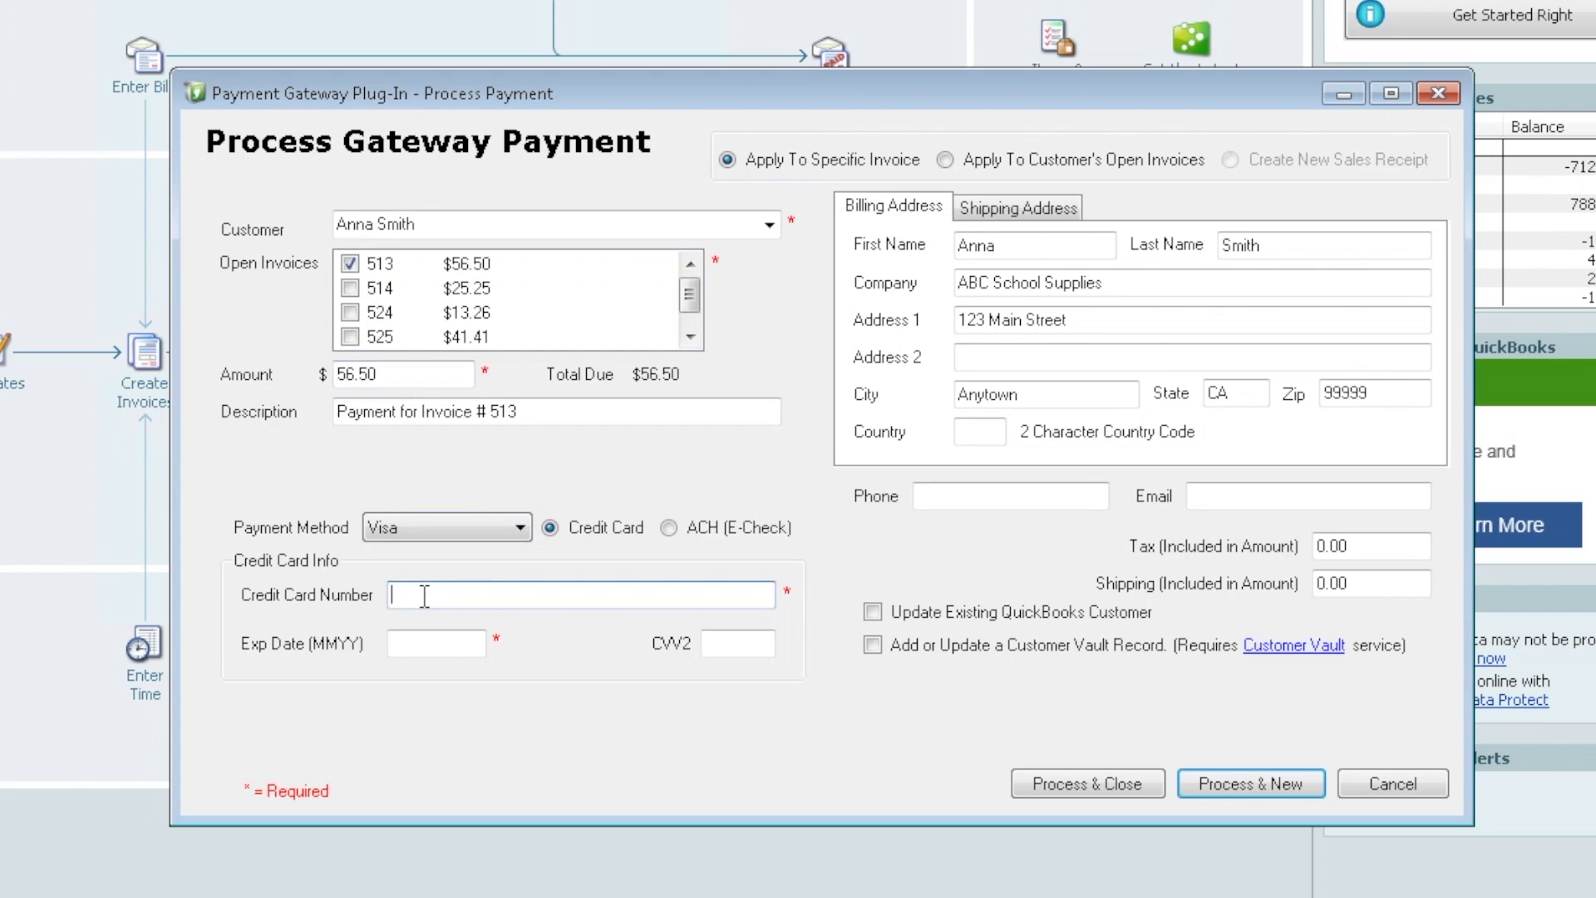
pyautogui.write('4111111111111111')
pyautogui.click(436, 643)
pyautogui.write('1218')
pyautogui.click(737, 644)
pyautogui.write('999')
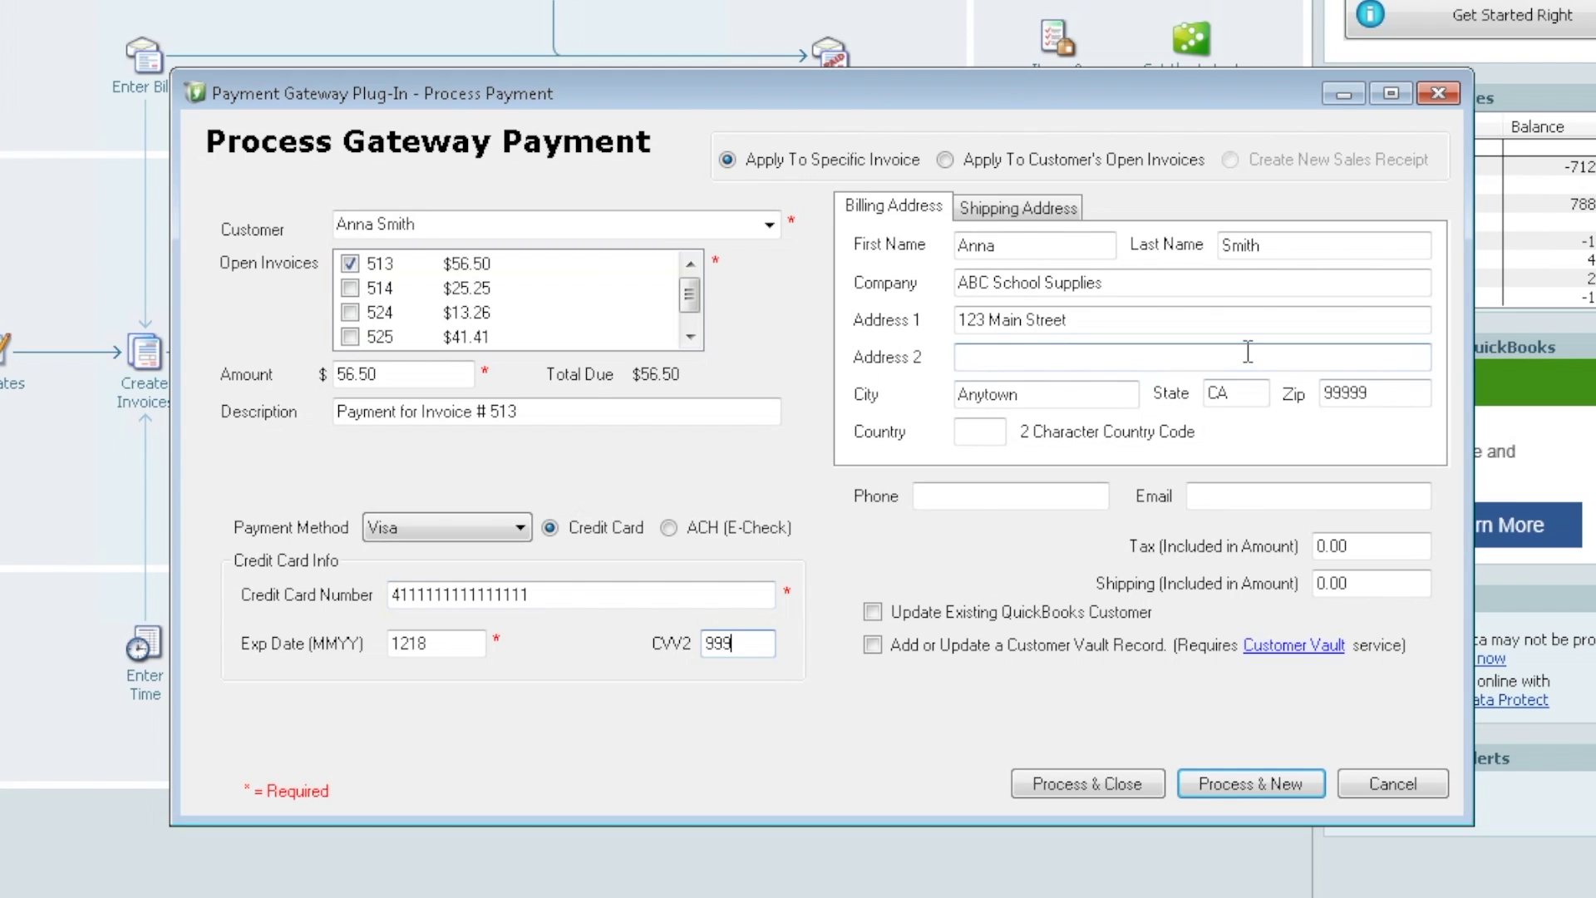
# - Correct the billing Address 1 house number and leave Update Existing QuickBooks Customer unchecked
pyautogui.click(1049, 212)
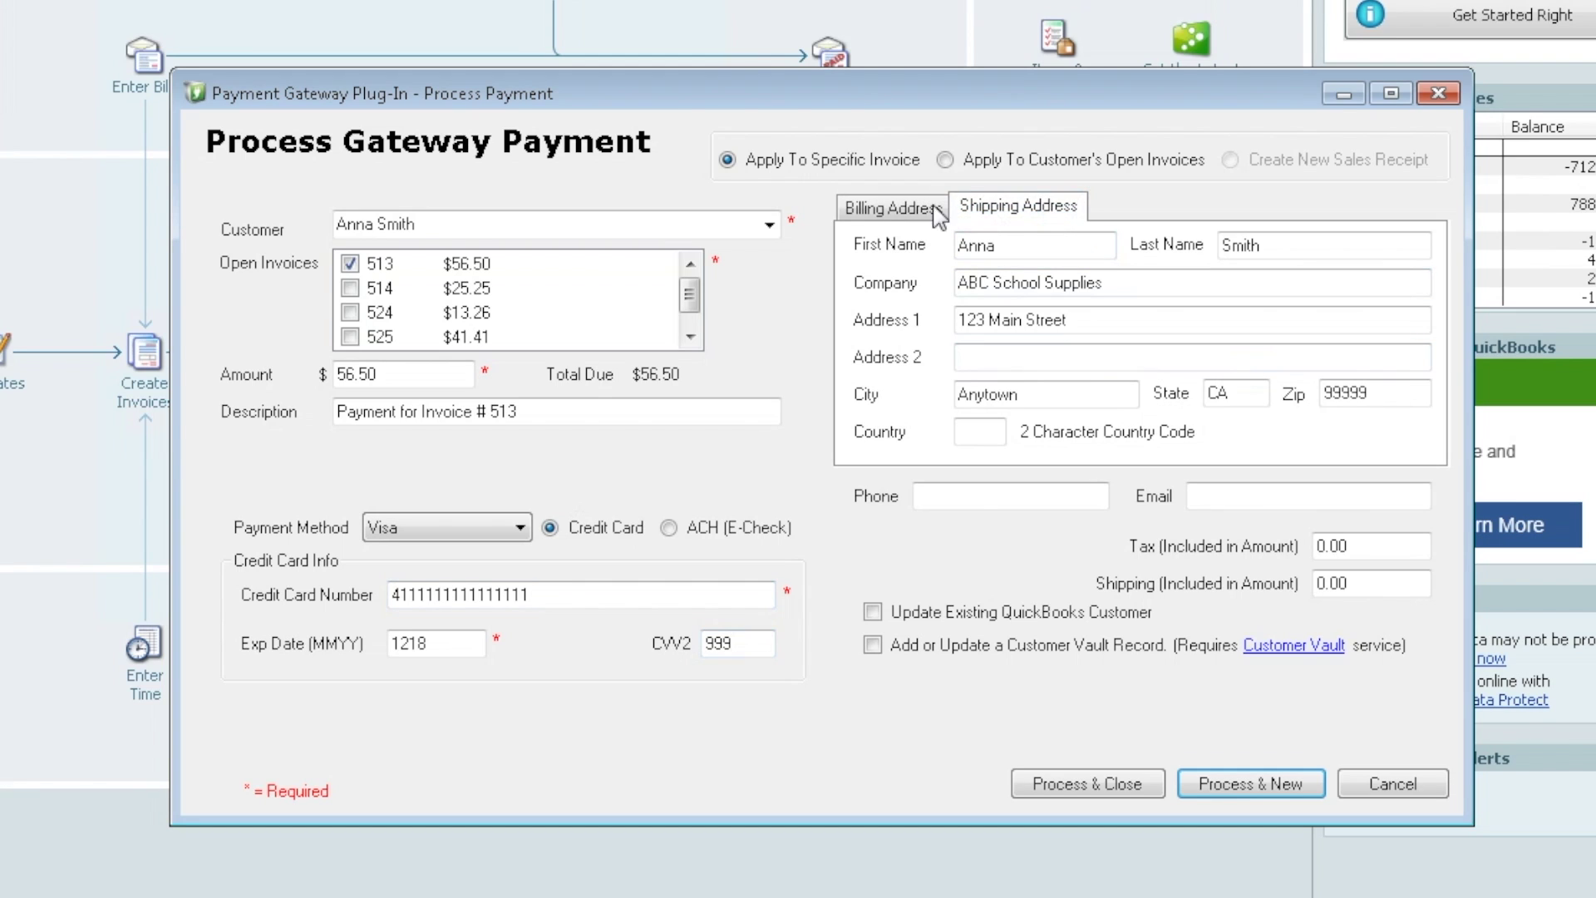
pyautogui.click(869, 208)
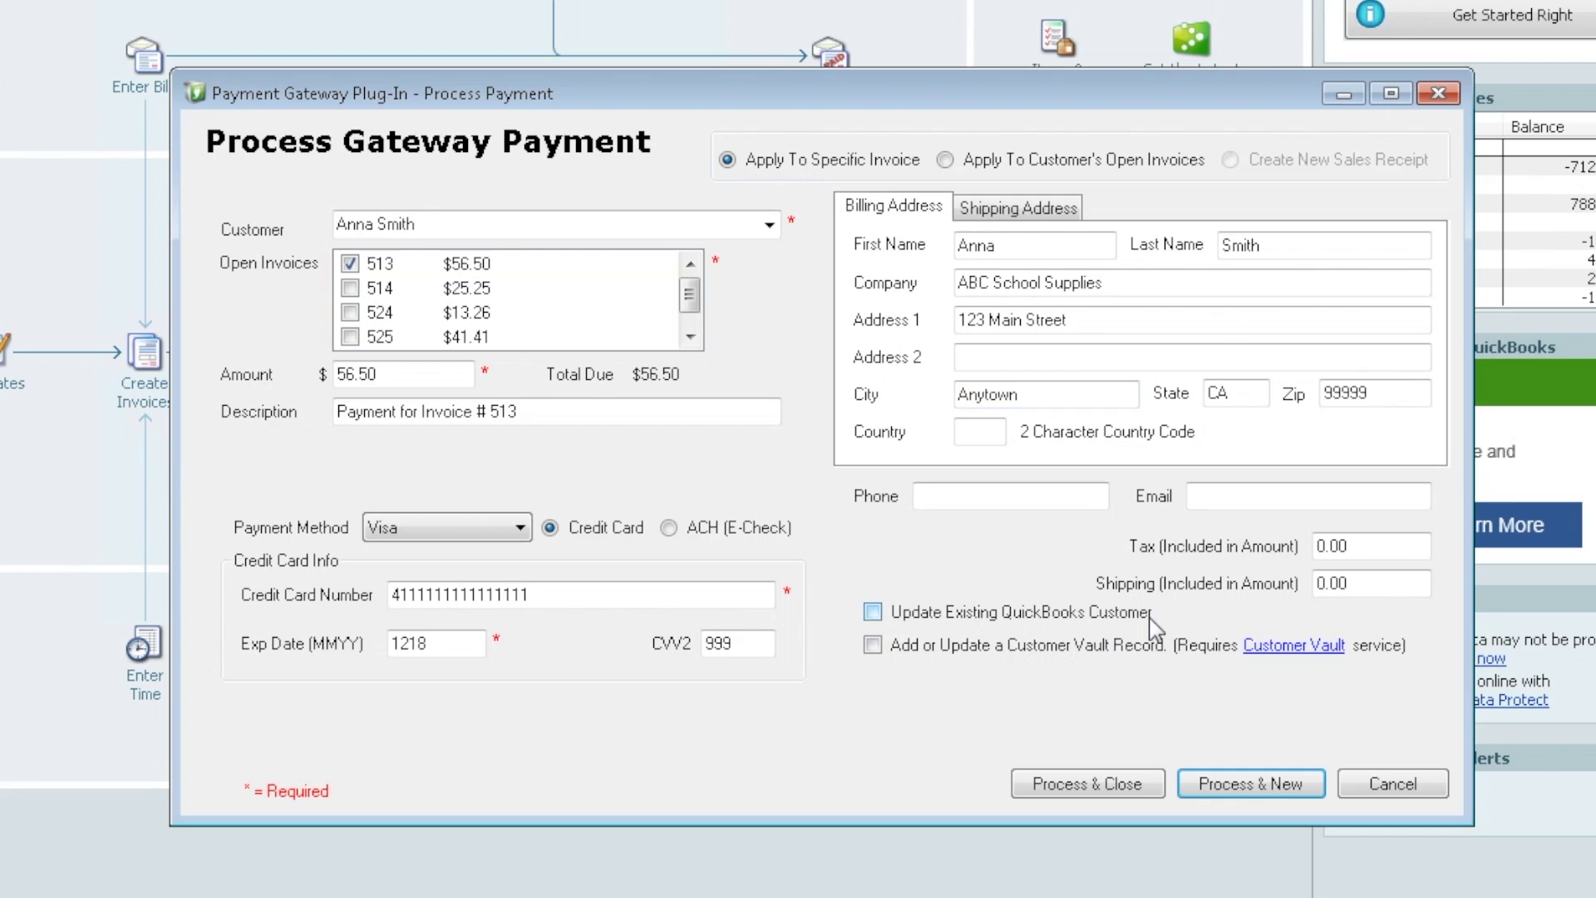
pyautogui.click(873, 613)
pyautogui.doubleClick(962, 322)
pyautogui.press('Delete')
pyautogui.write('456')
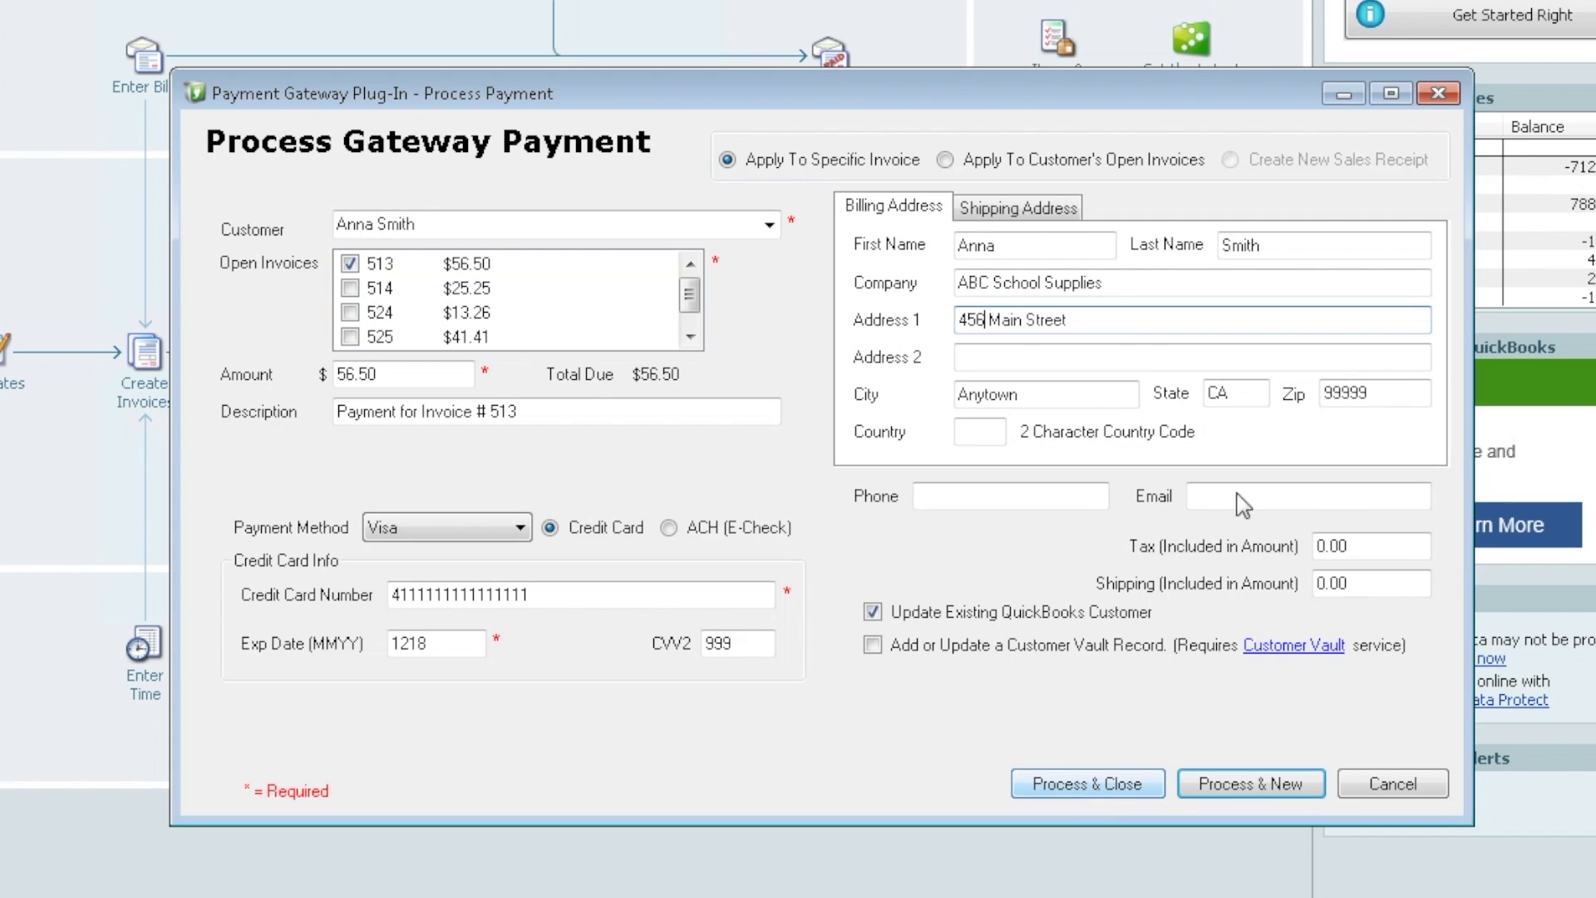
pyautogui.press('BackSpace')
pyautogui.press('BackSpace')
pyautogui.press('BackSpace')
pyautogui.write('123')
pyautogui.click(873, 612)
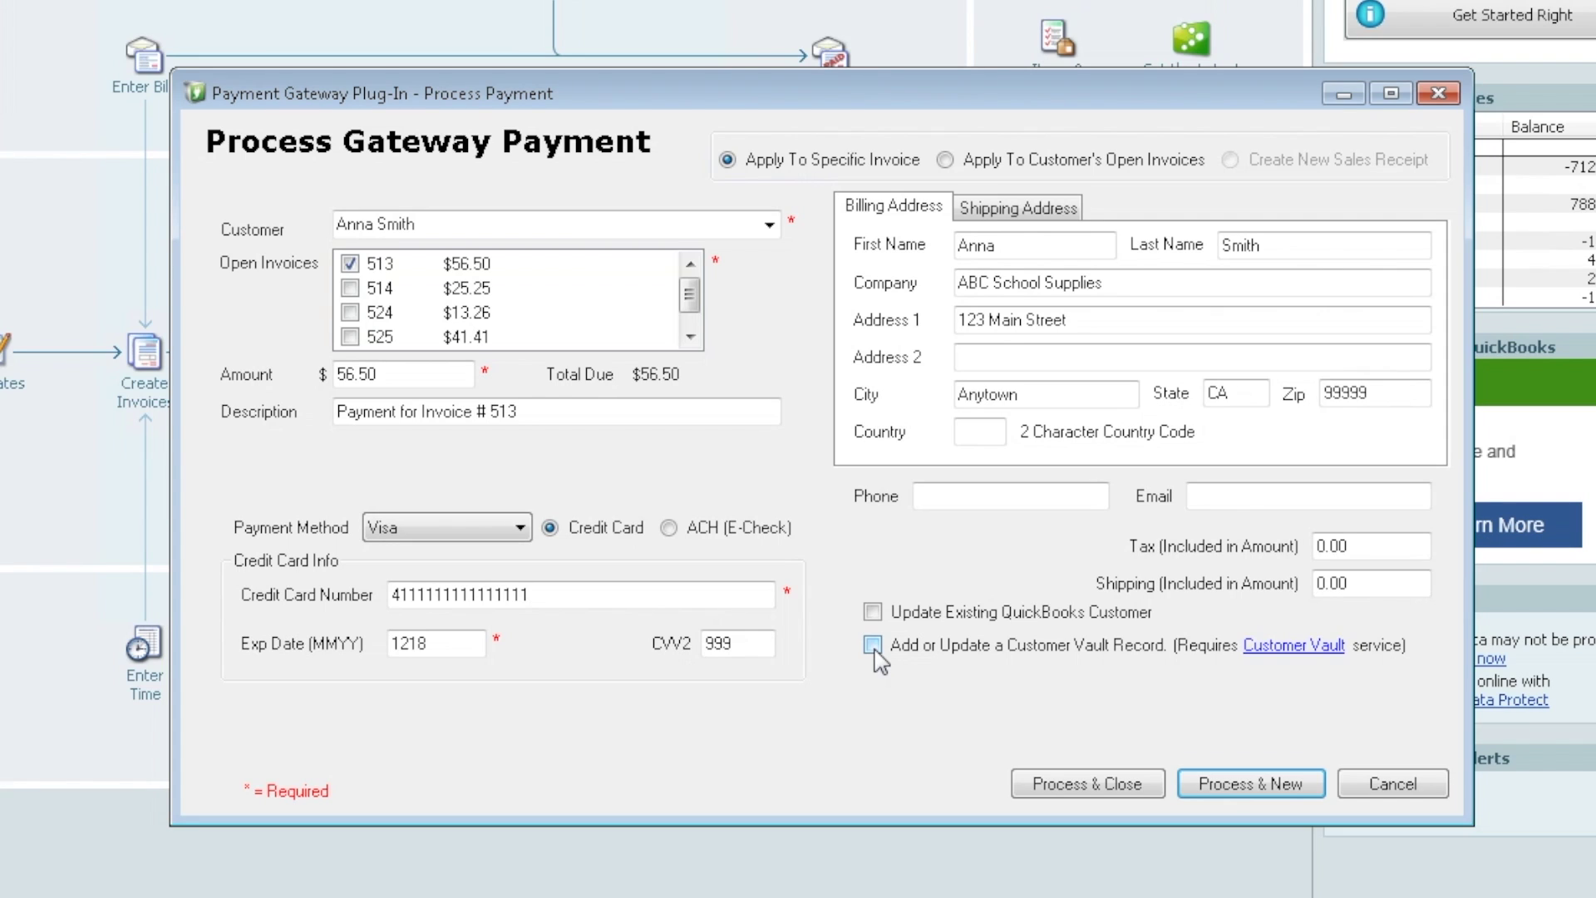
# - Save the card to the Customer Vault and process the $56.50 payment for invoice 513
pyautogui.click(872, 645)
pyautogui.click(1120, 785)
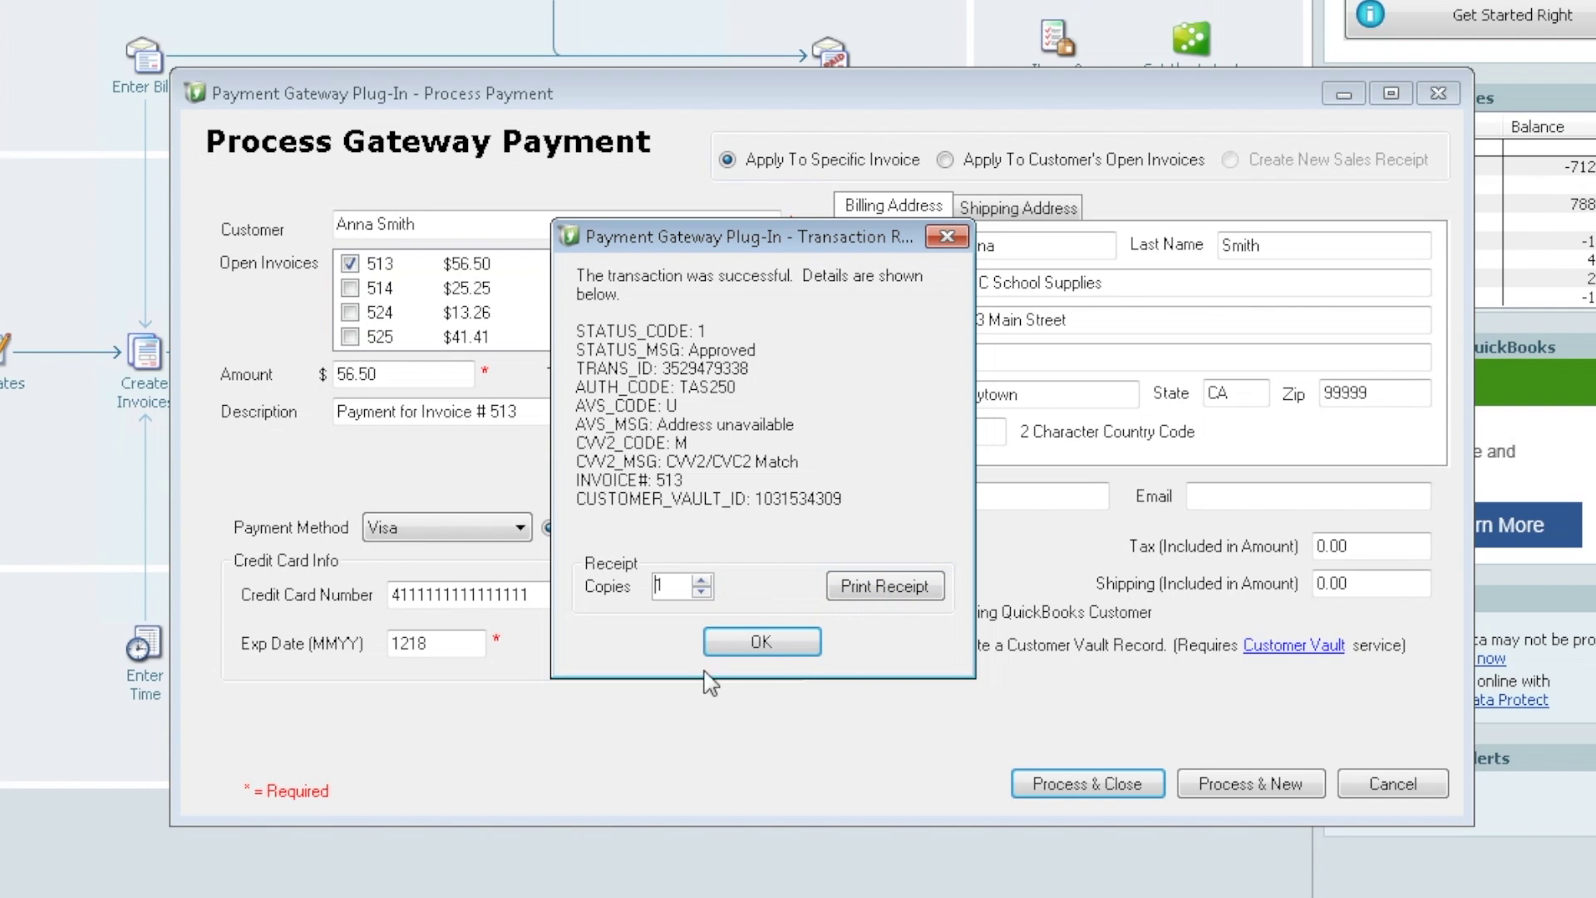
# - Close the approved Transaction Result for the $56.50 invoice 513 payment
pyautogui.click(758, 644)
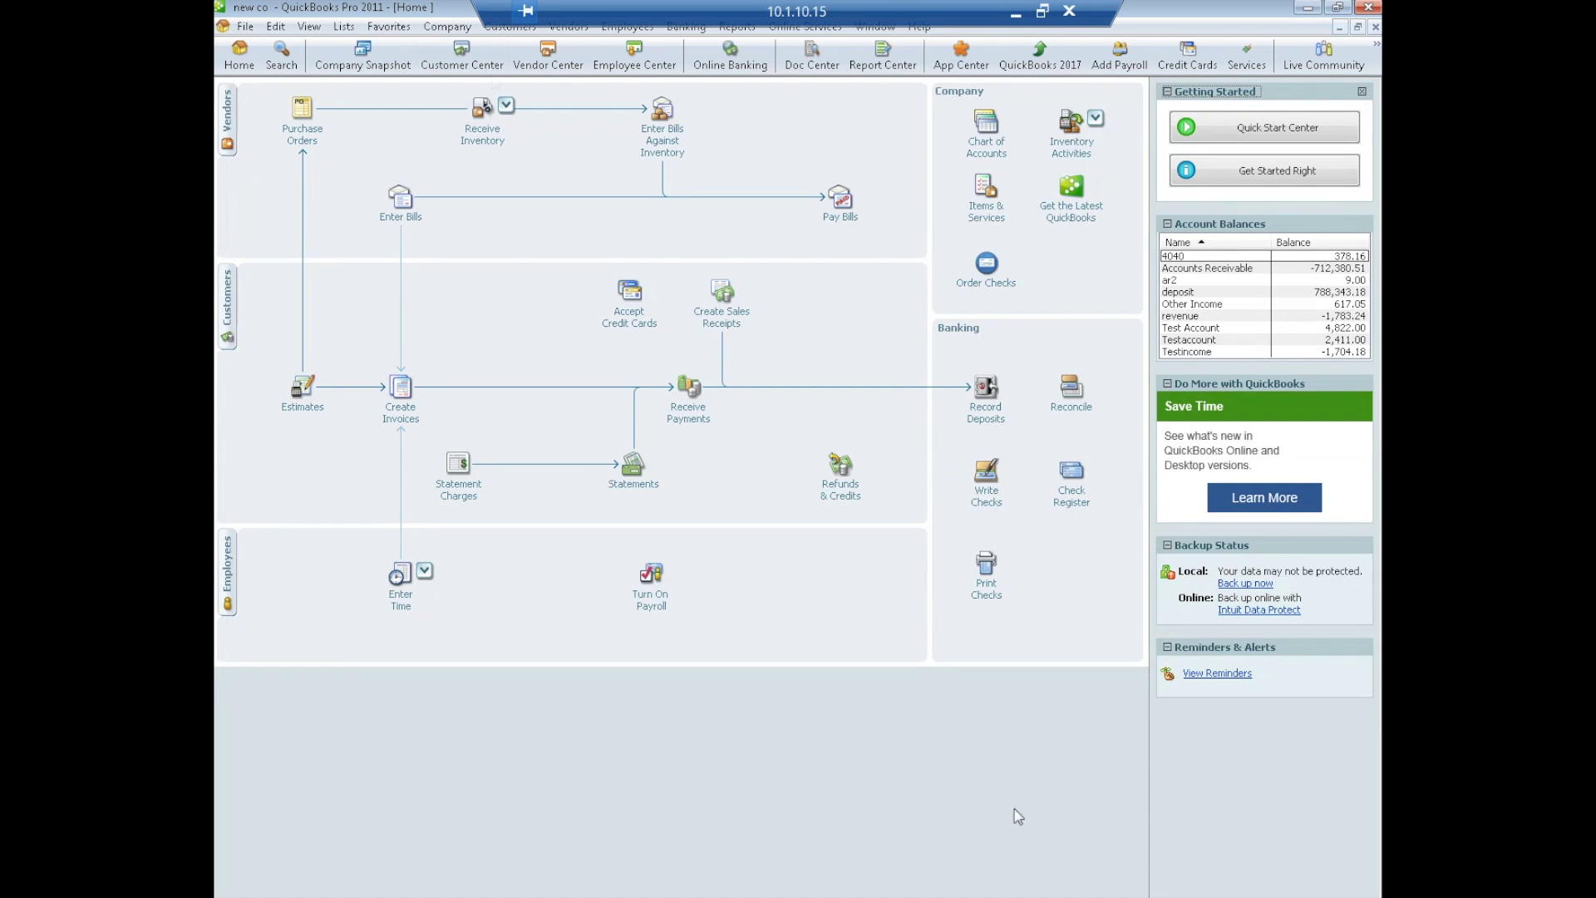
# - Start a new sale for the same customer on the stored card, applying invoices 514 and 524 ($38.51)
pyautogui.click(506, 30)
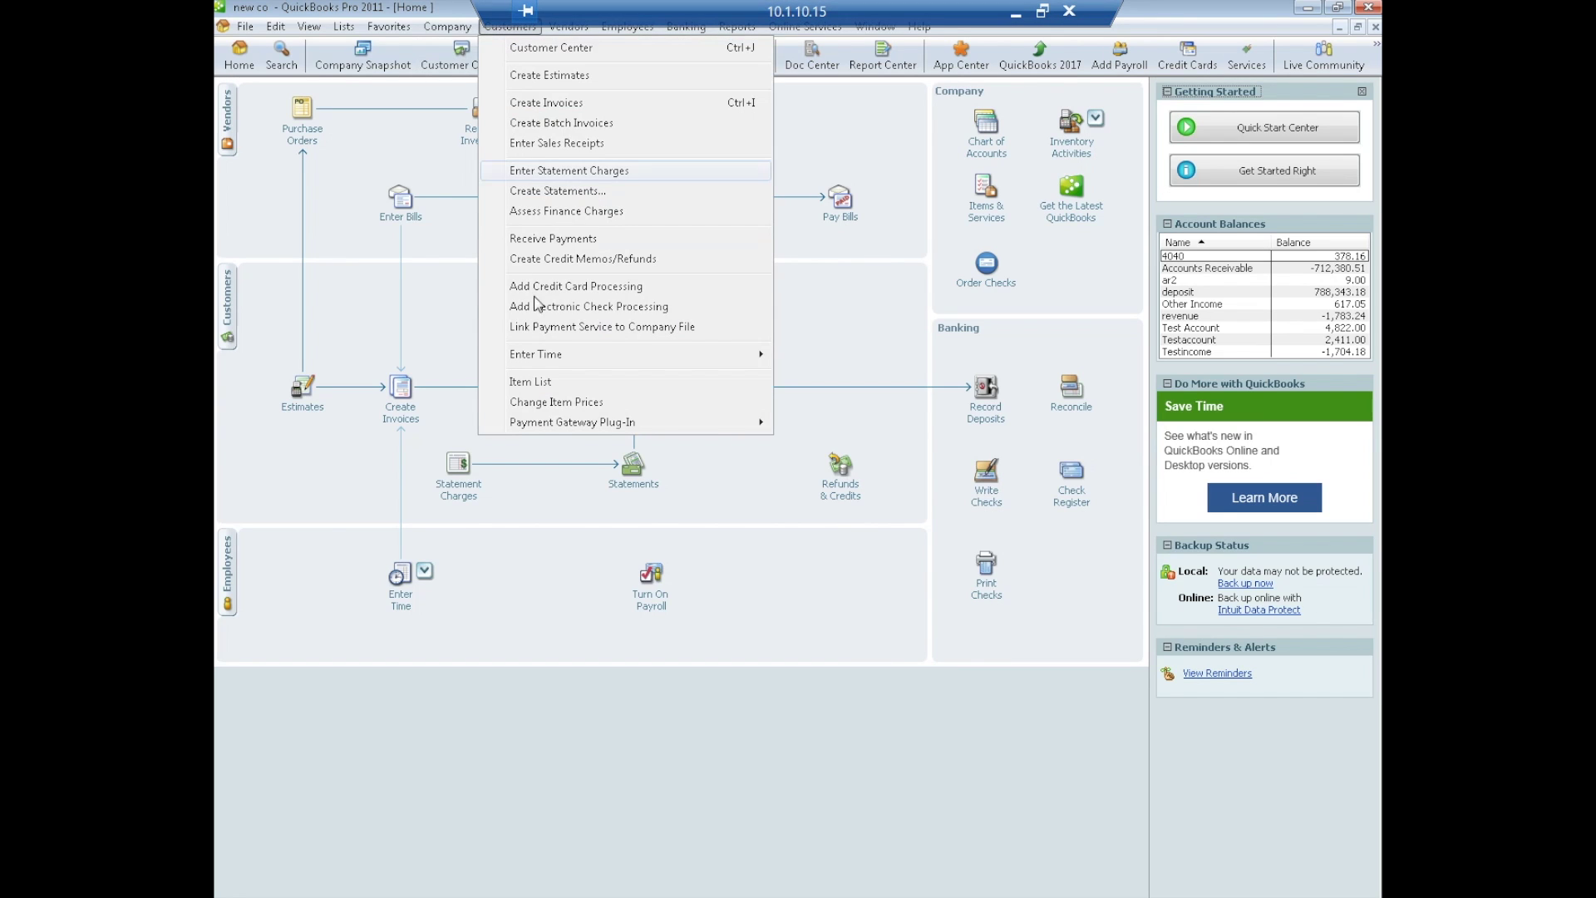
pyautogui.moveTo(618, 424)
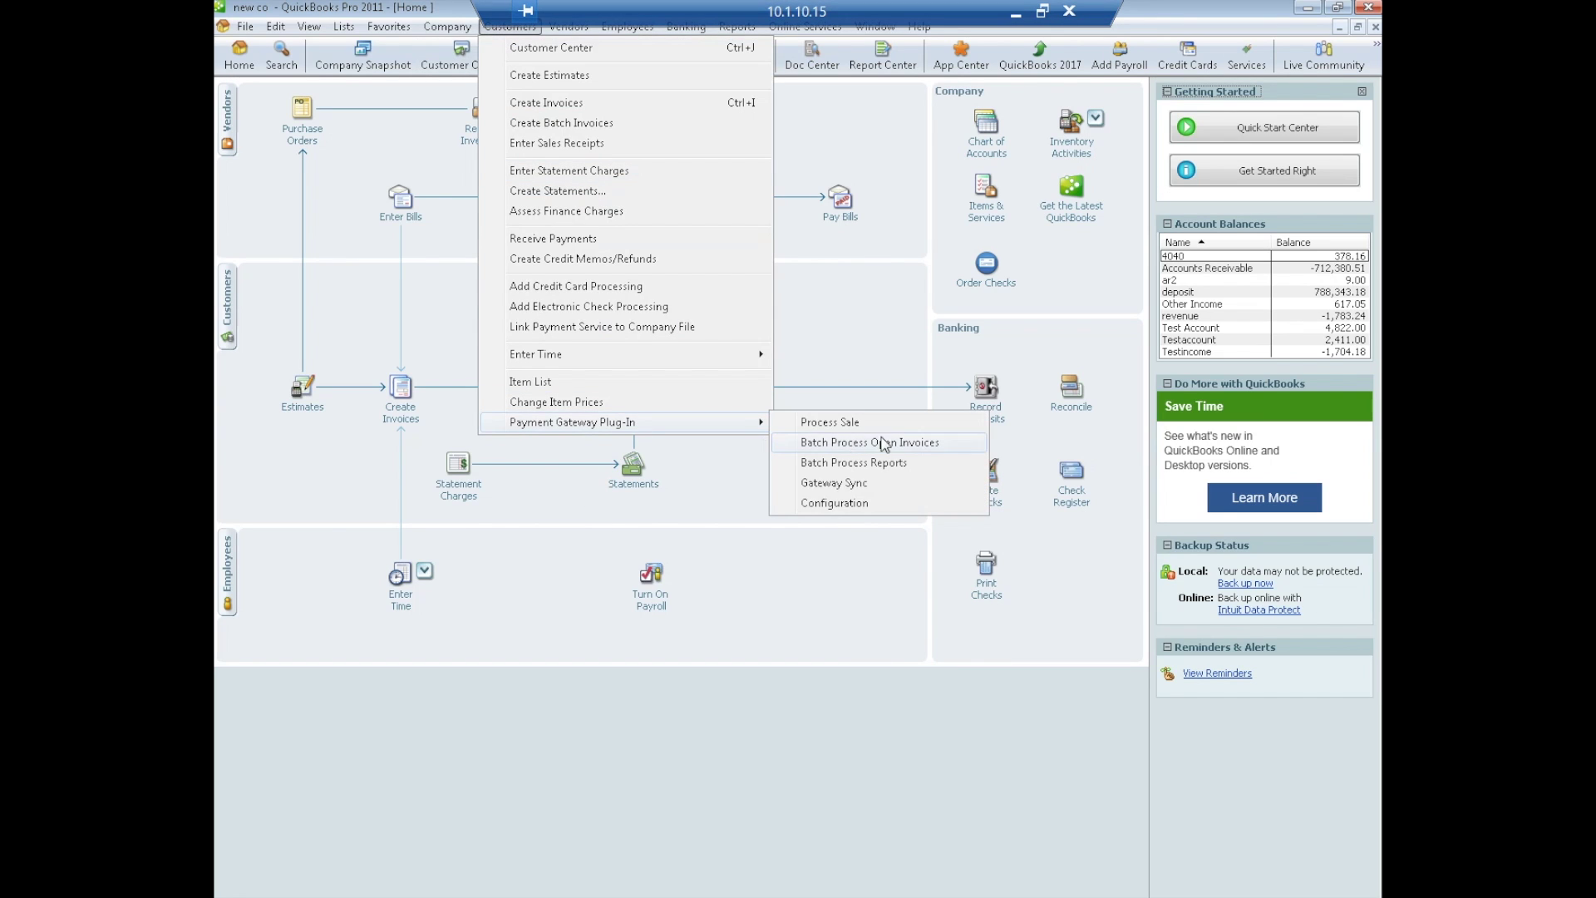
pyautogui.click(847, 422)
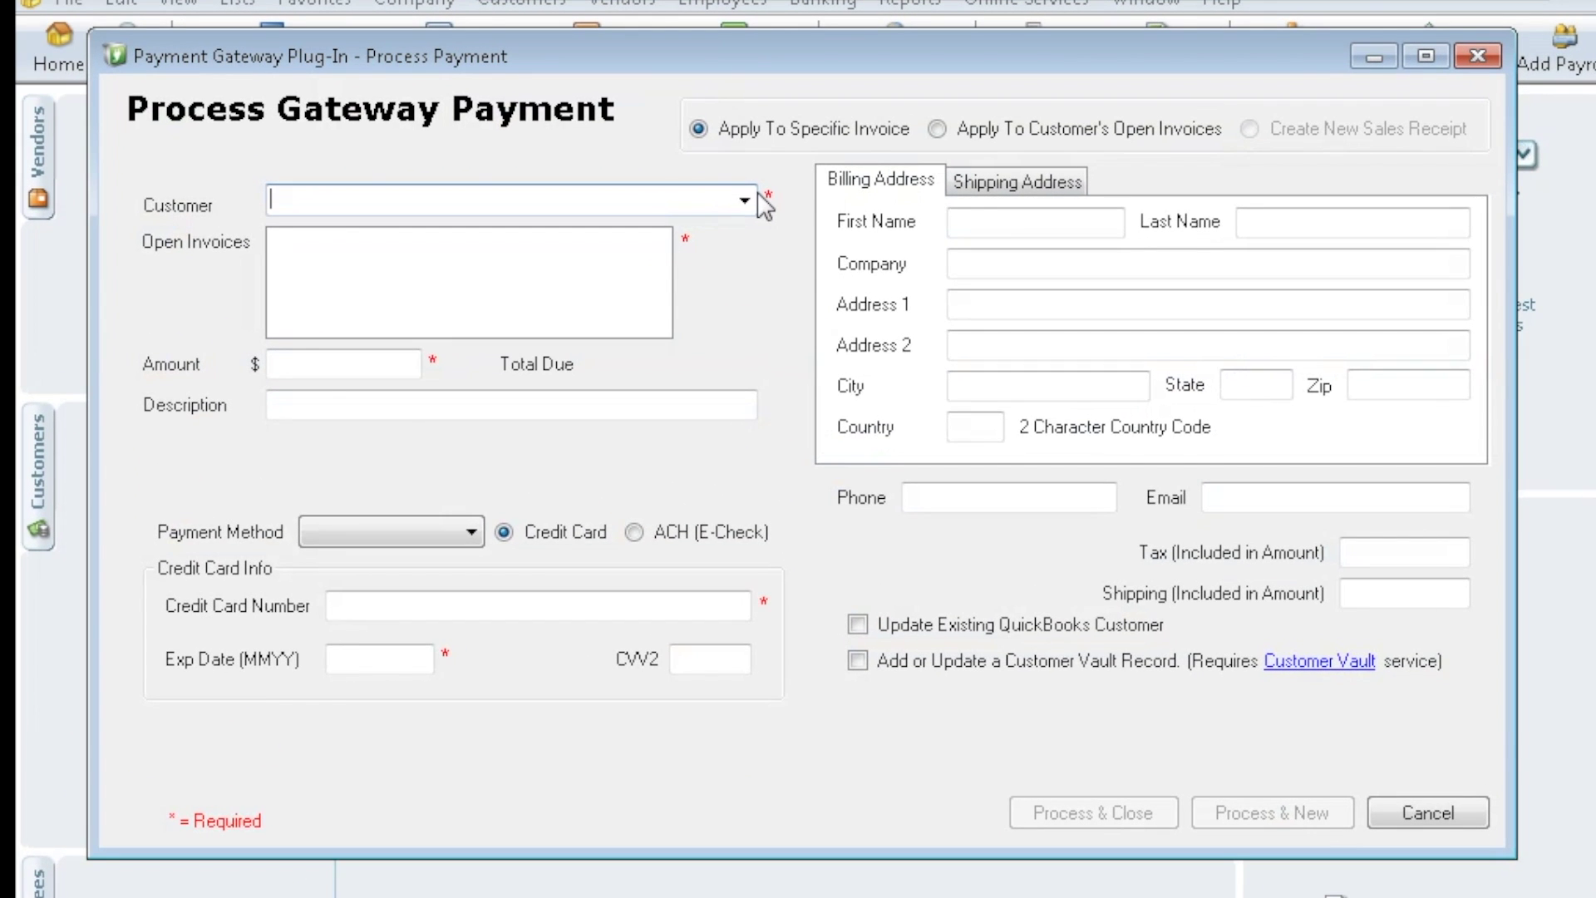
pyautogui.click(645, 145)
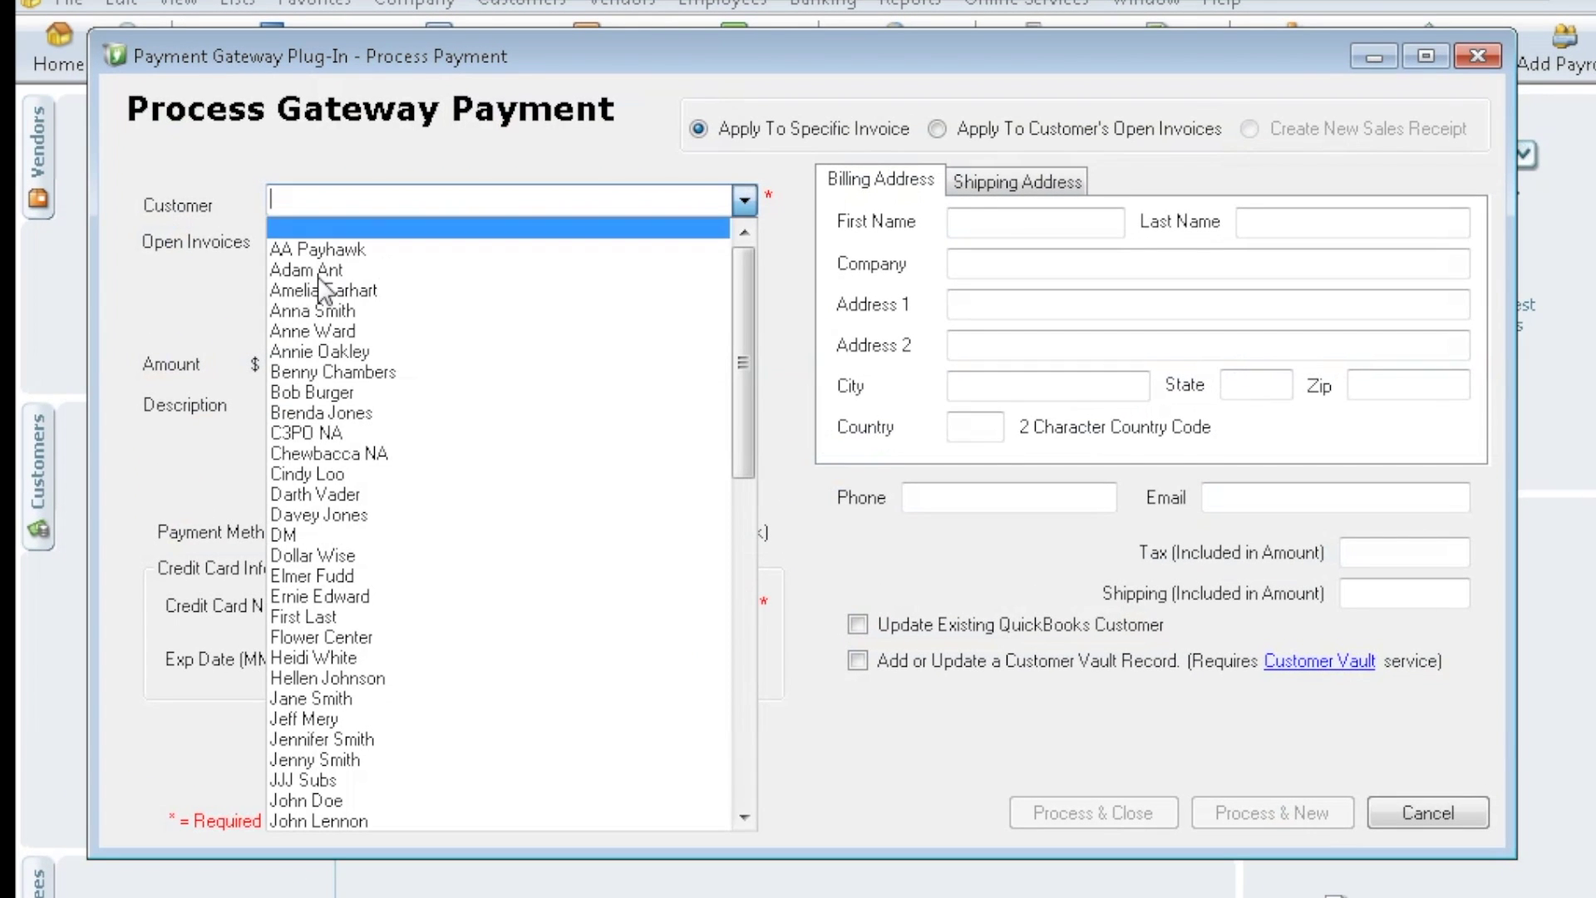
pyautogui.click(321, 310)
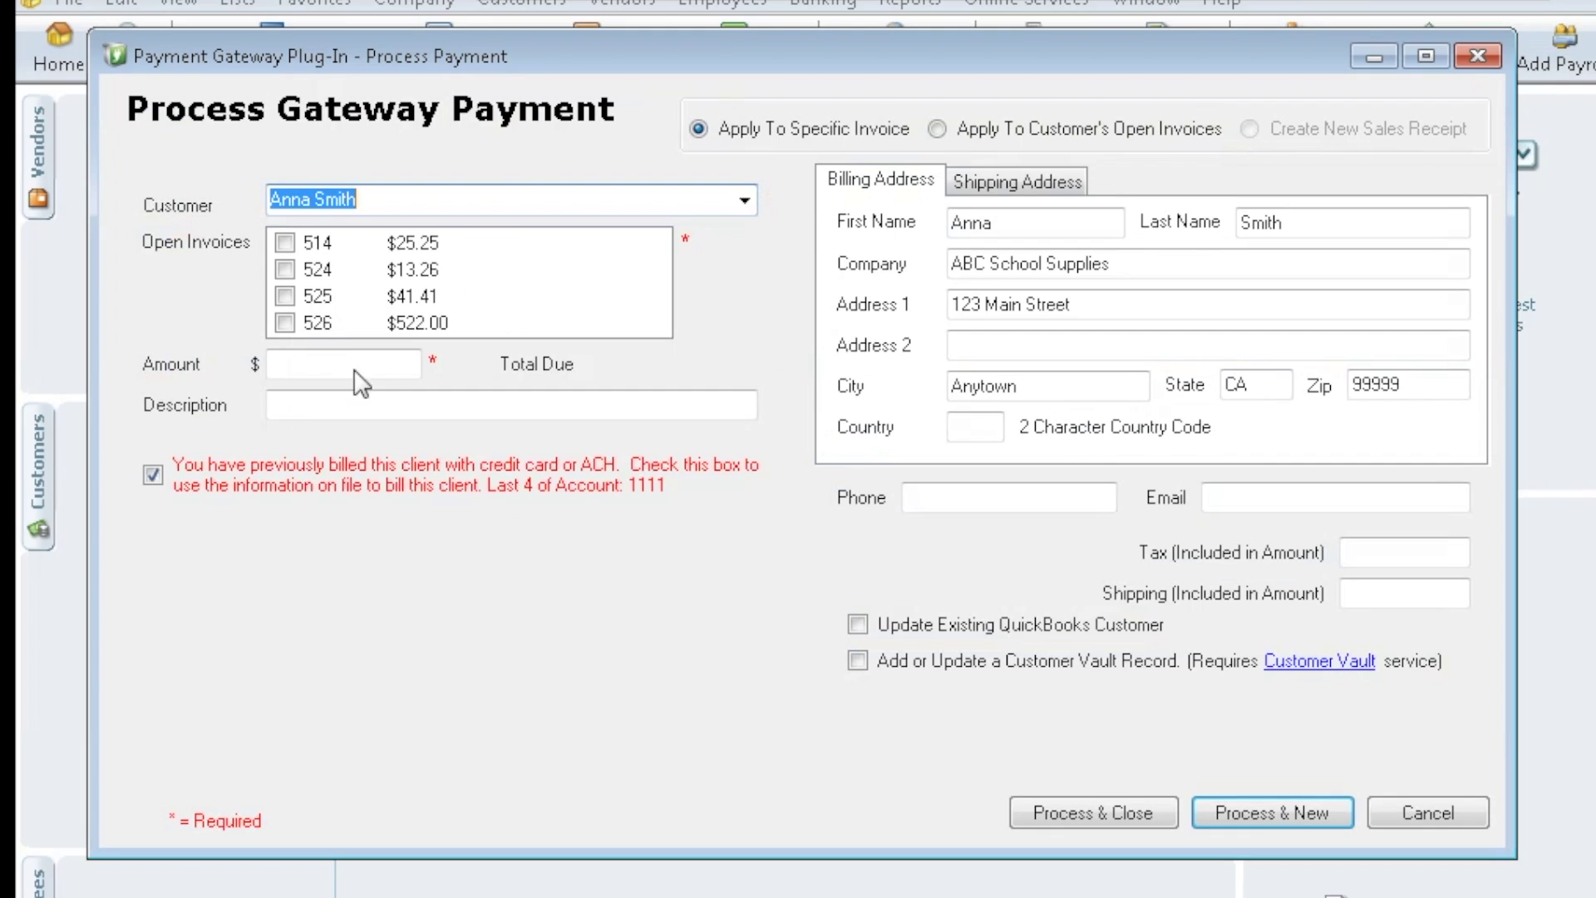
pyautogui.click(234, 473)
pyautogui.click(285, 242)
pyautogui.click(284, 269)
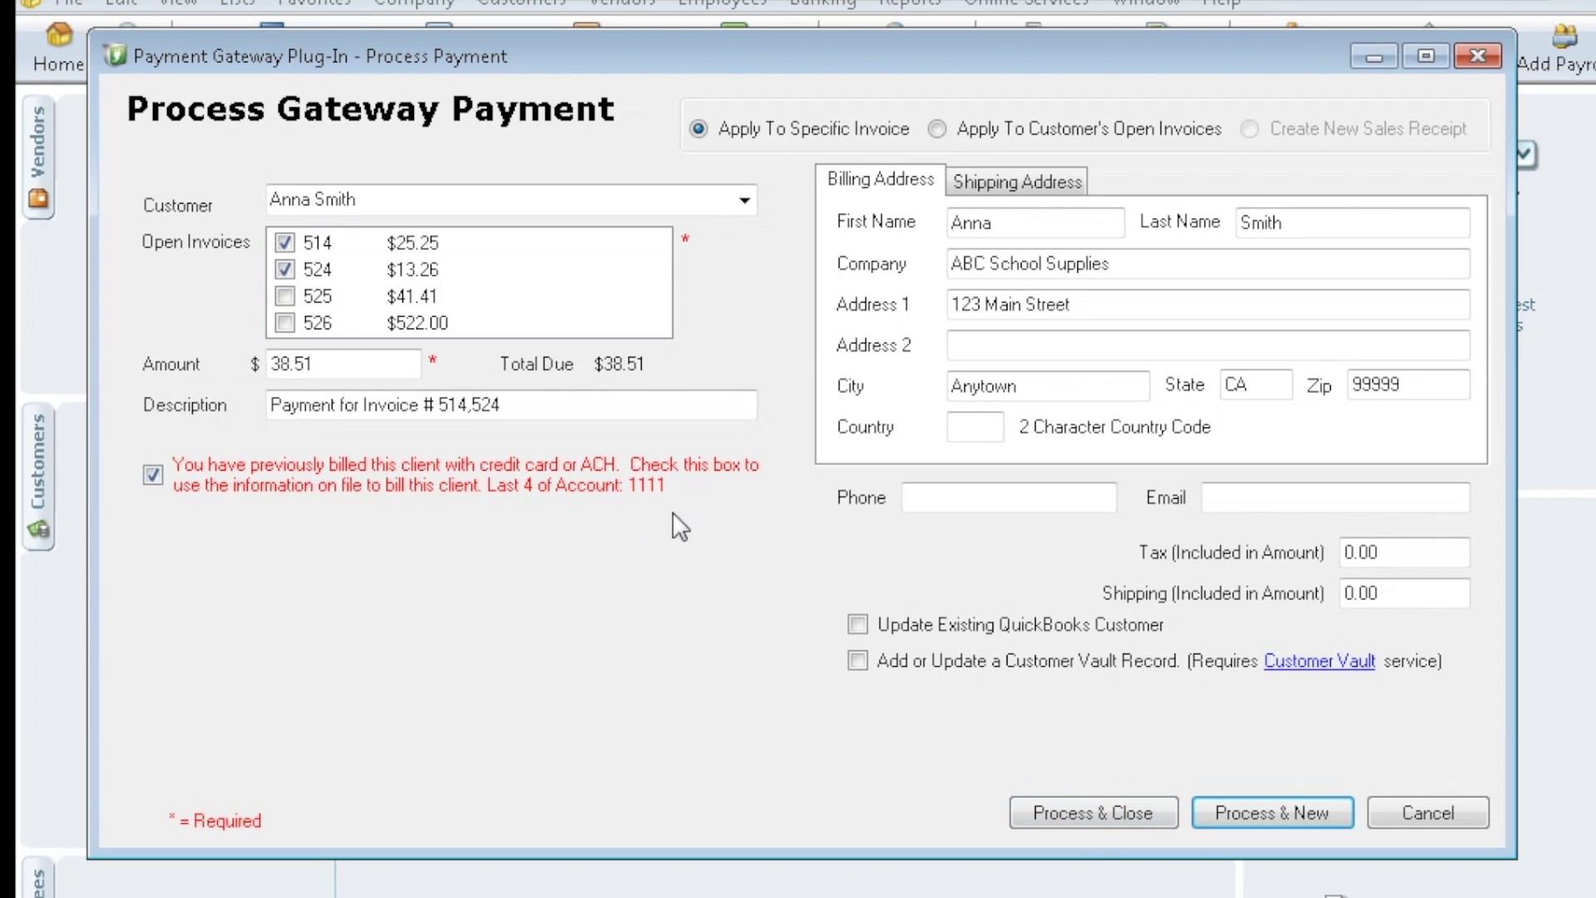
# - Bill the stored card on file $38.51 for invoices 514 and 524 and submit the charge
pyautogui.click(154, 474)
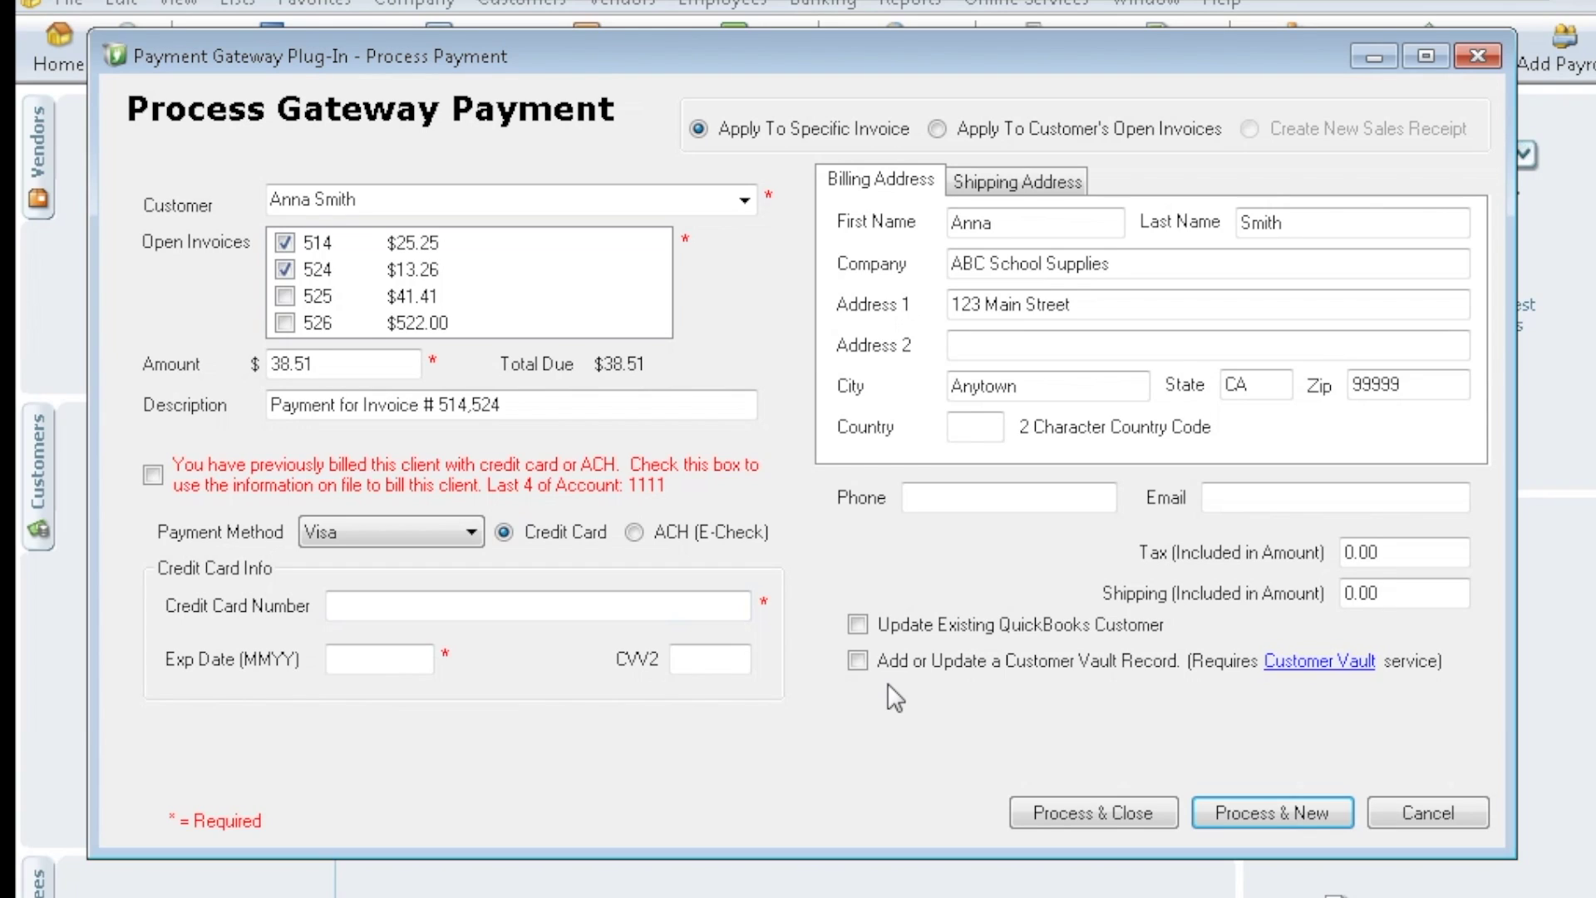
pyautogui.click(857, 661)
pyautogui.click(152, 475)
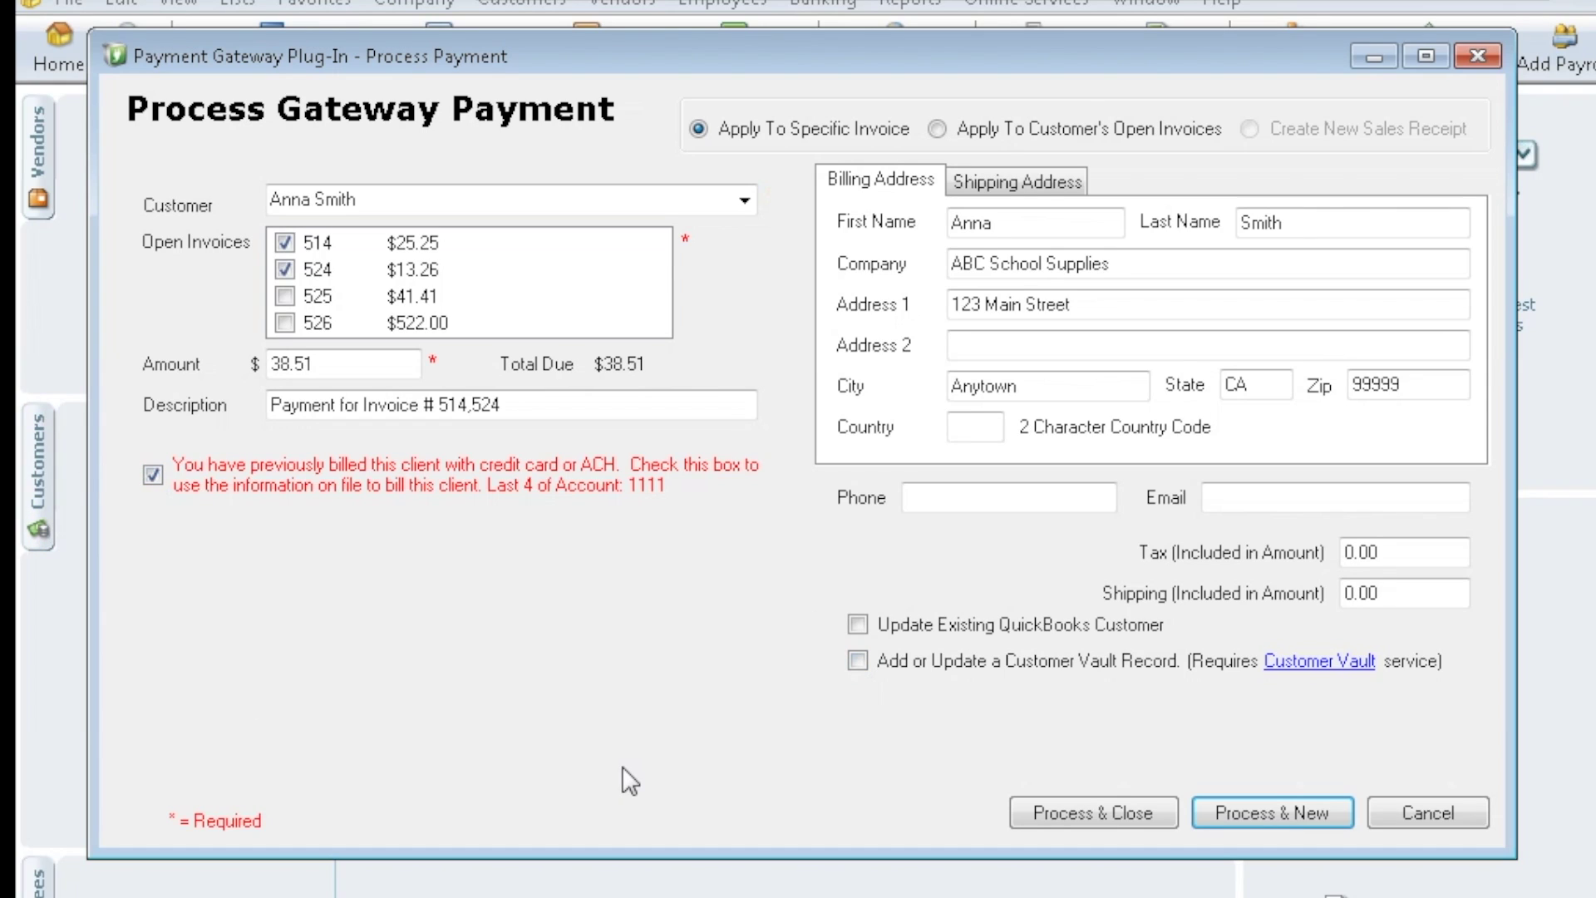
pyautogui.click(1099, 815)
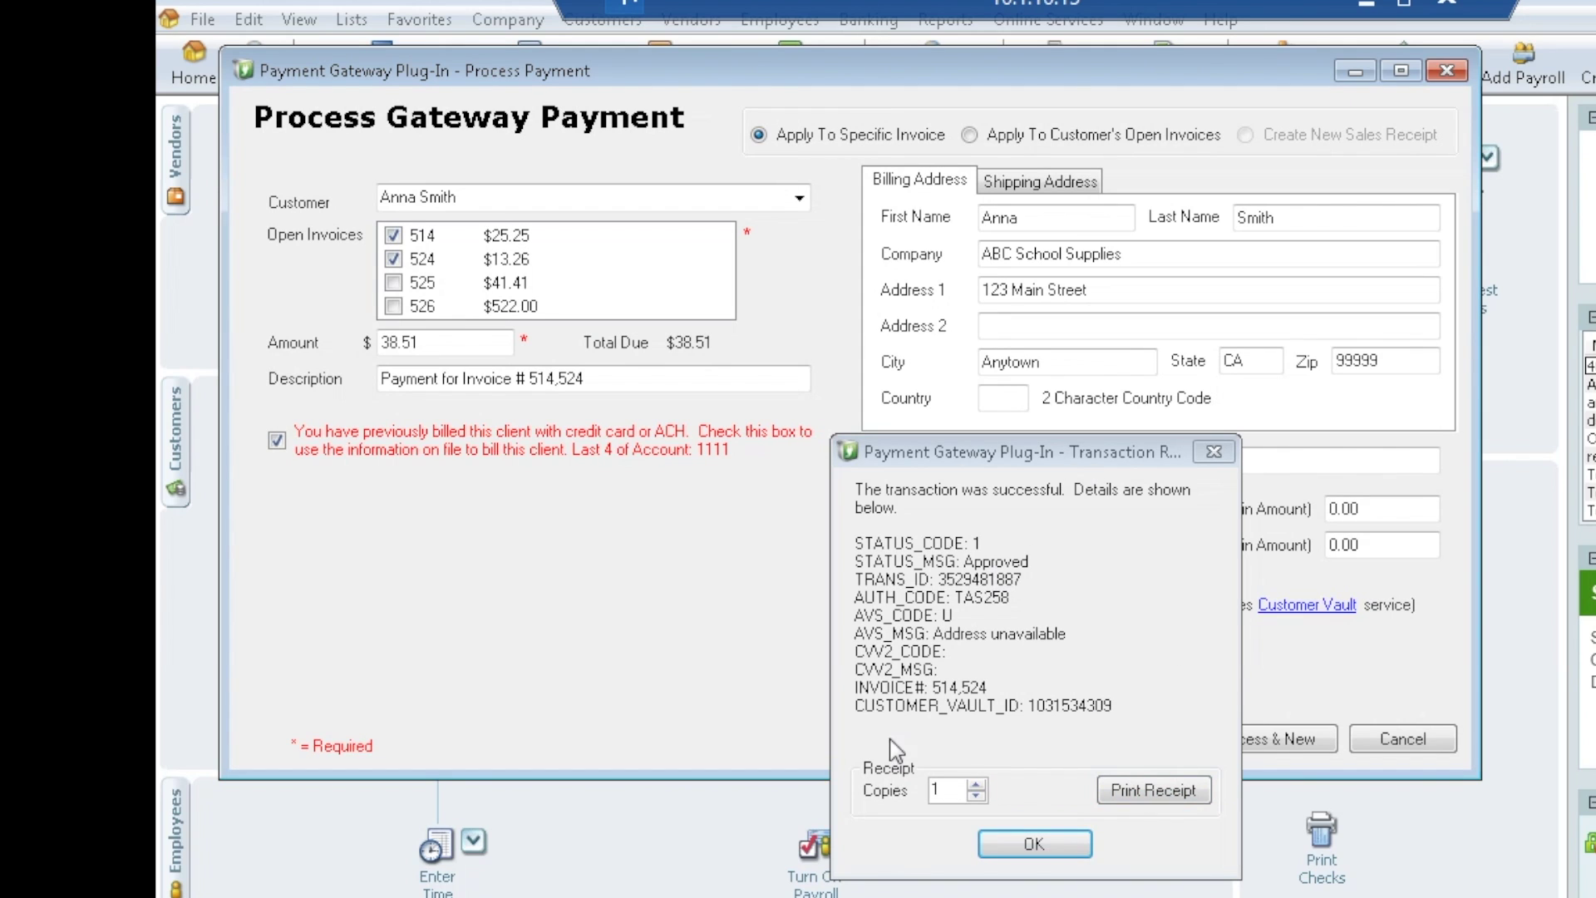
# - Save the approved $38.51 payment and list the customer's transactions in Customer Center
pyautogui.click(1049, 850)
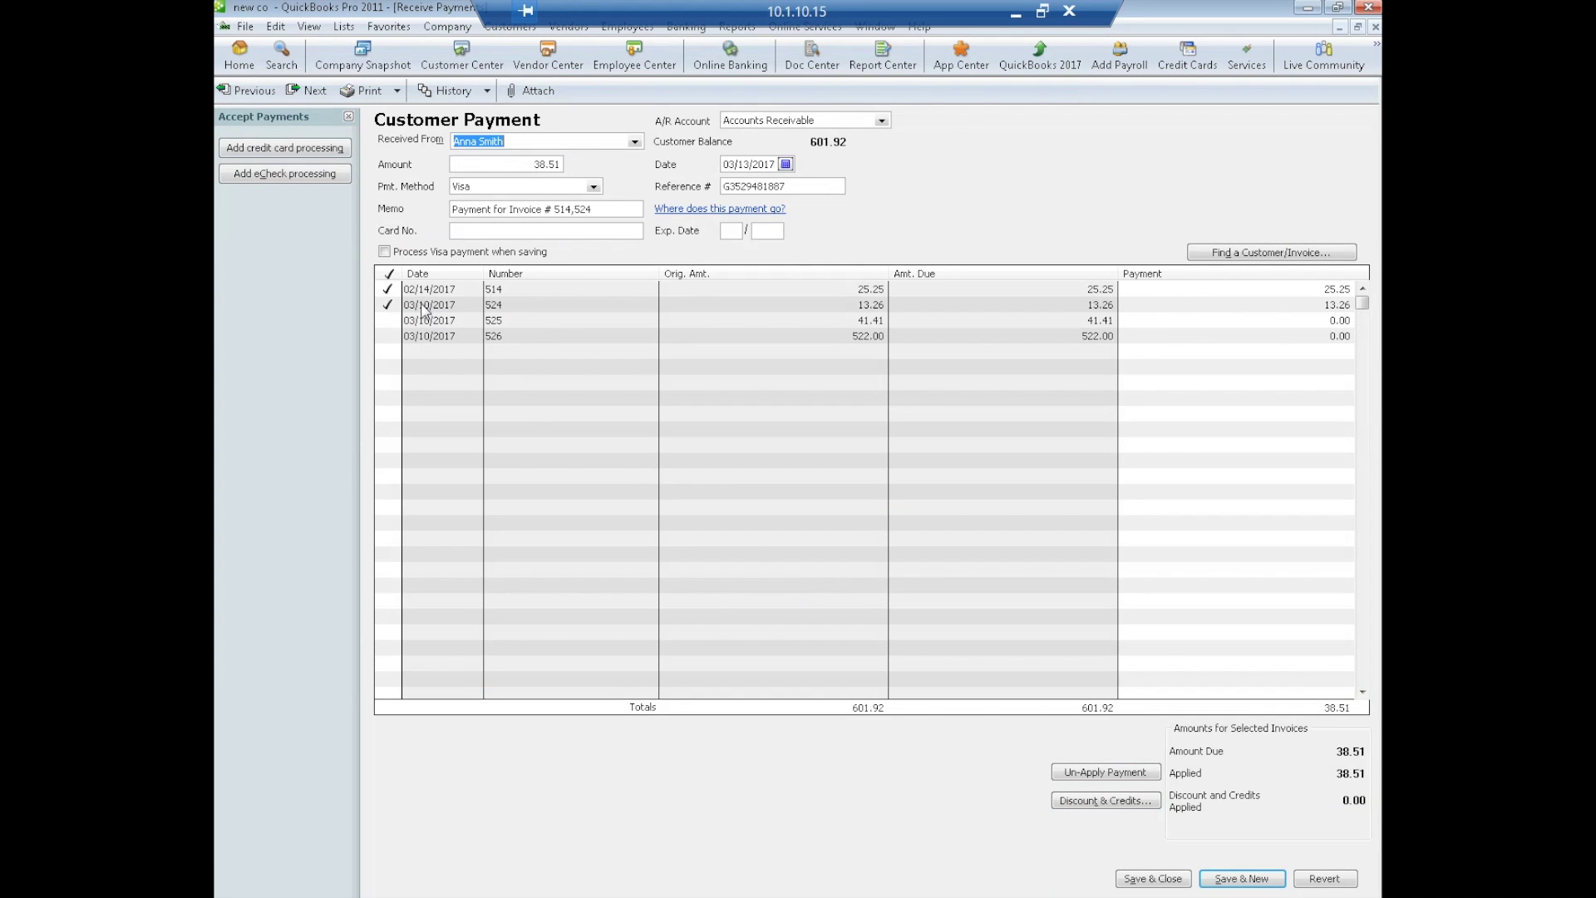
pyautogui.click(1132, 881)
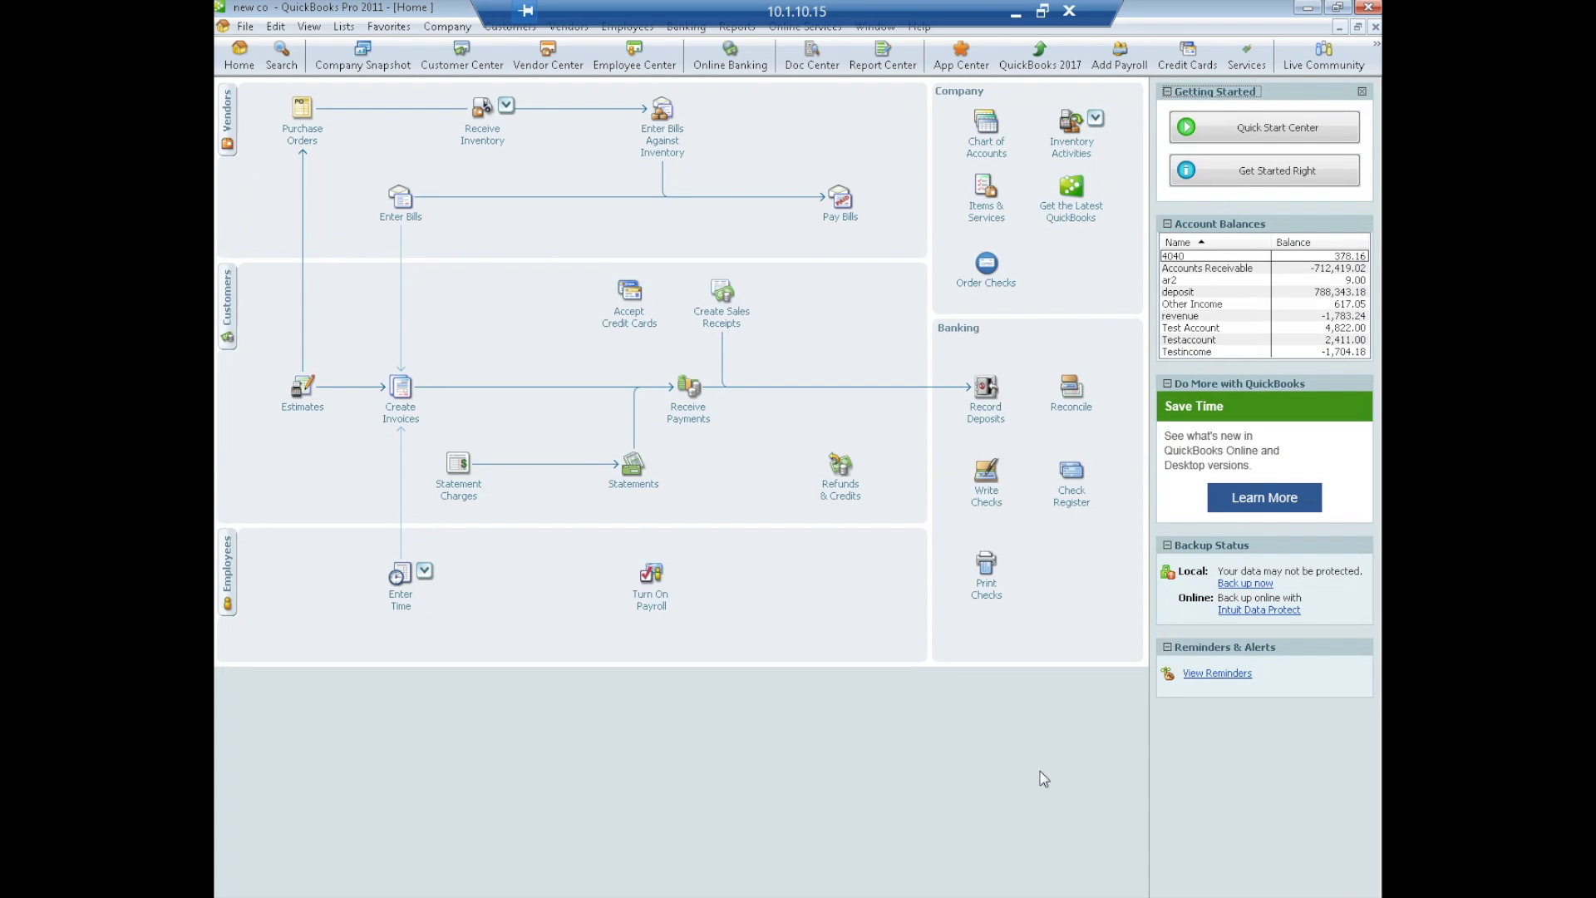
pyautogui.click(462, 58)
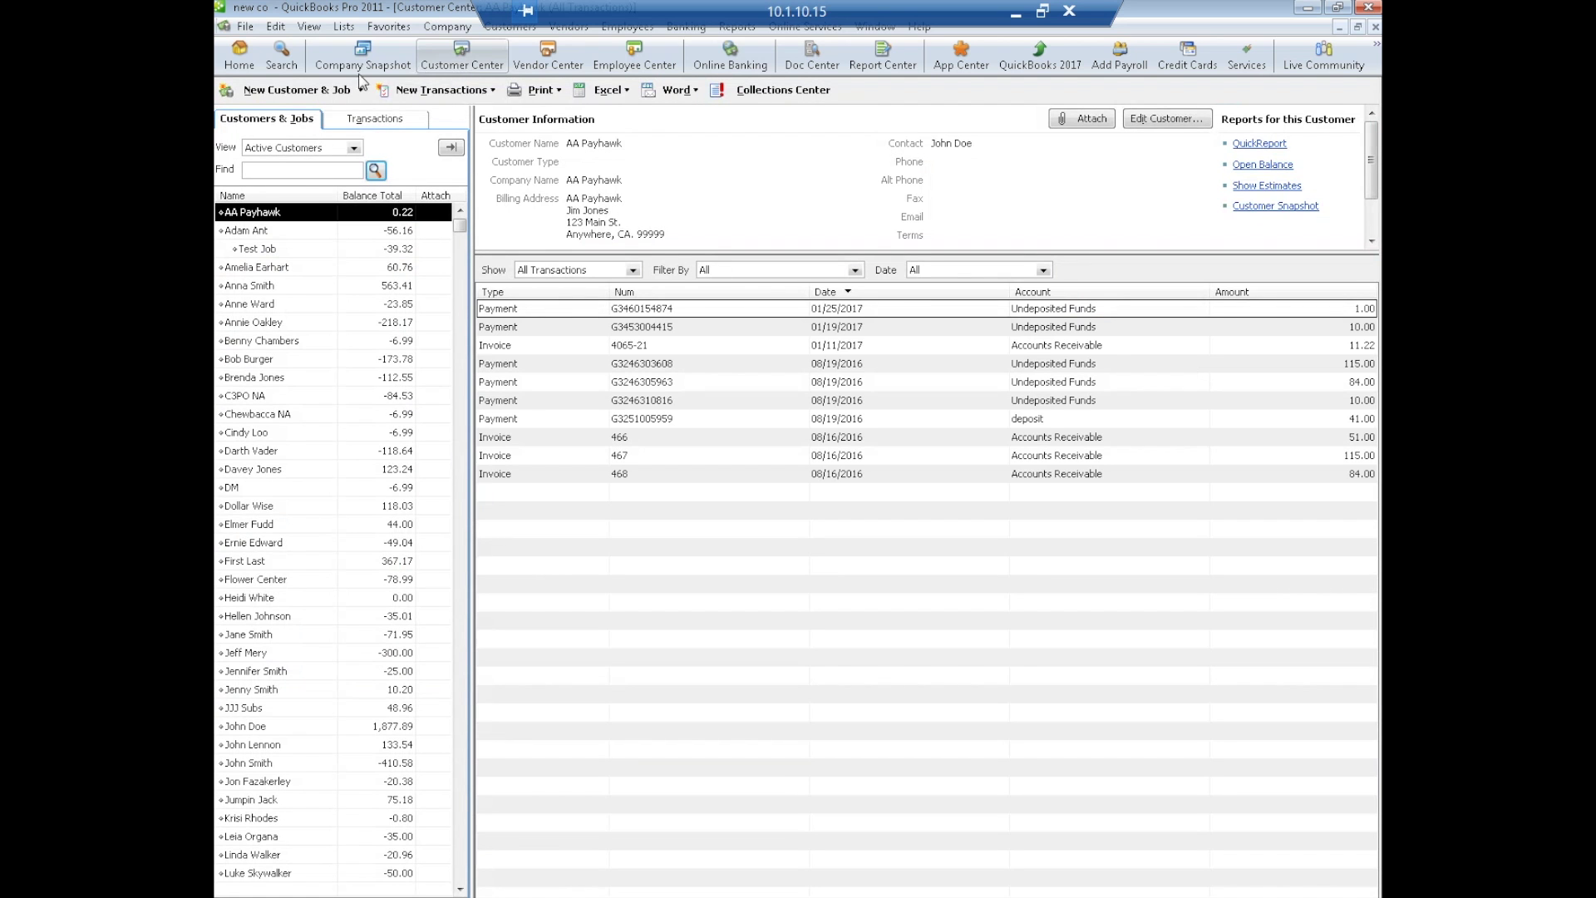
pyautogui.click(264, 287)
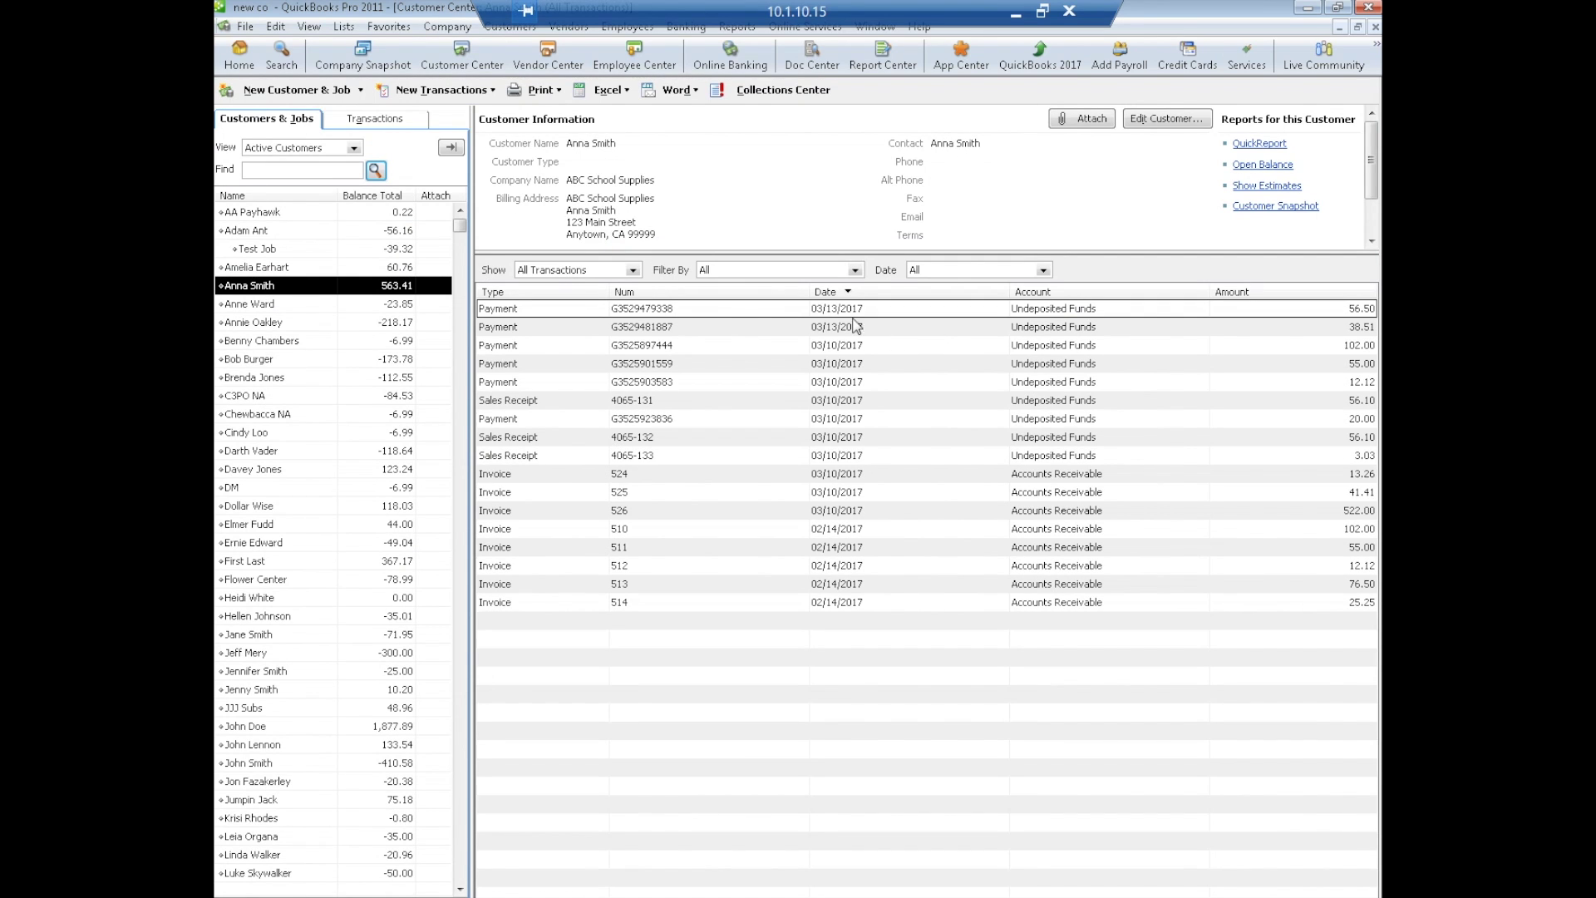
# - Check the $56.50 payment and invoice 513 shows PAID with zero balance, then close all windows
pyautogui.doubleClick(735, 308)
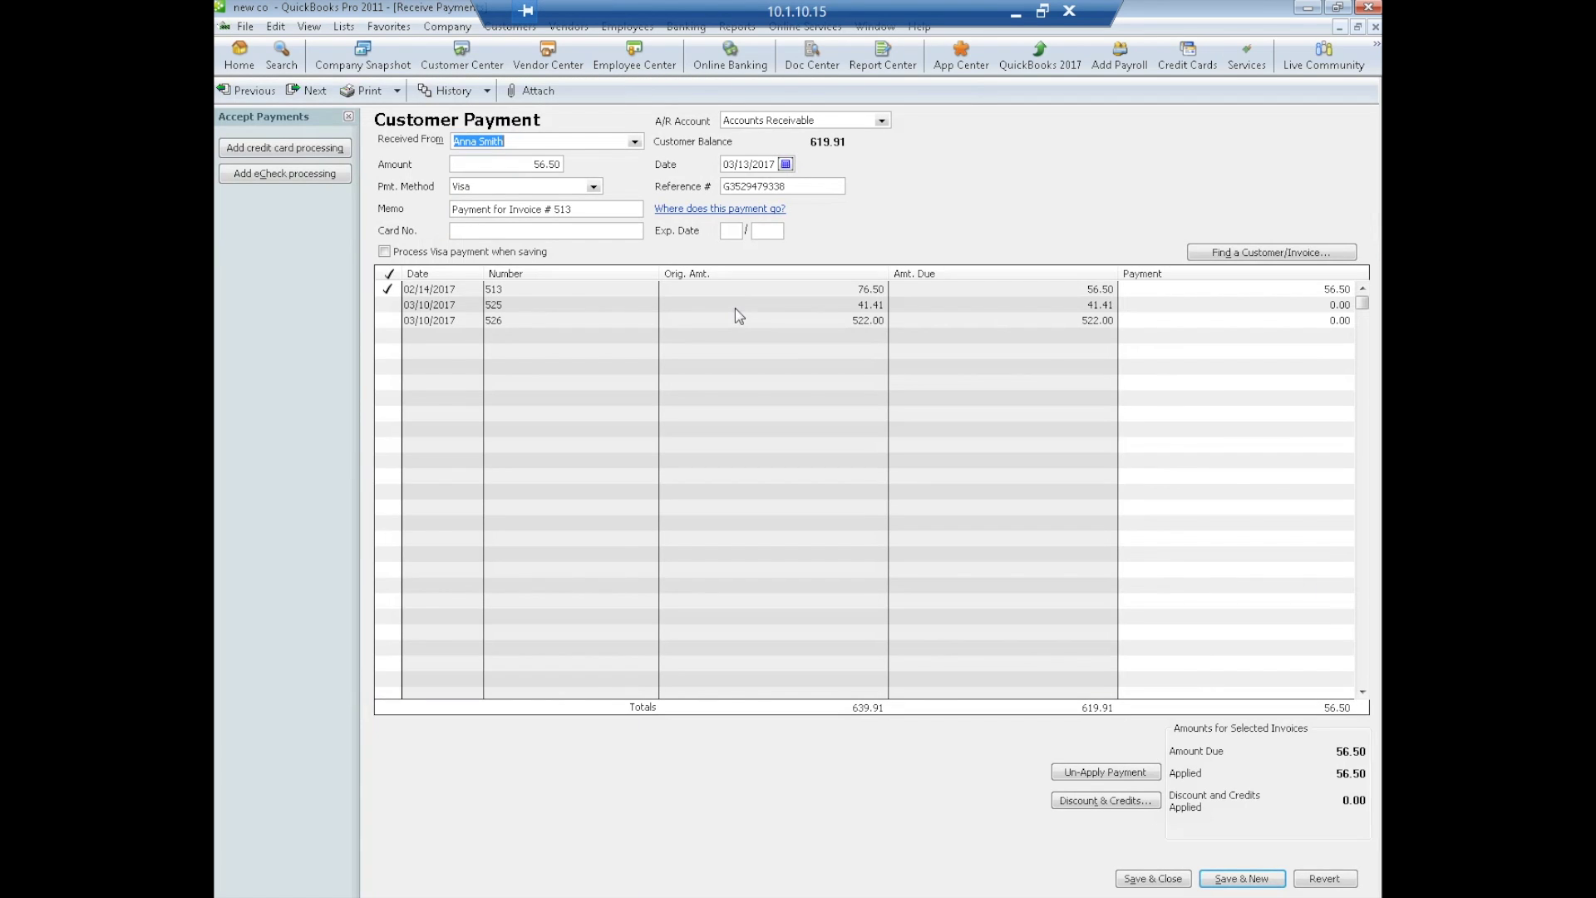
pyautogui.doubleClick(510, 293)
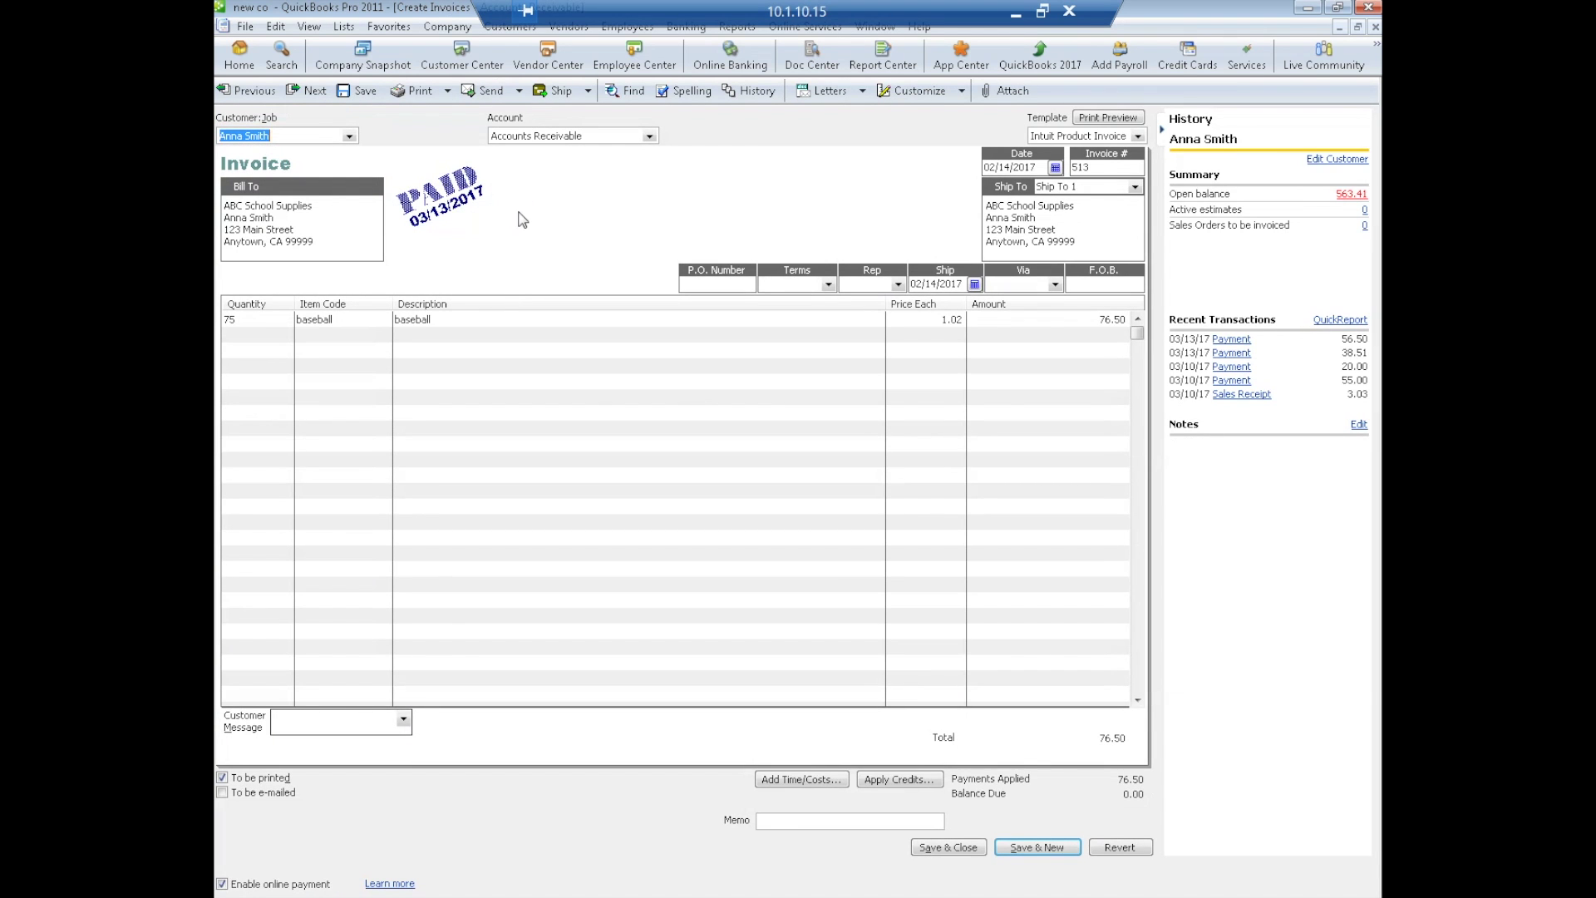
pyautogui.click(1375, 27)
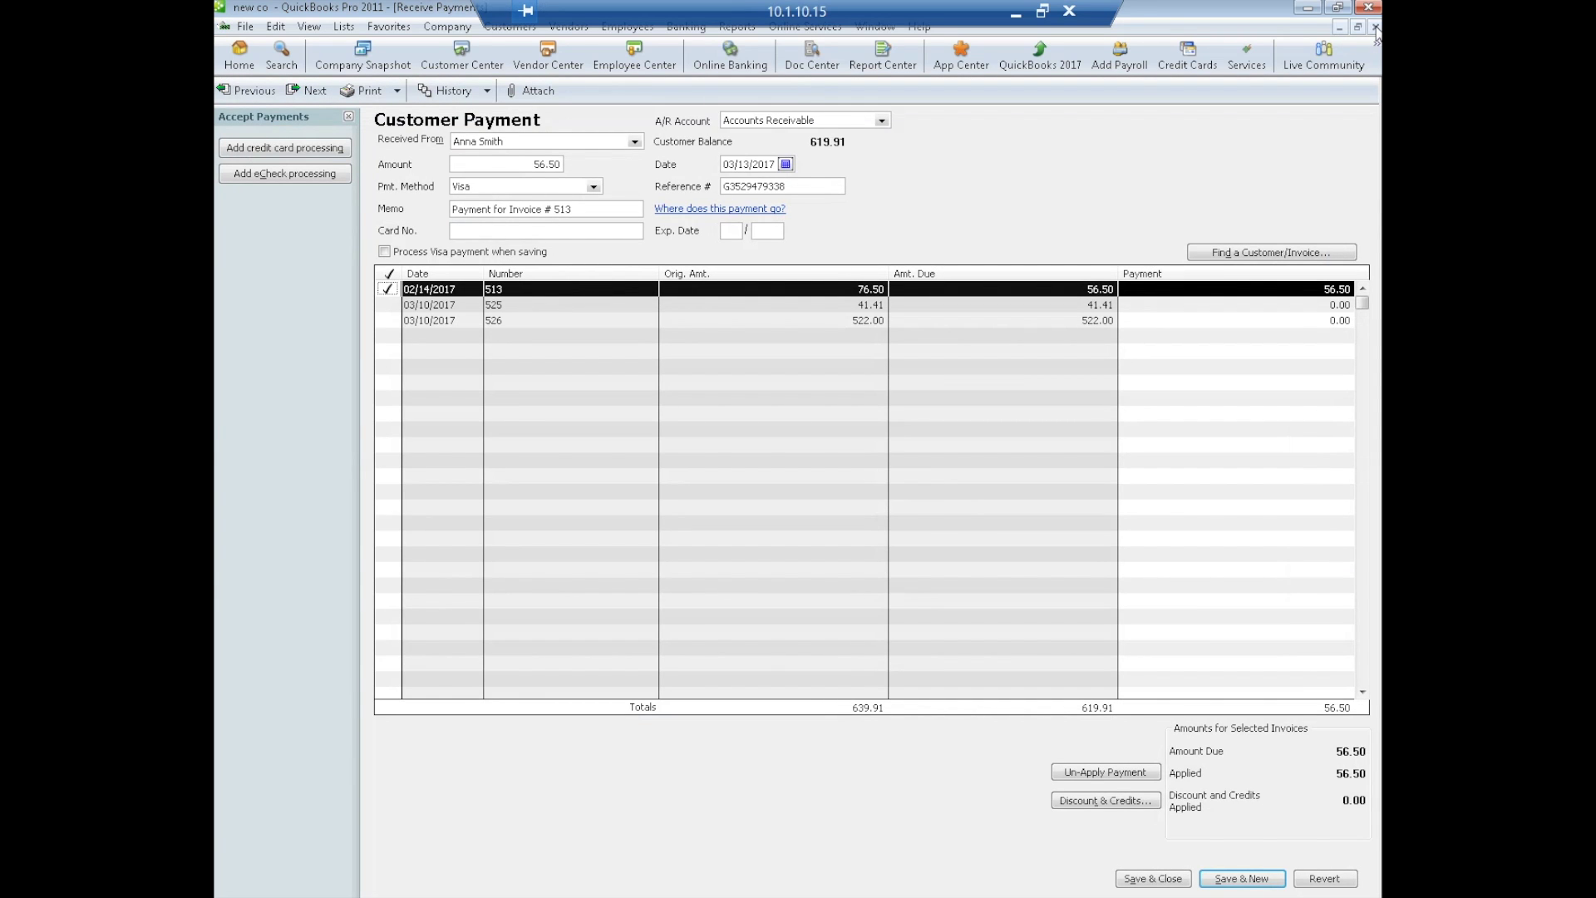
pyautogui.click(1375, 28)
pyautogui.click(1375, 27)
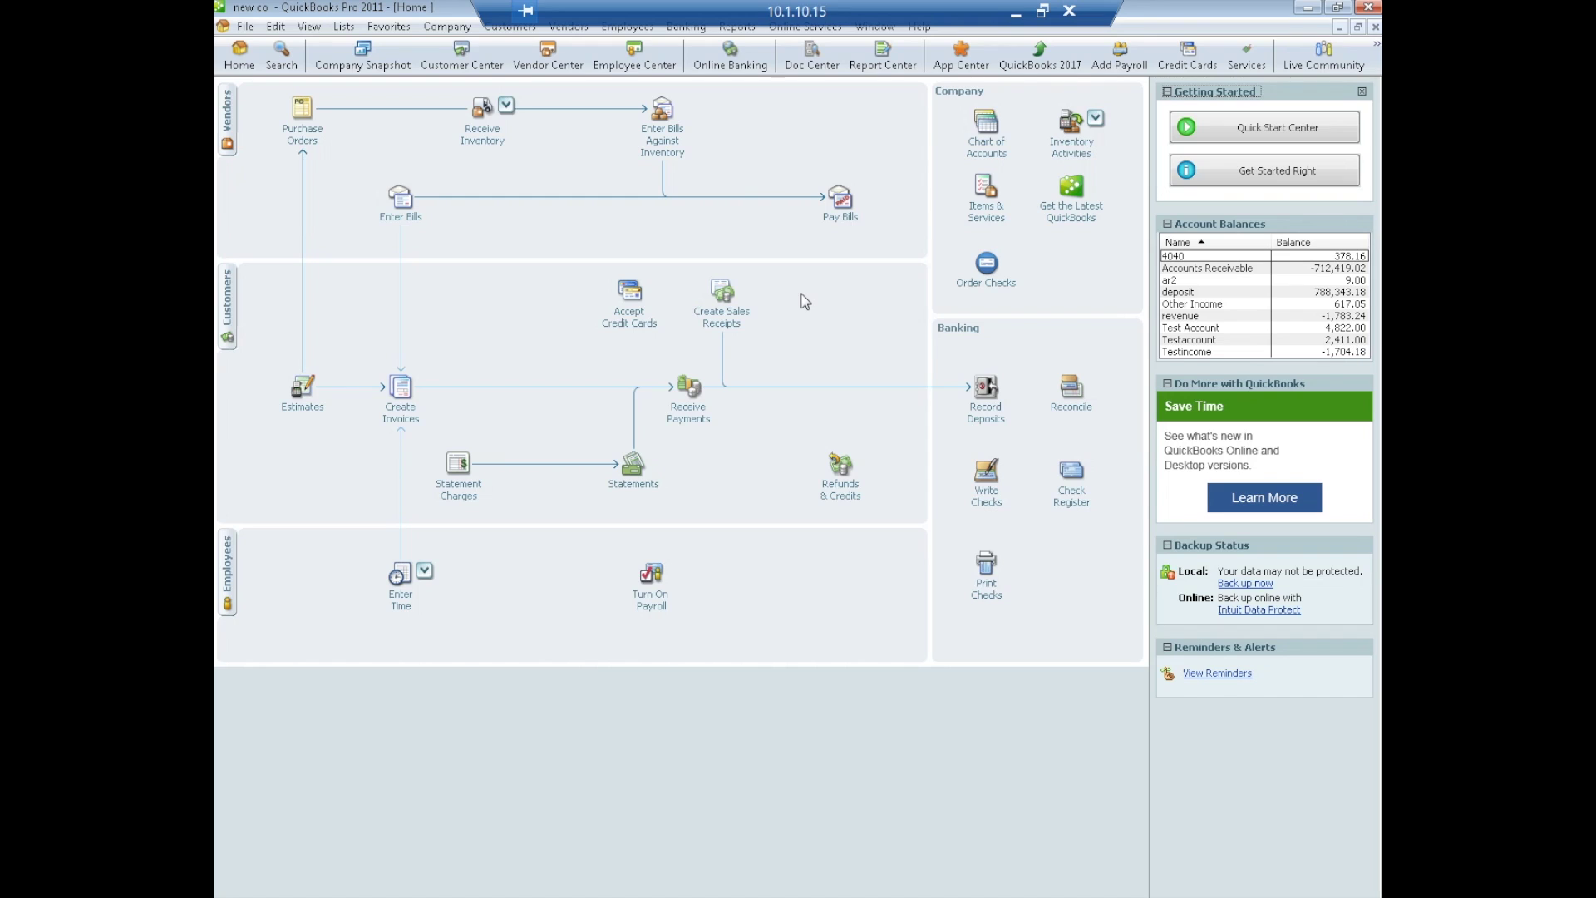
# - Create and save sales receipt 4065-134 for the customer with 14 baseballs totalling $14.28
pyautogui.click(721, 292)
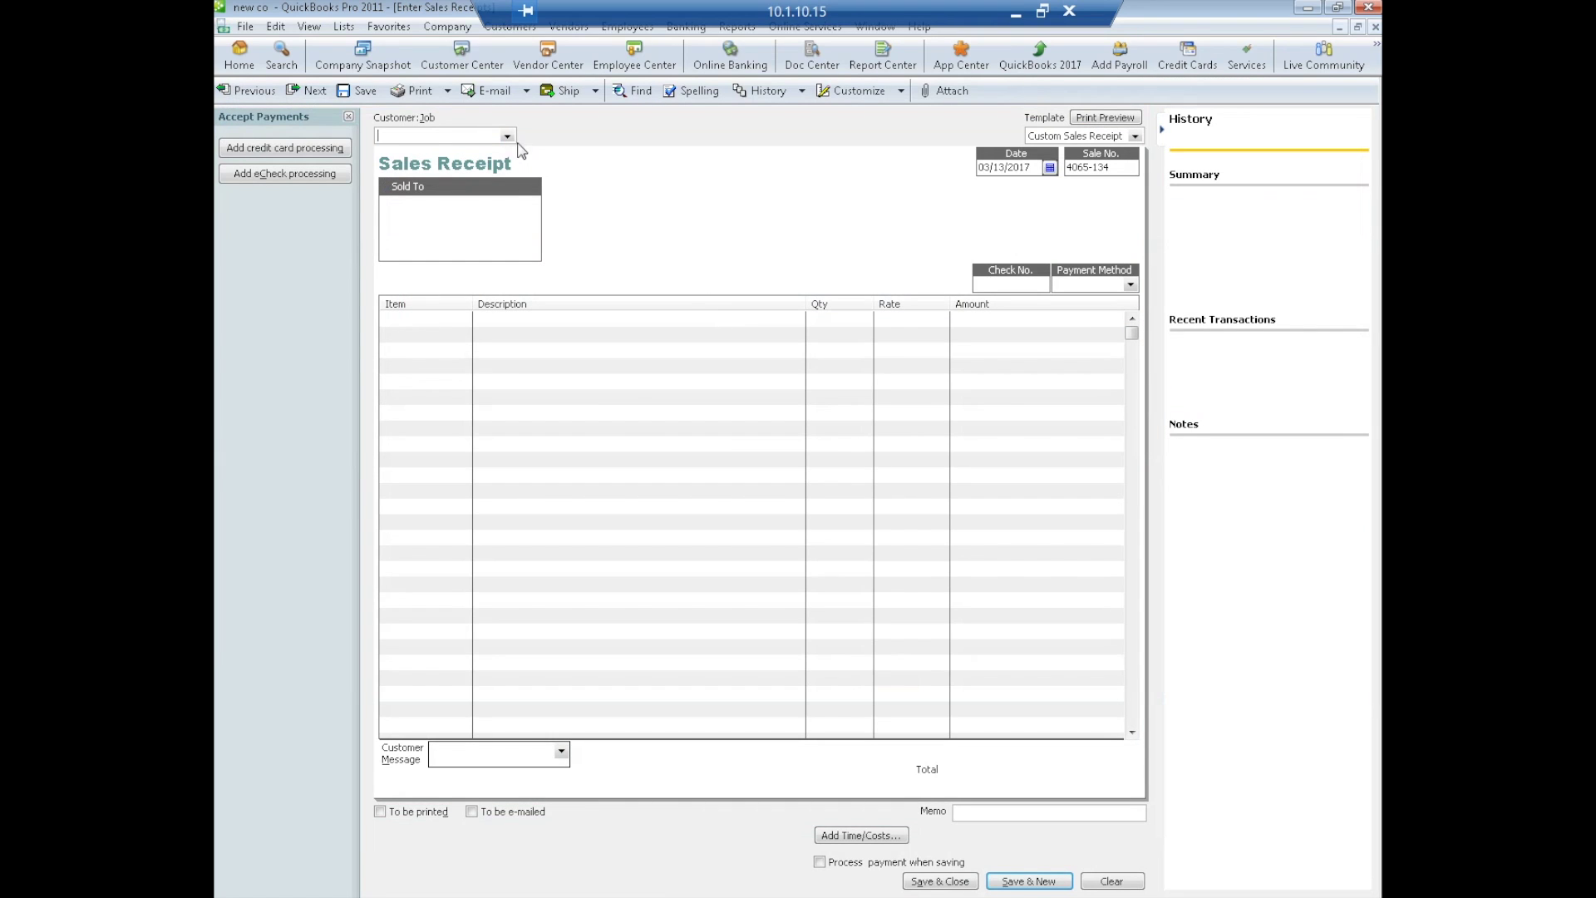
pyautogui.click(506, 136)
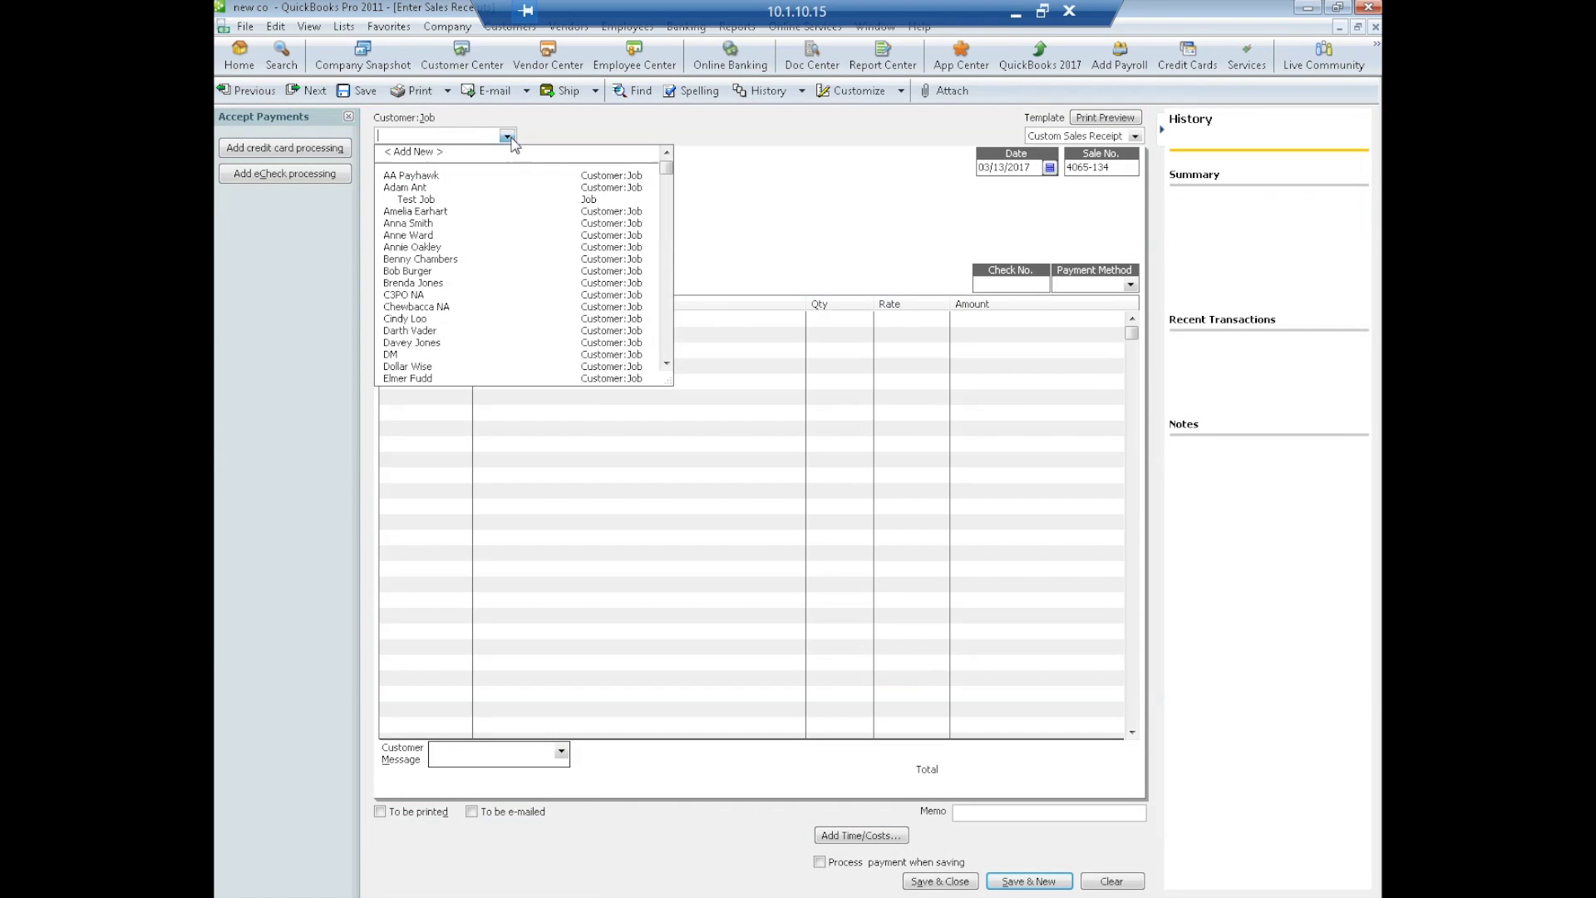
pyautogui.click(426, 225)
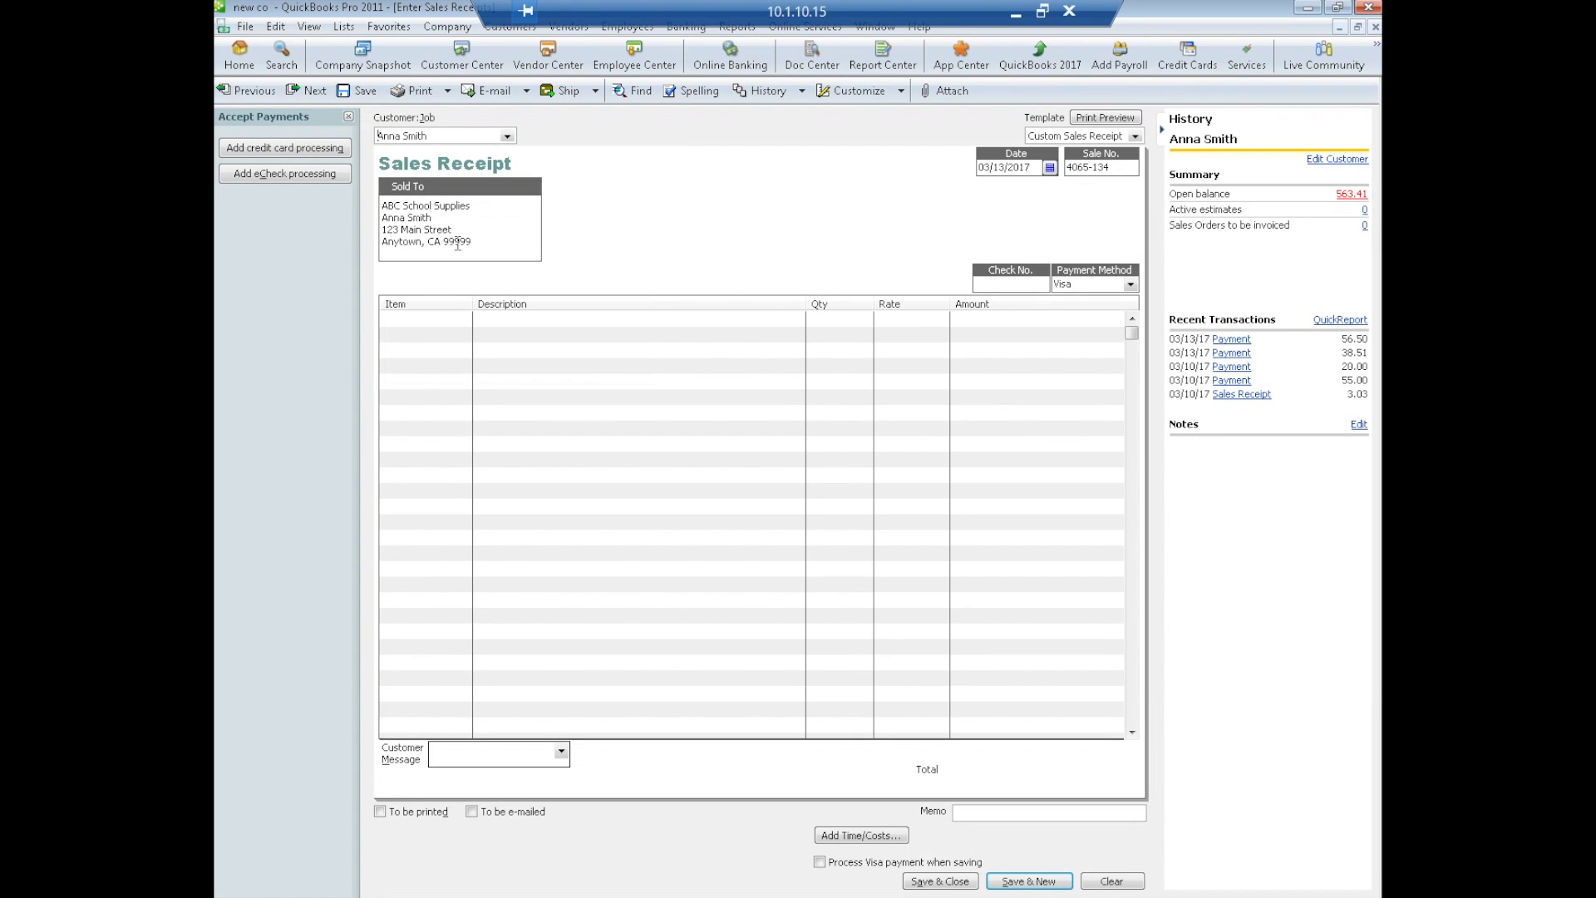
pyautogui.click(420, 327)
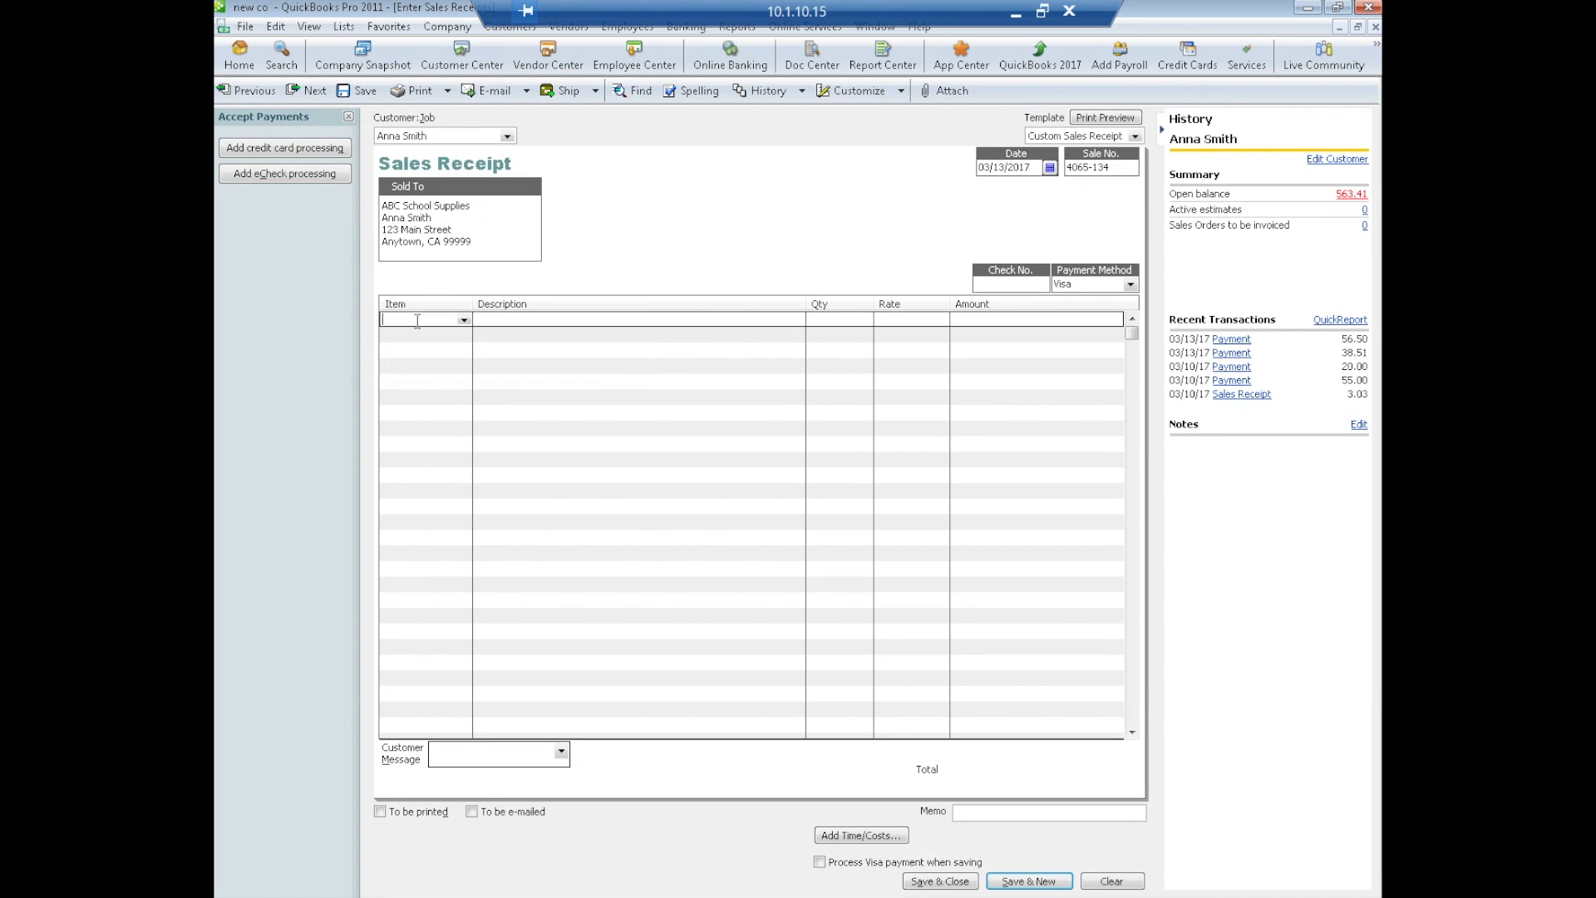
pyautogui.click(463, 320)
pyautogui.click(410, 357)
pyautogui.click(819, 320)
pyautogui.write('14')
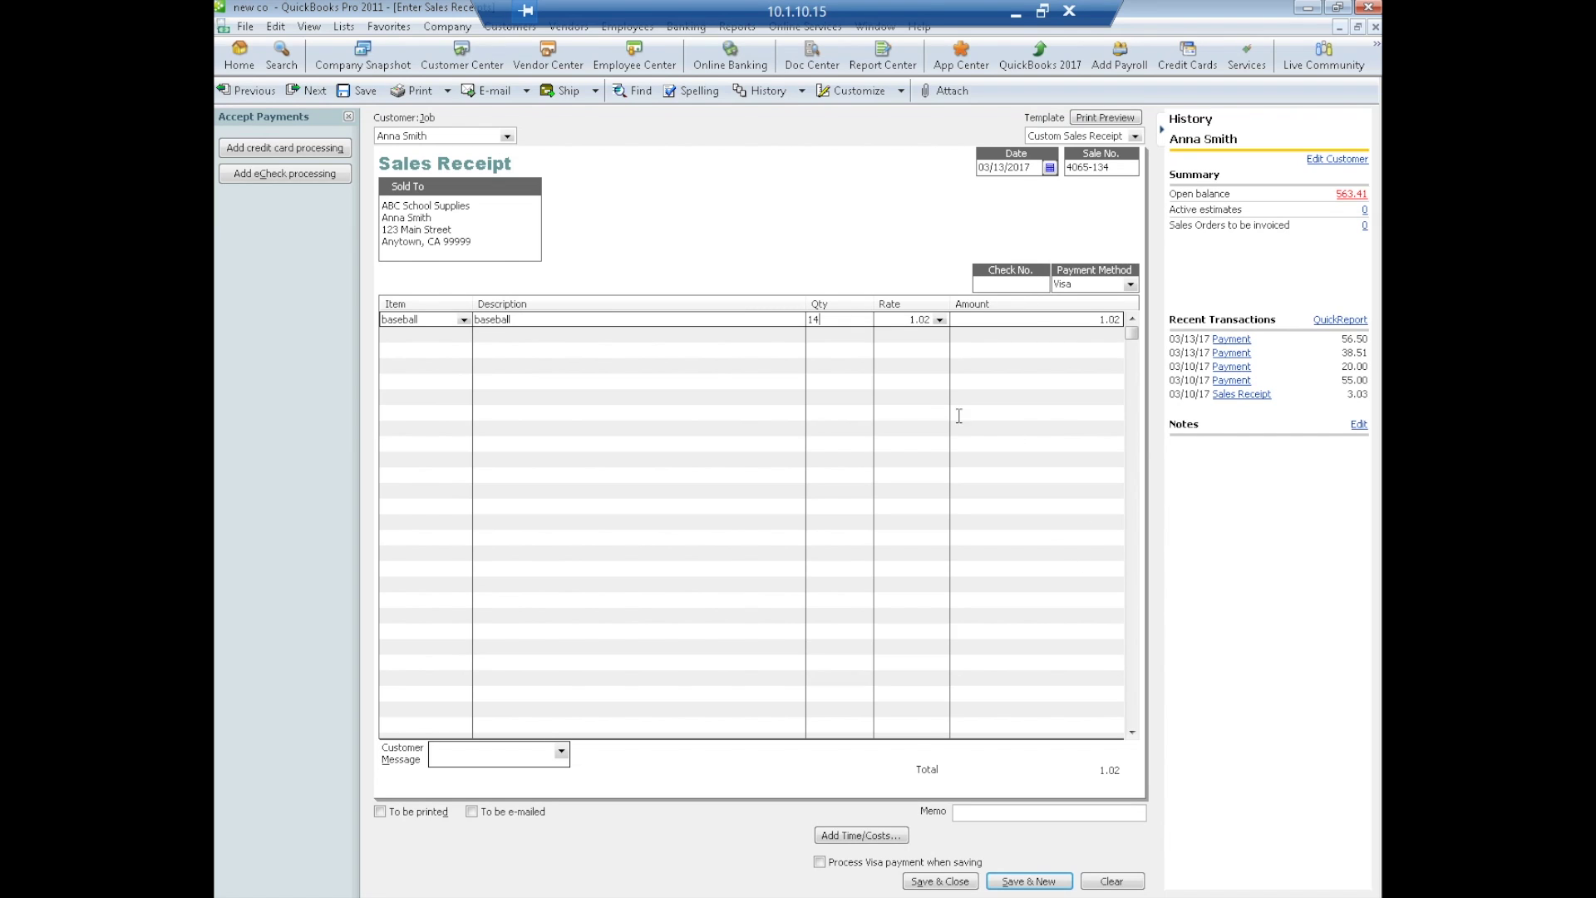
pyautogui.click(841, 366)
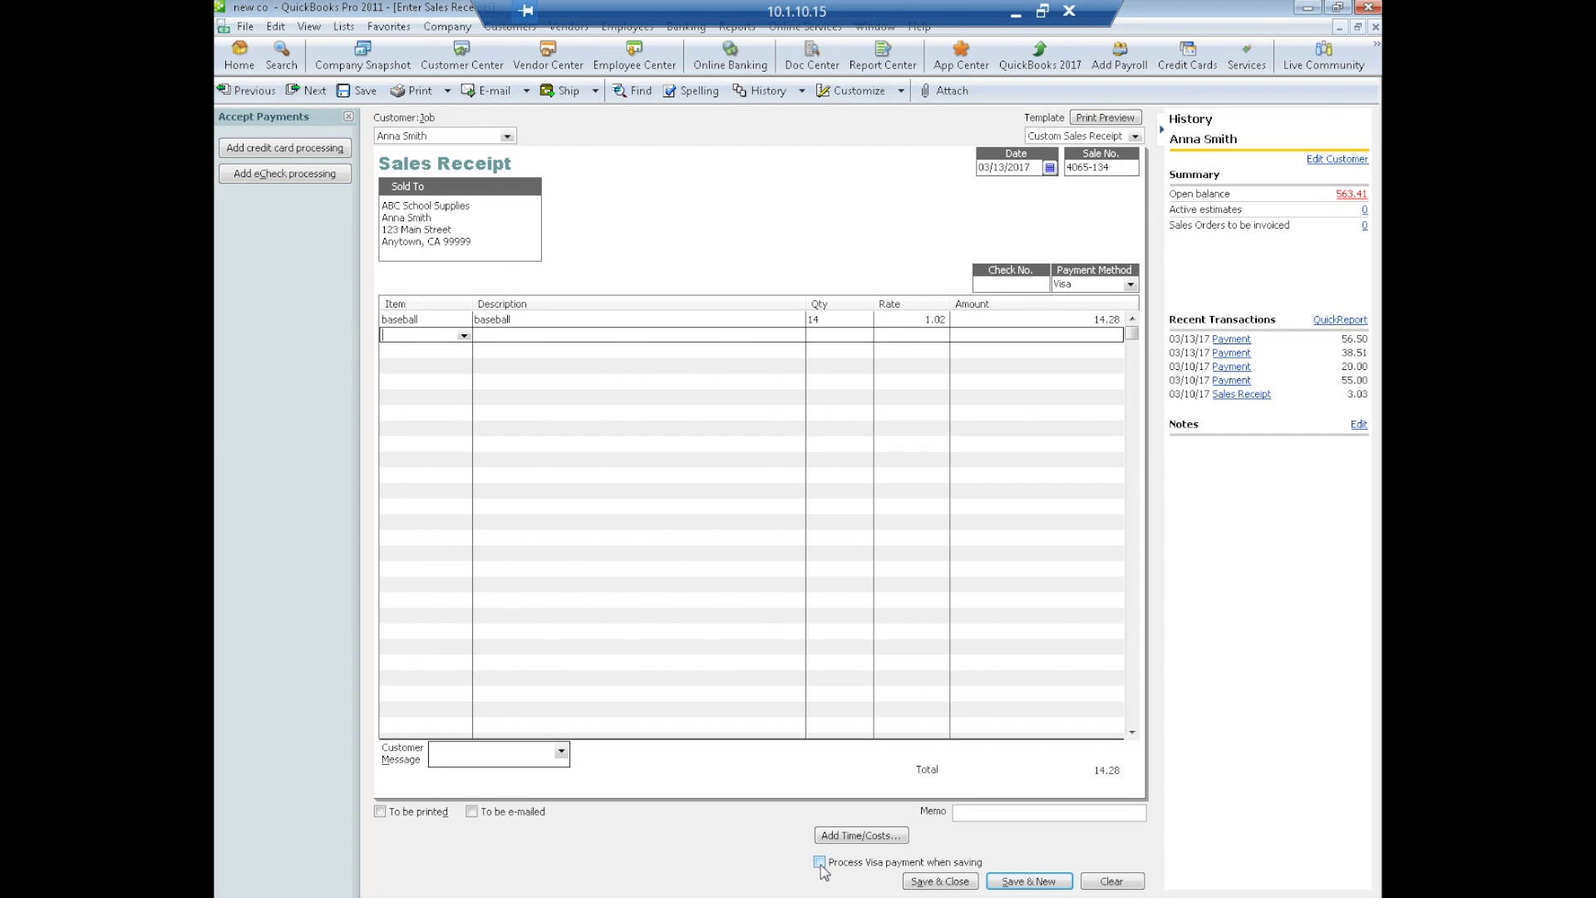
pyautogui.click(938, 883)
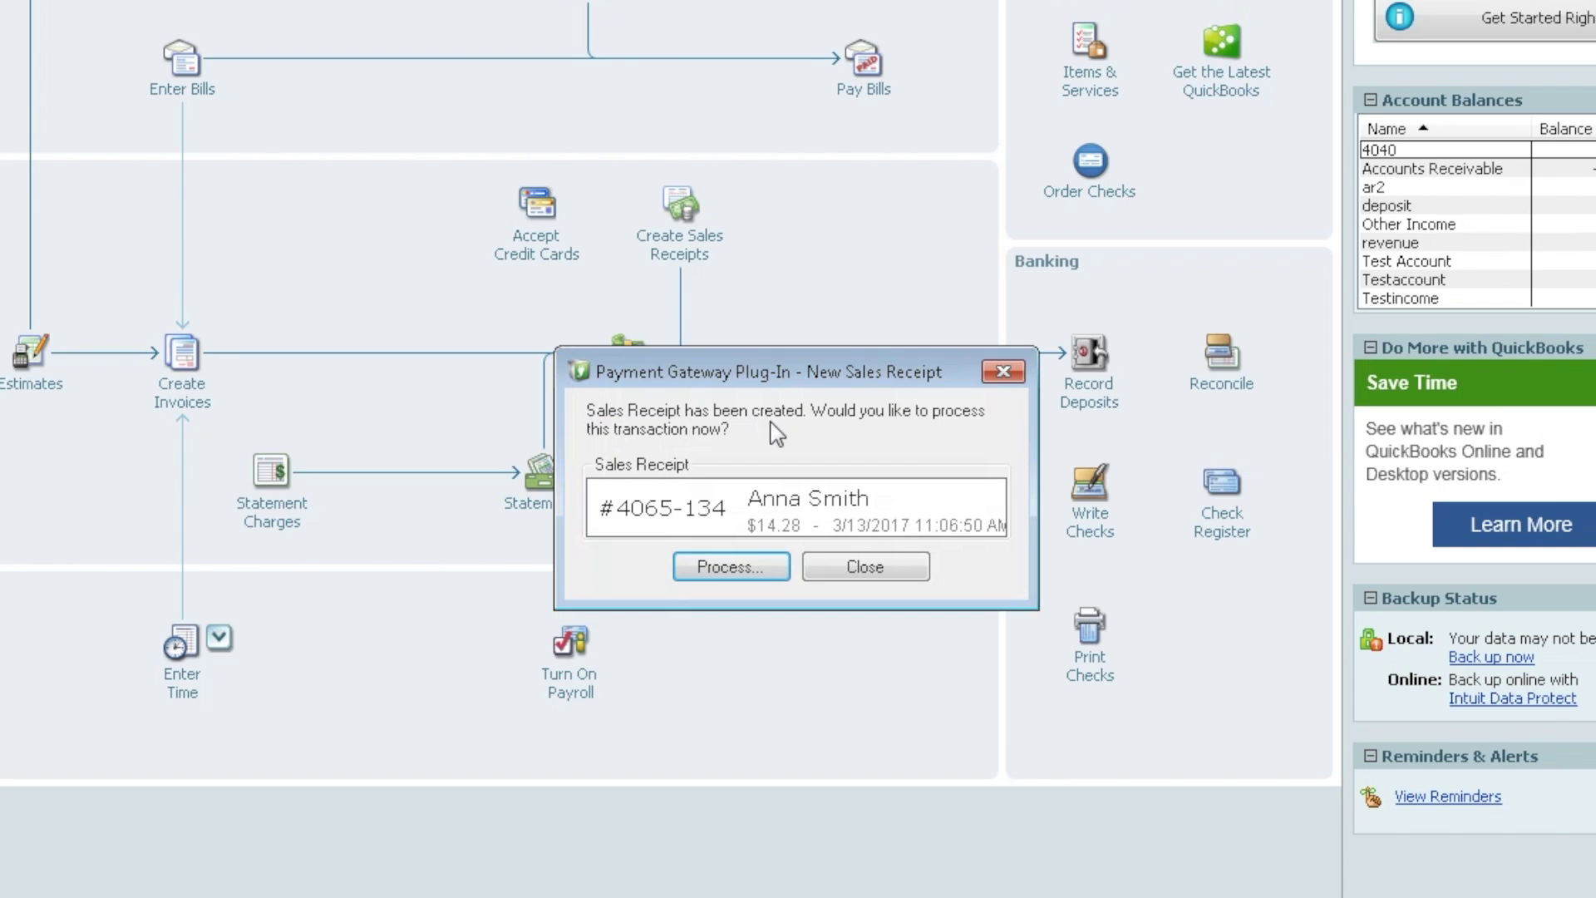
# - Charge the $14.28 receipt to the card on file, then save and close the sales receipt
pyautogui.click(702, 568)
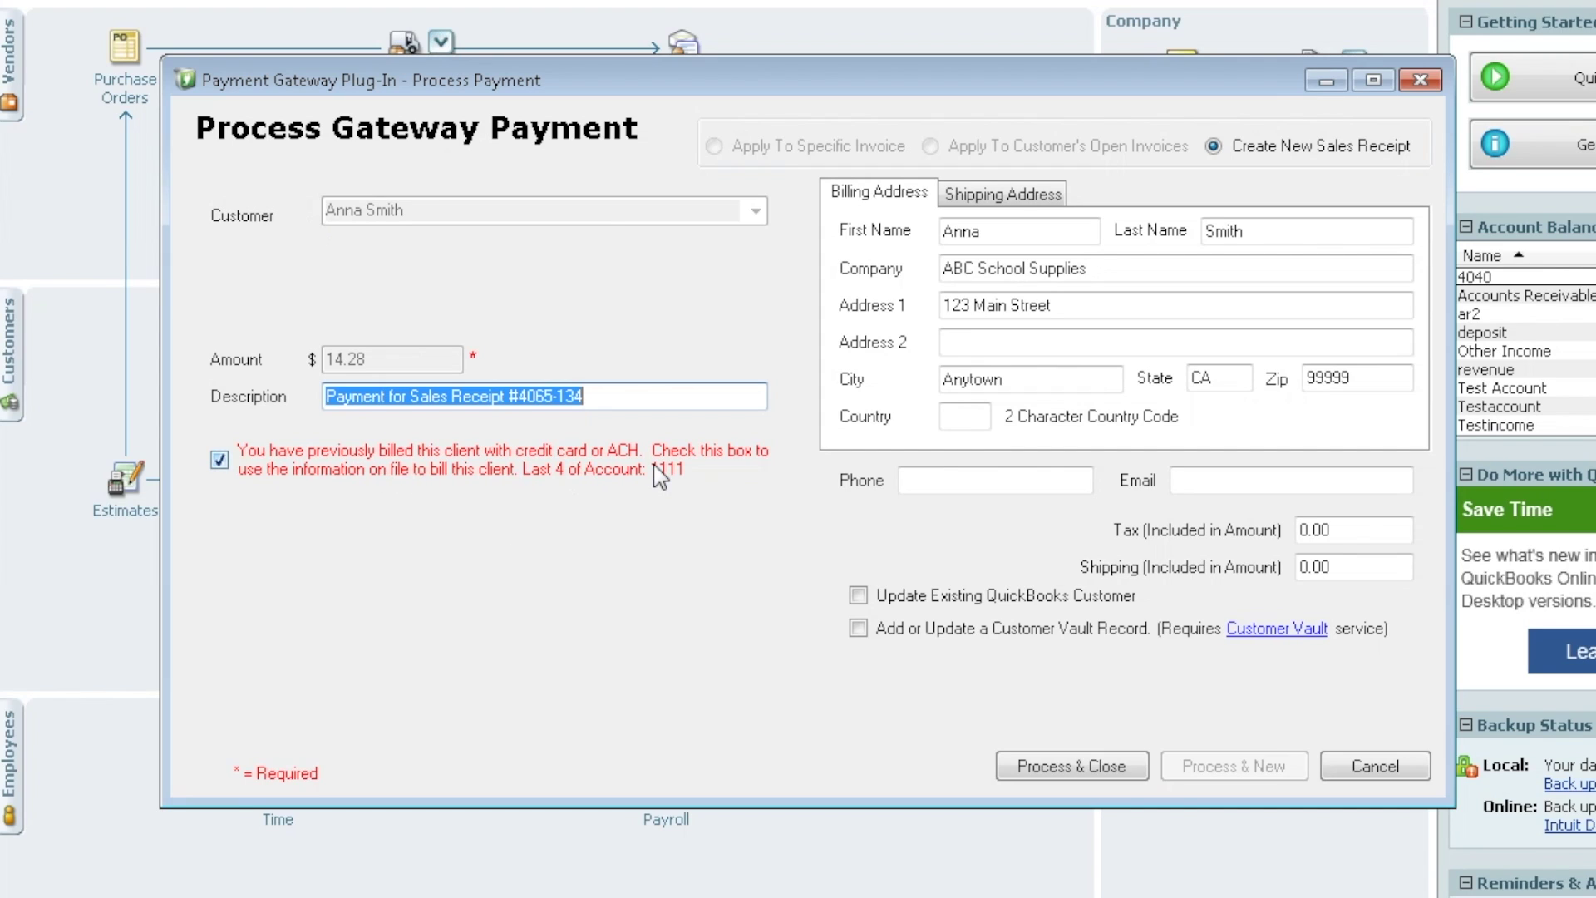
pyautogui.click(220, 461)
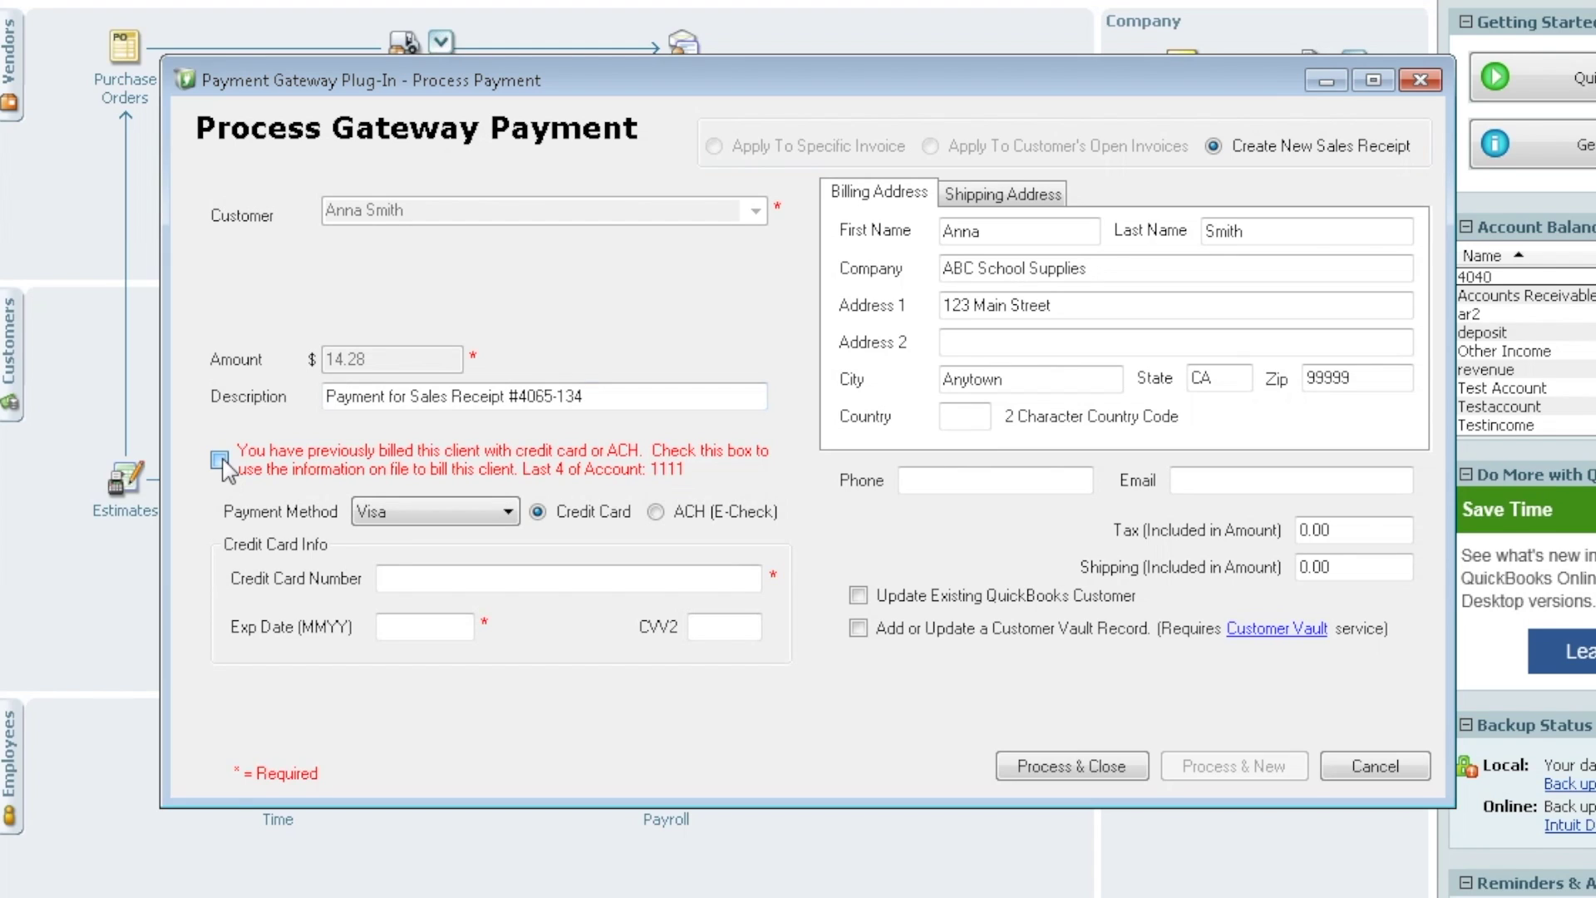
pyautogui.click(220, 459)
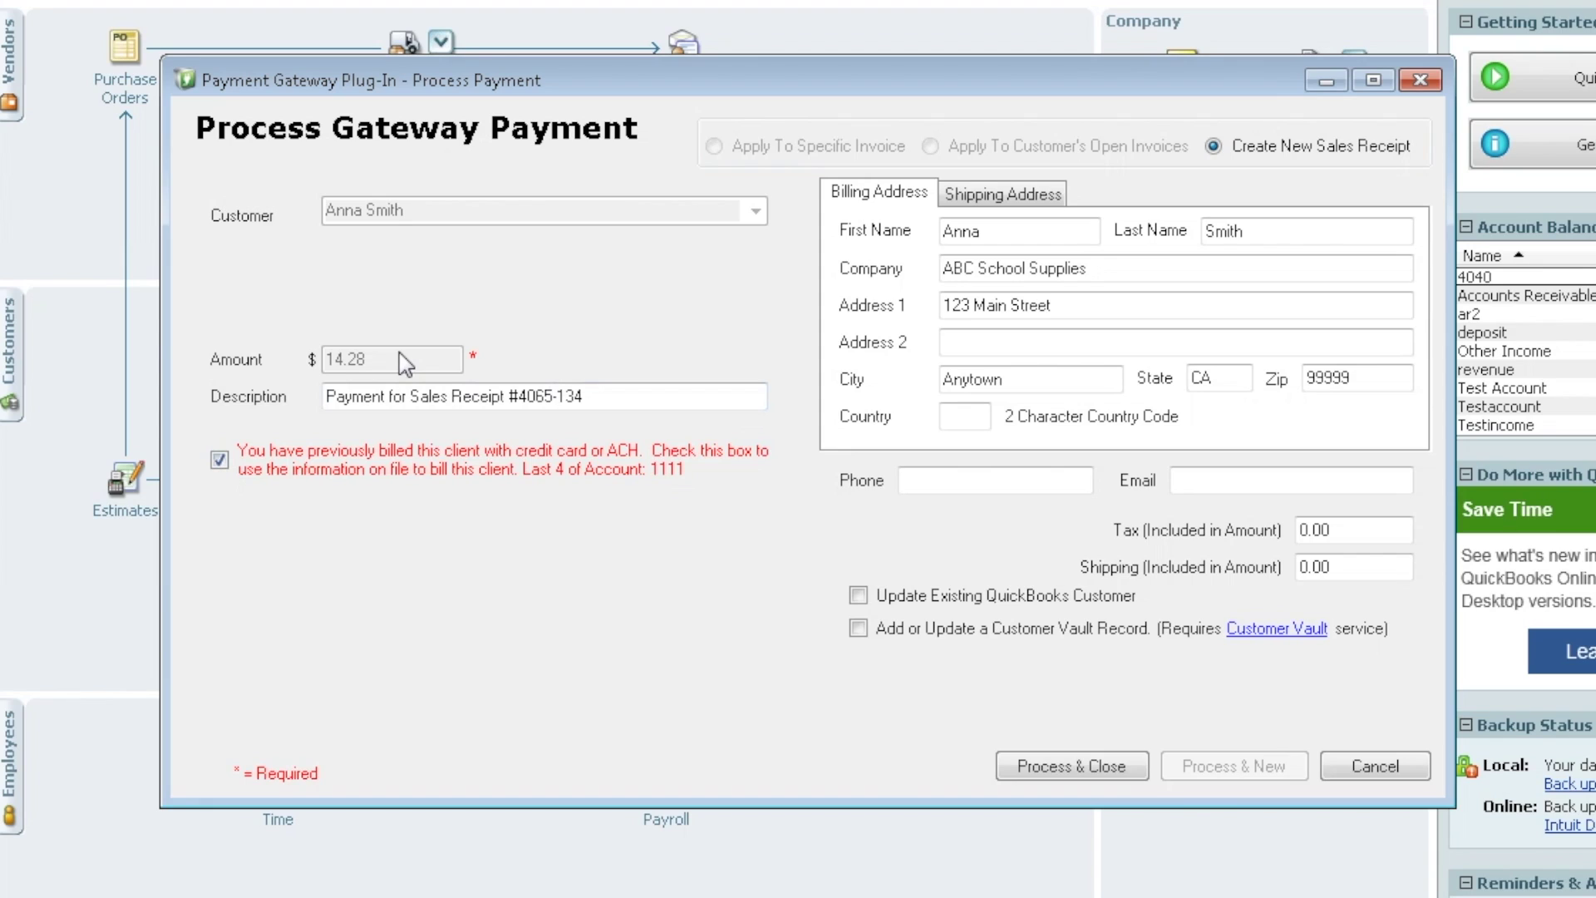
pyautogui.click(1079, 765)
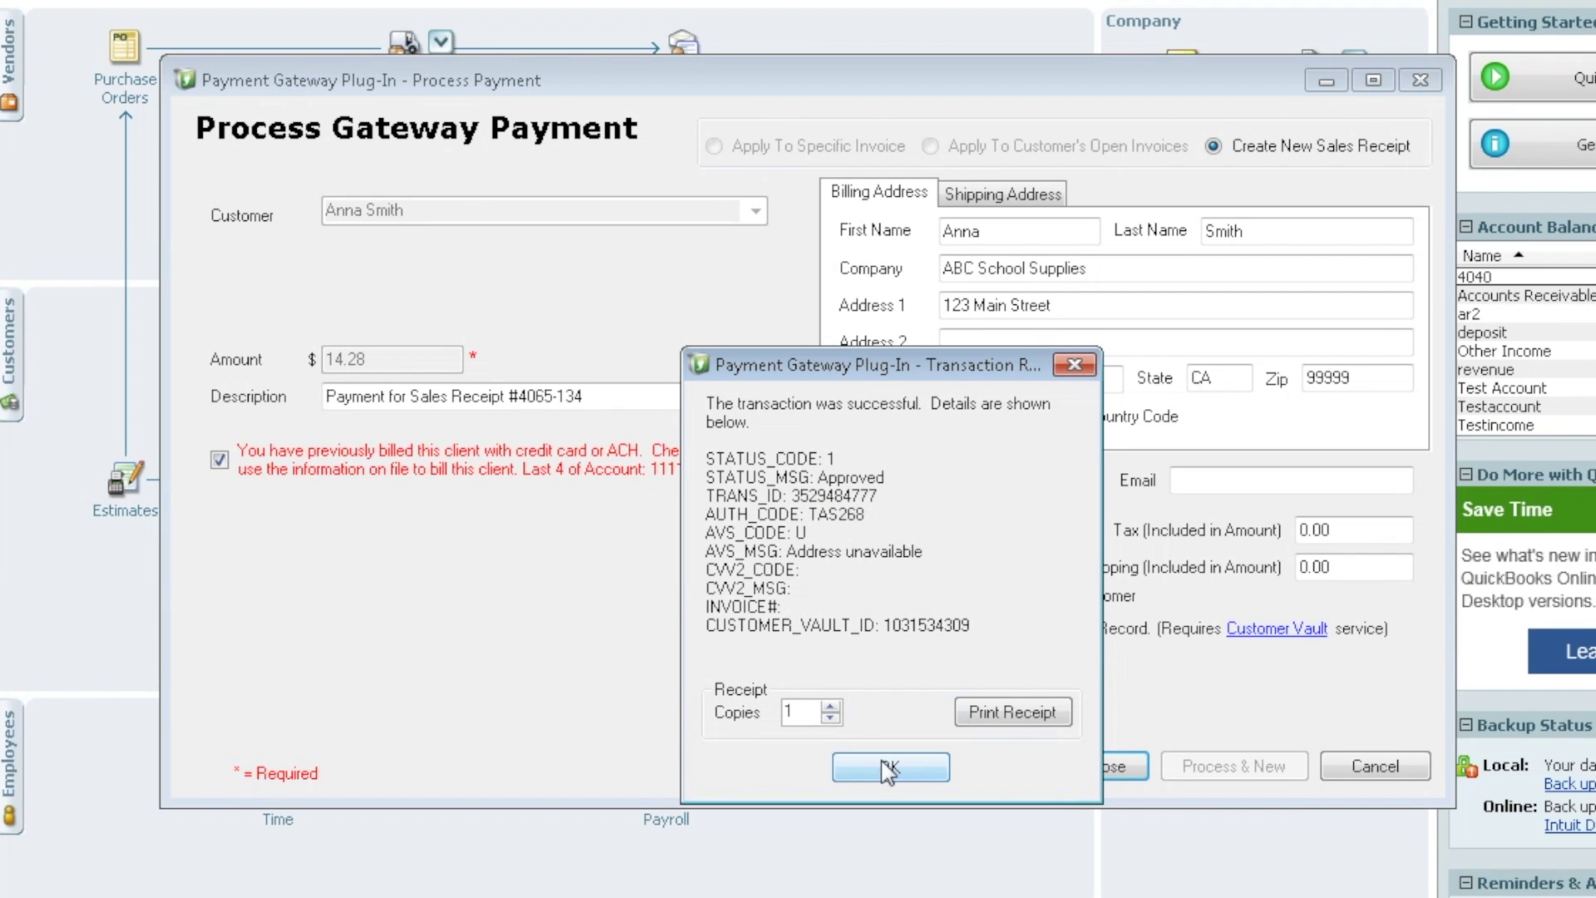
pyautogui.click(907, 758)
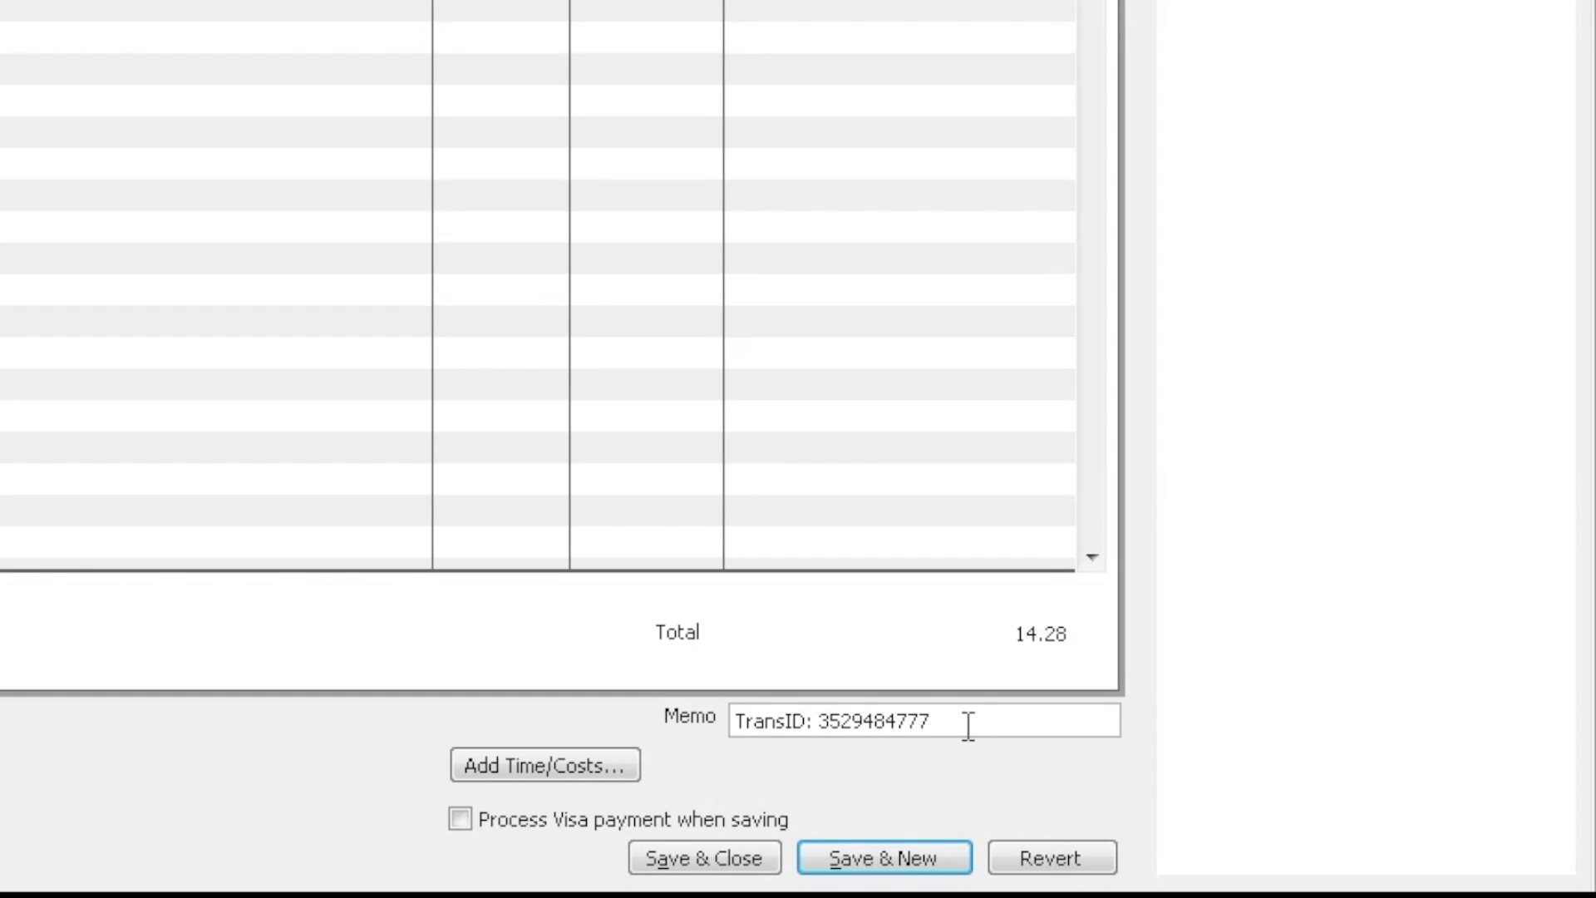
pyautogui.click(715, 852)
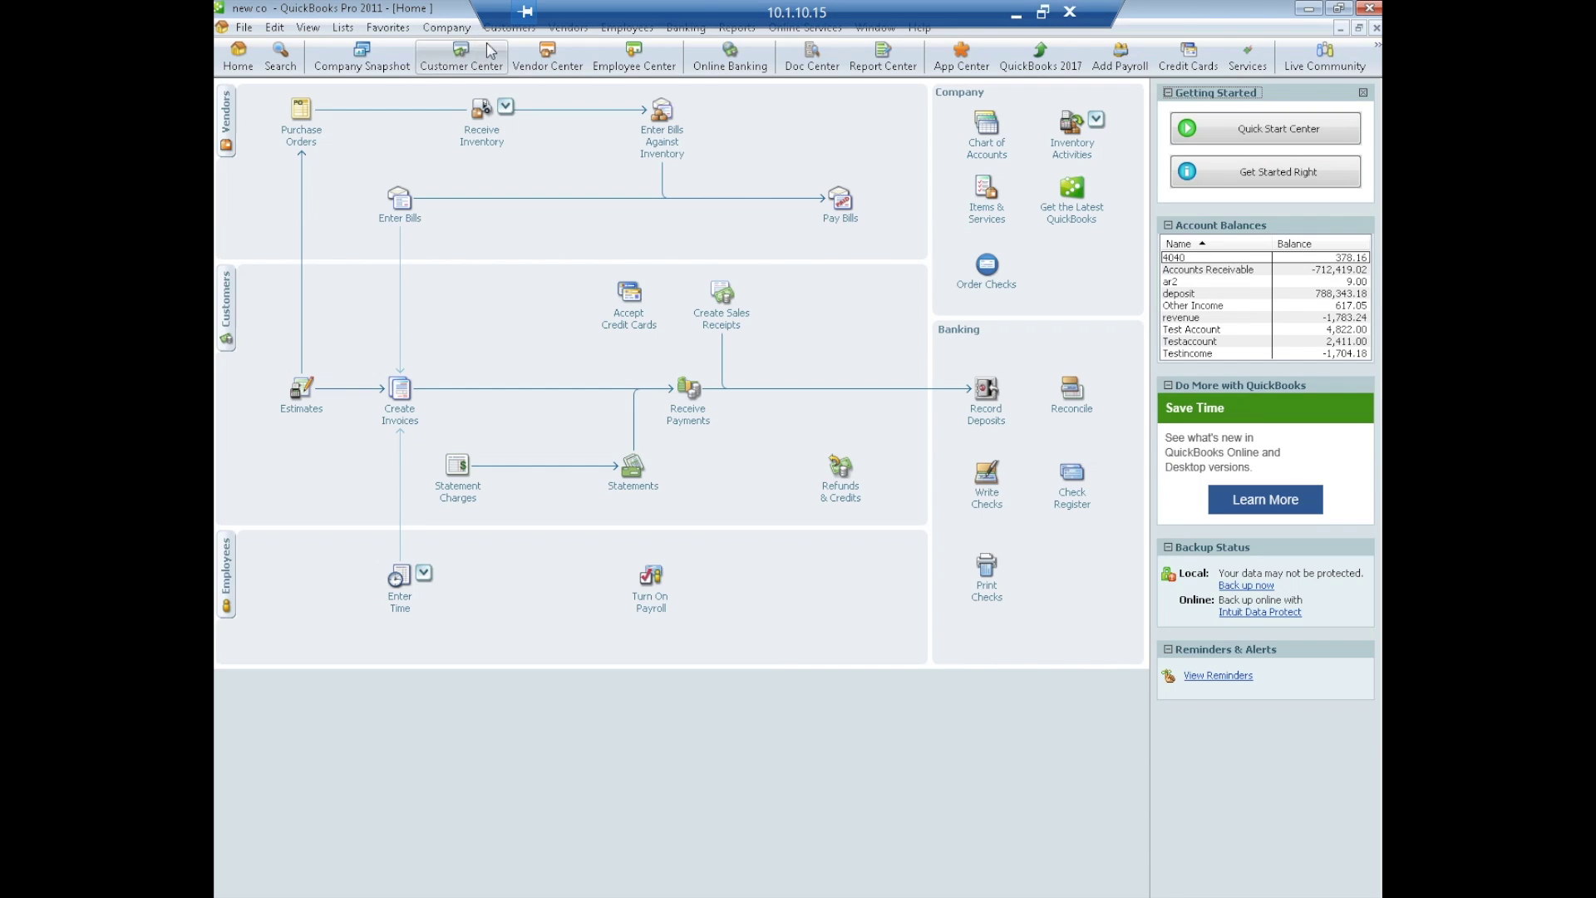
# - Launch Gateway Sync from the Customers > Payment Gateway Plug-In menu
pyautogui.click(507, 29)
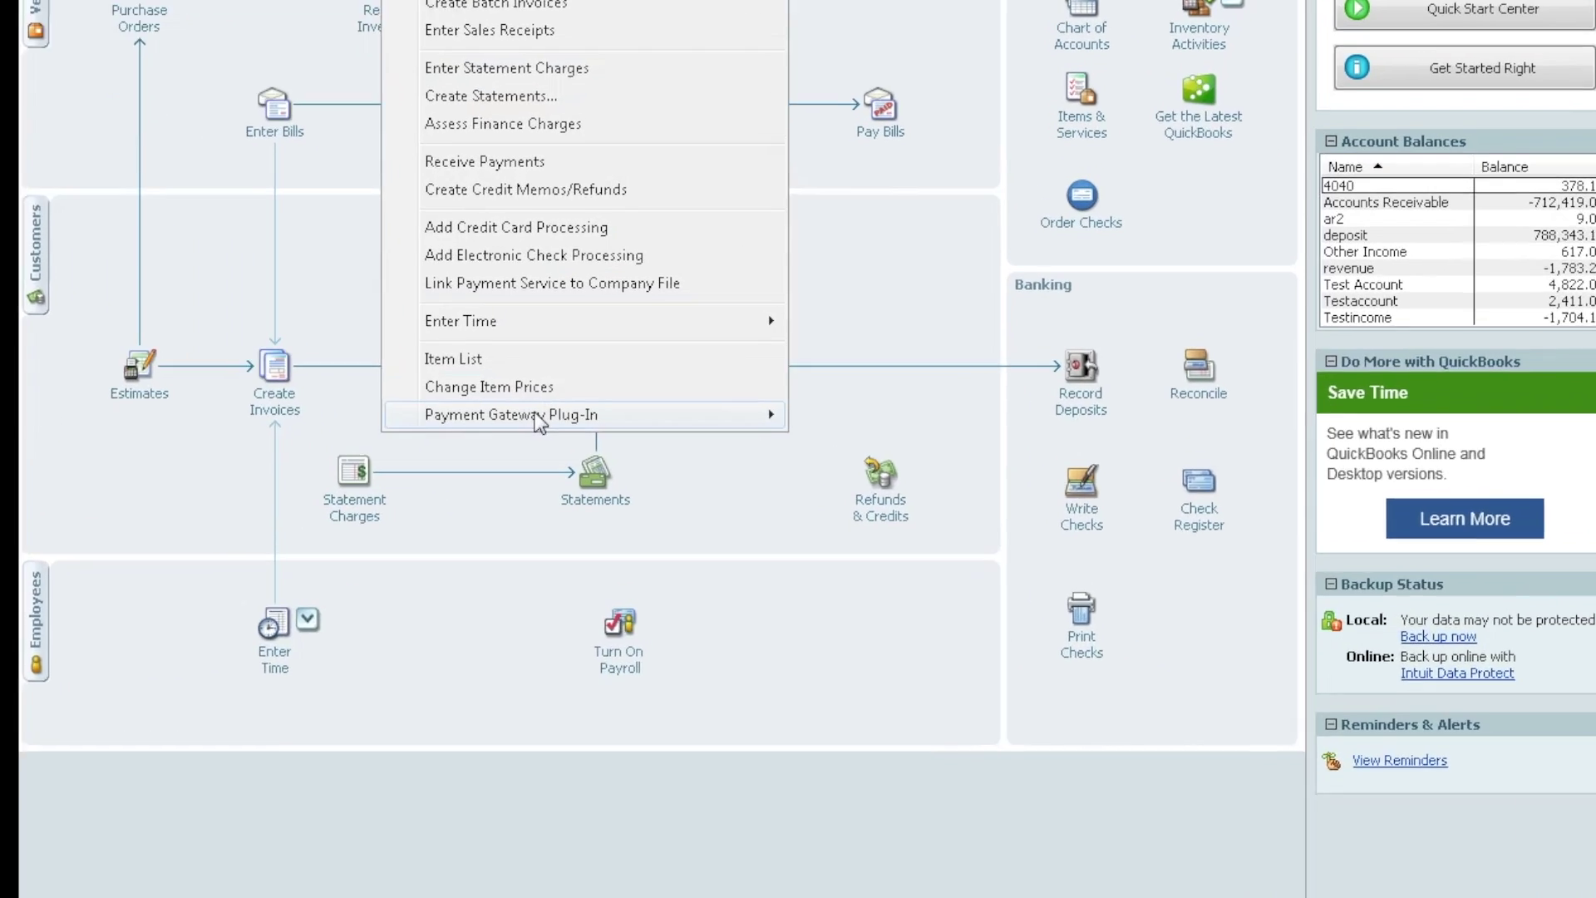
pyautogui.moveTo(739, 420)
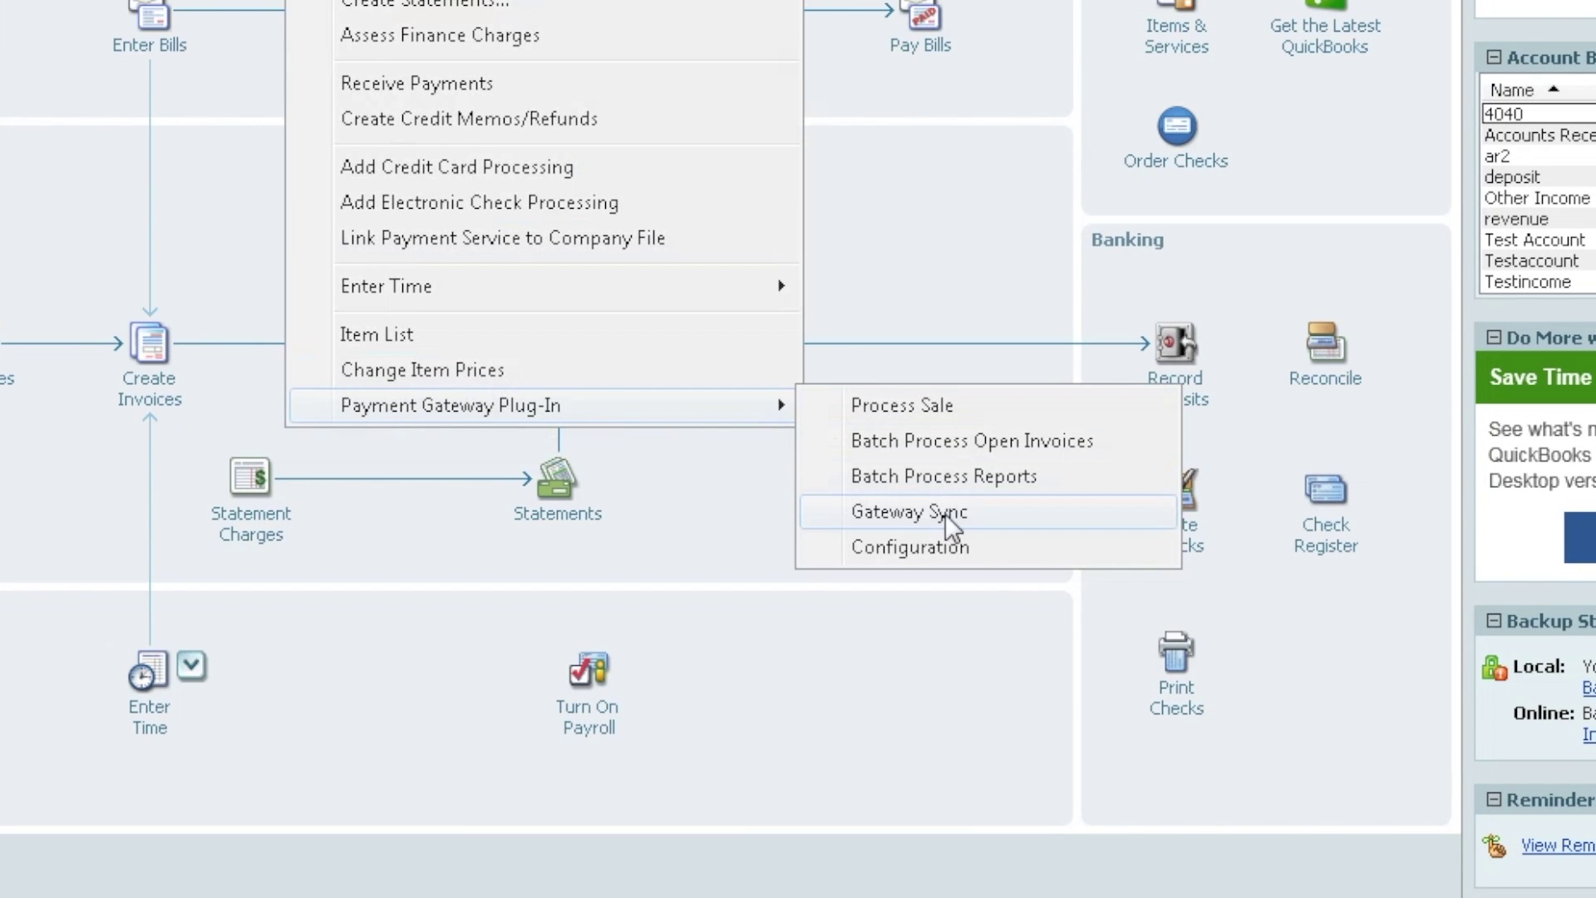
pyautogui.click(900, 502)
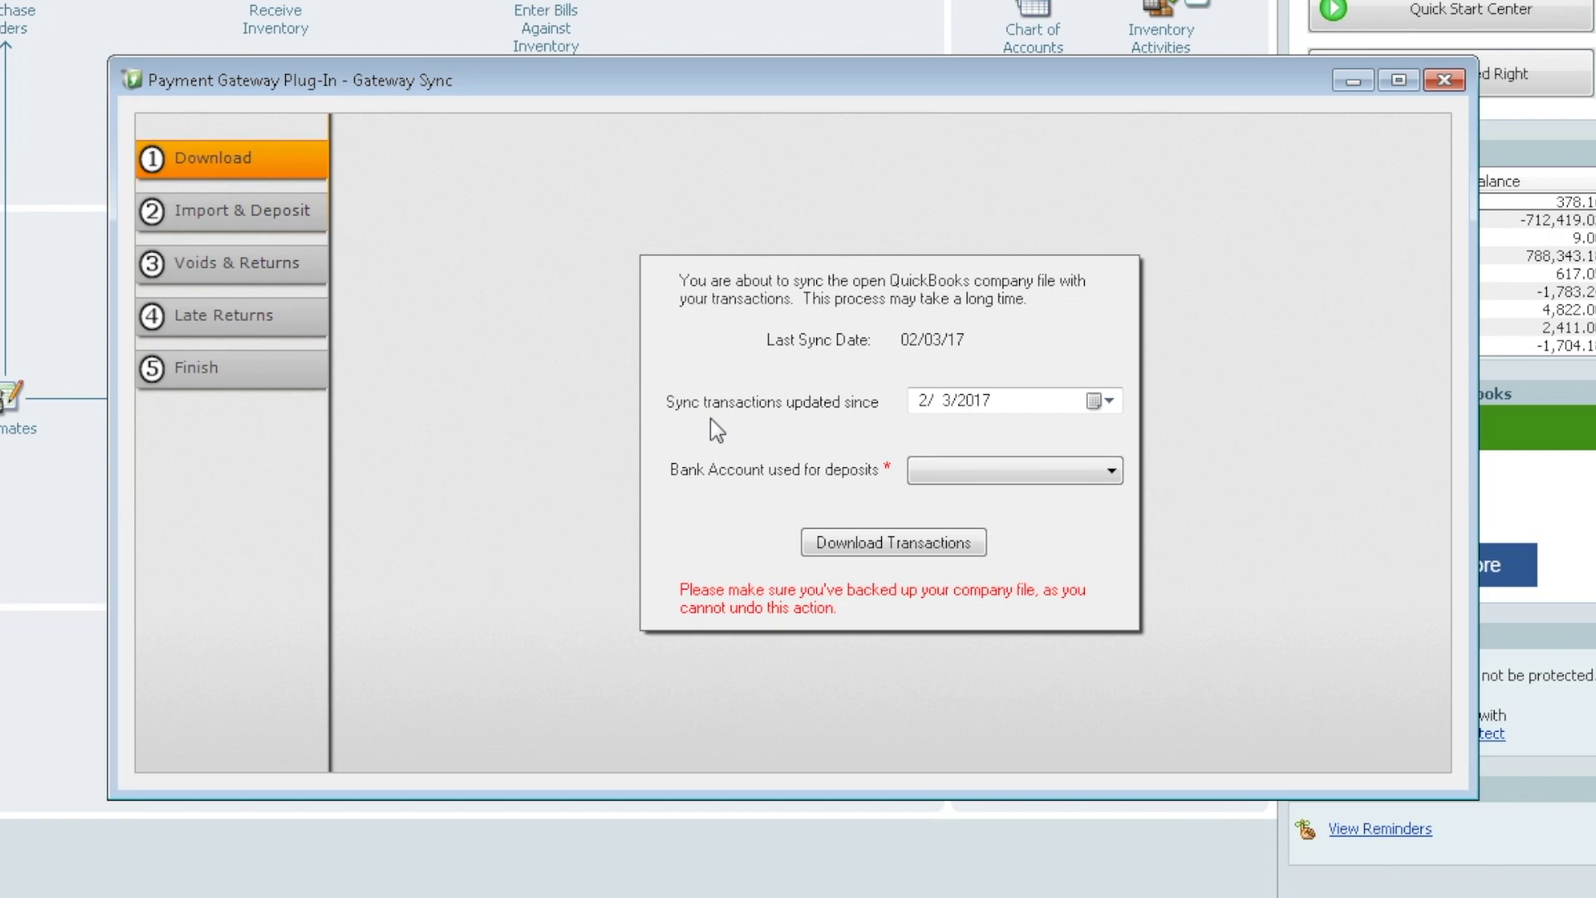
# - Set the sync start date to 3/10/2017, choose the 'deposit' bank account, and download transactions
pyautogui.click(1106, 402)
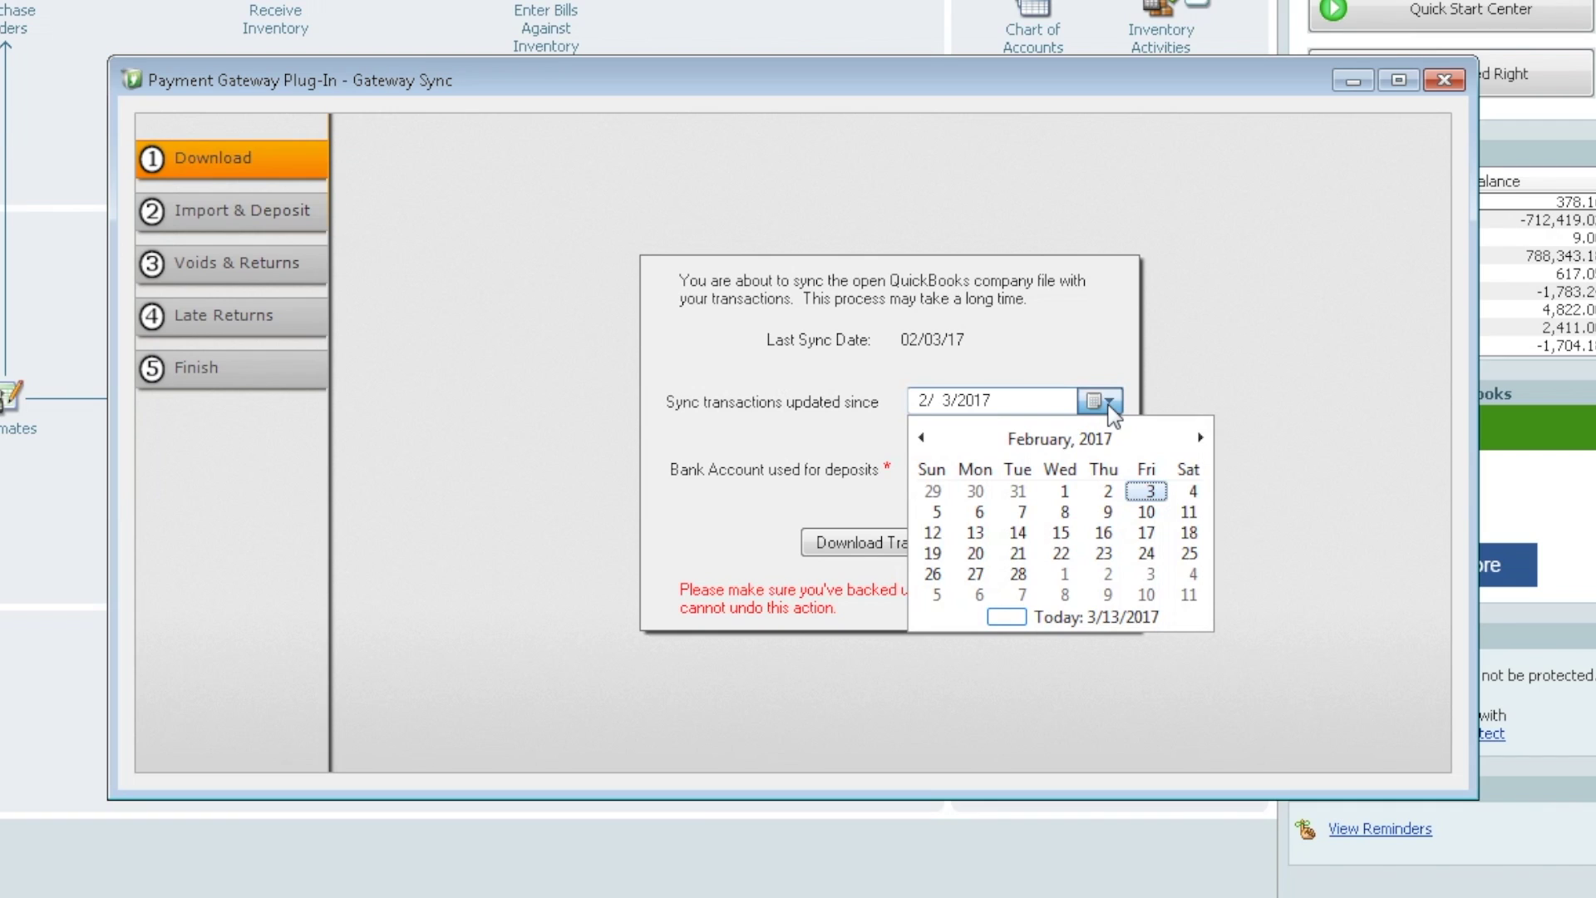
pyautogui.click(1200, 437)
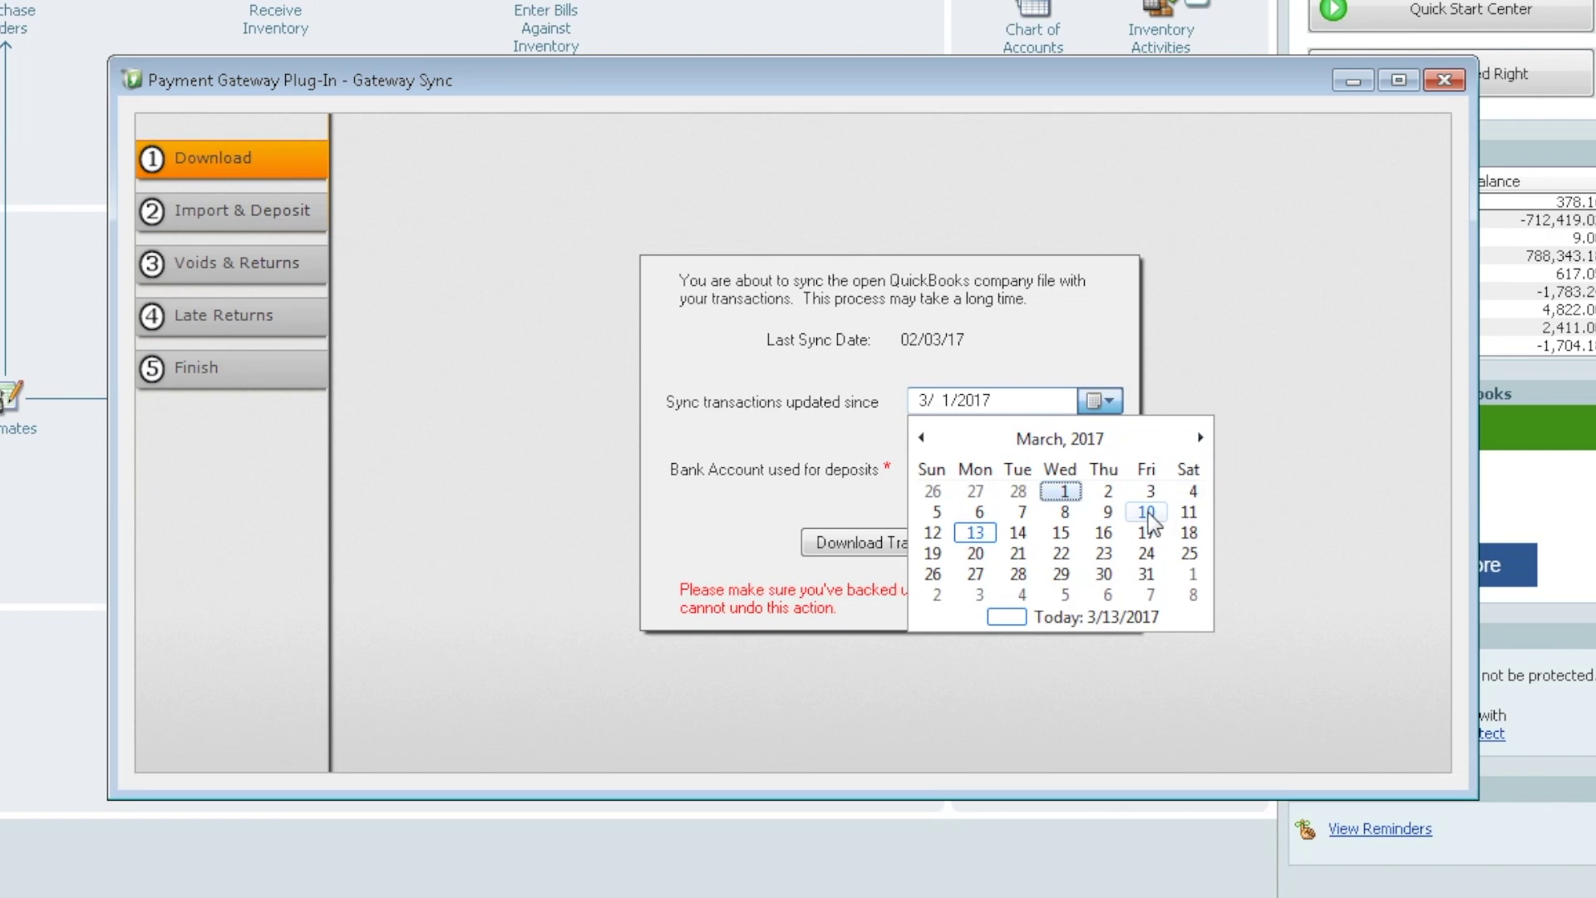
pyautogui.click(1147, 512)
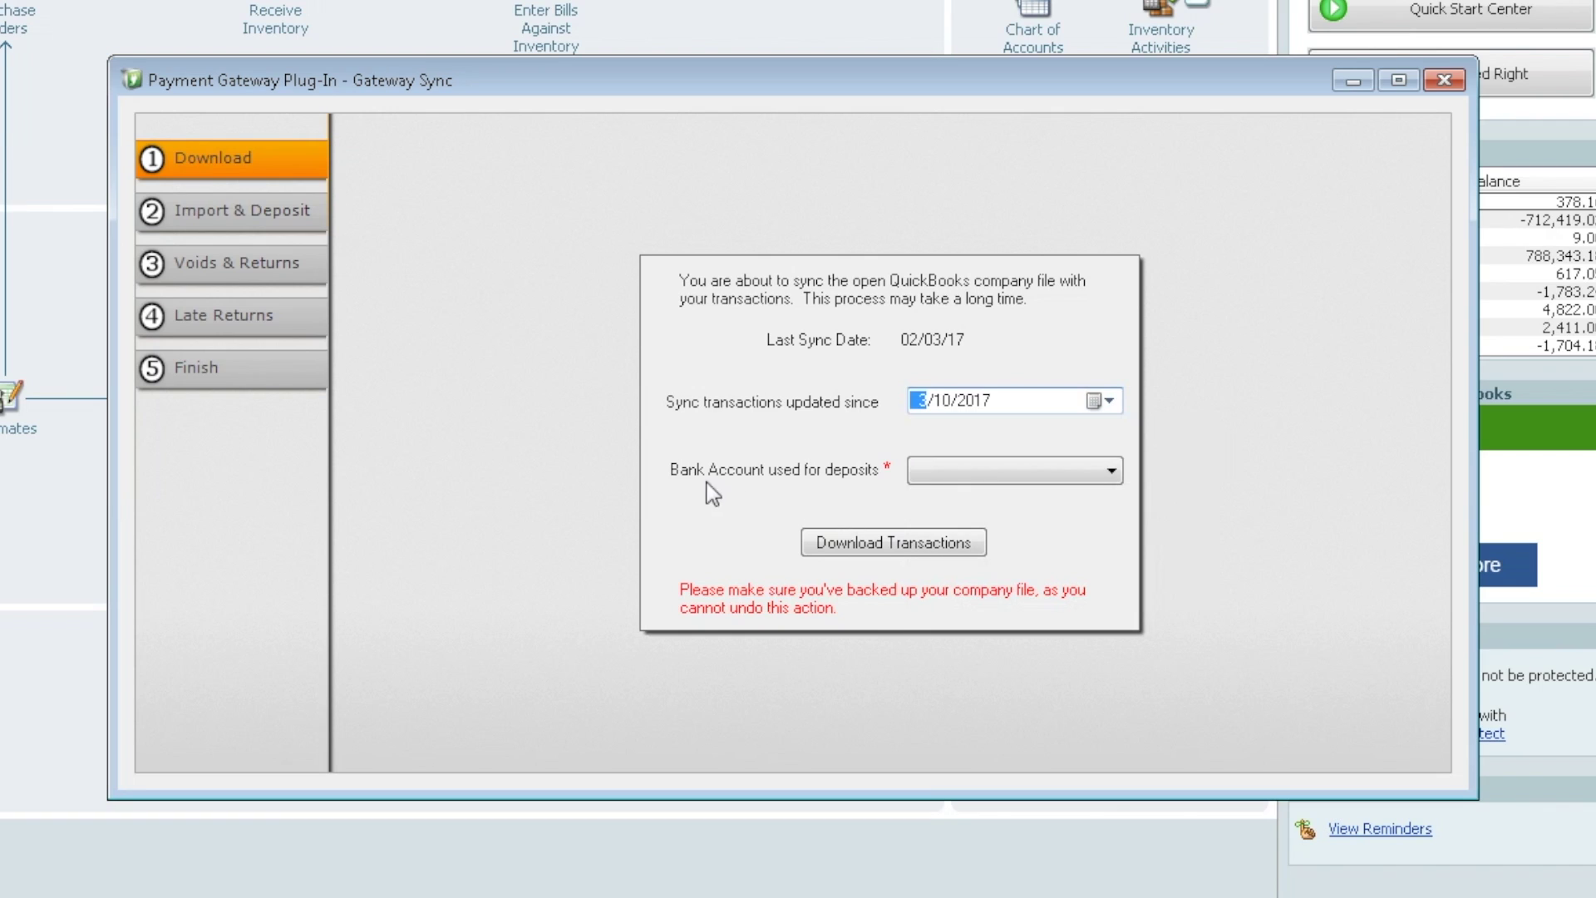
pyautogui.click(1112, 471)
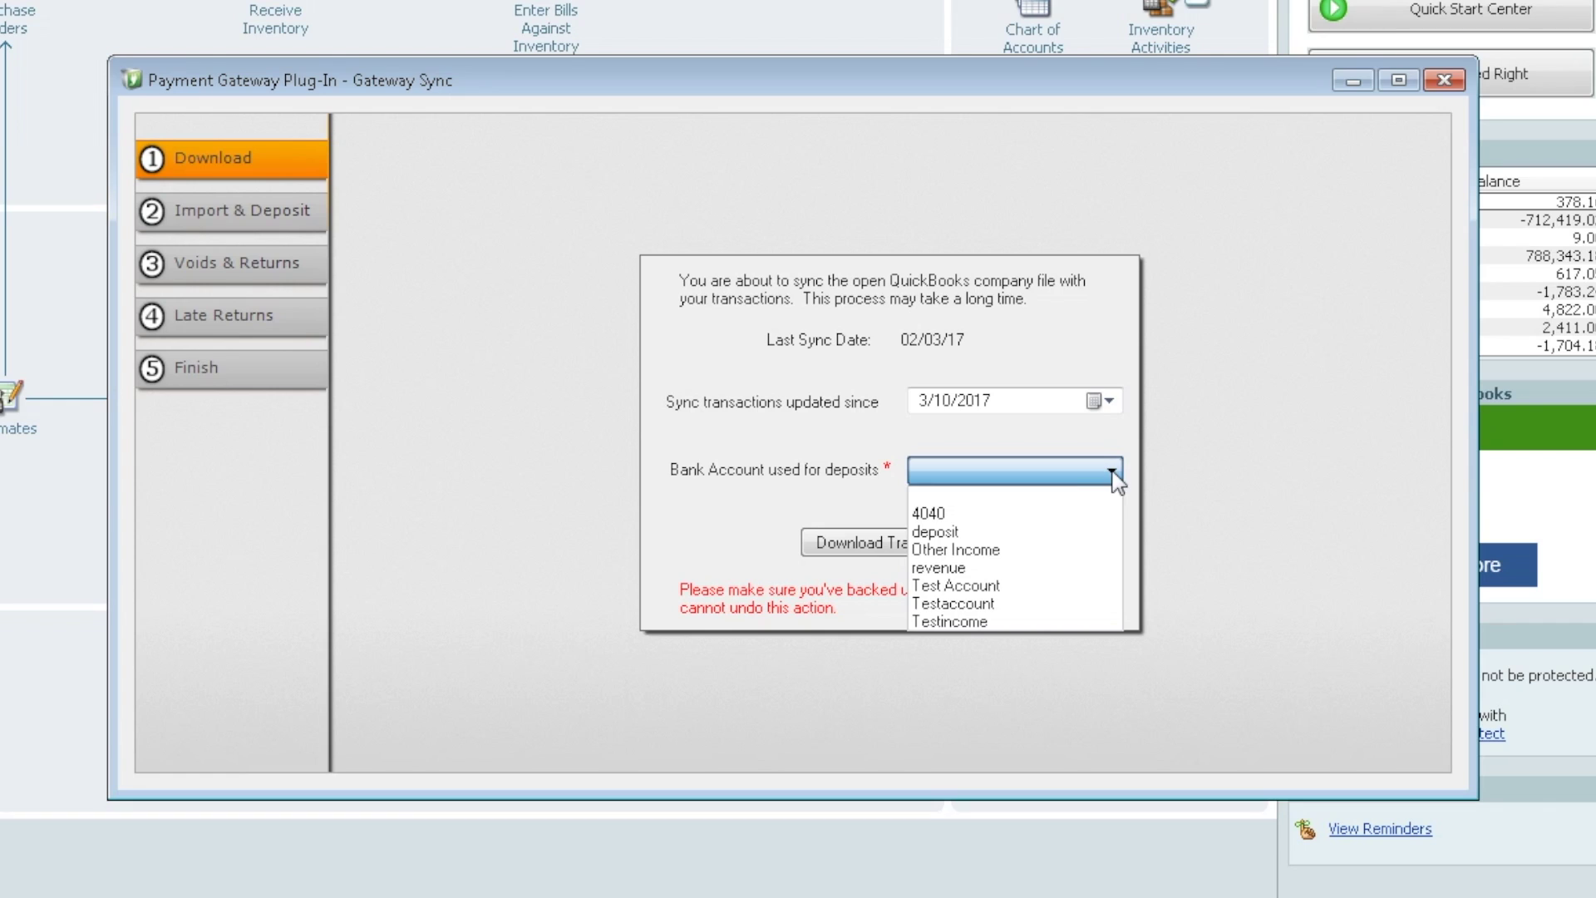
pyautogui.click(936, 532)
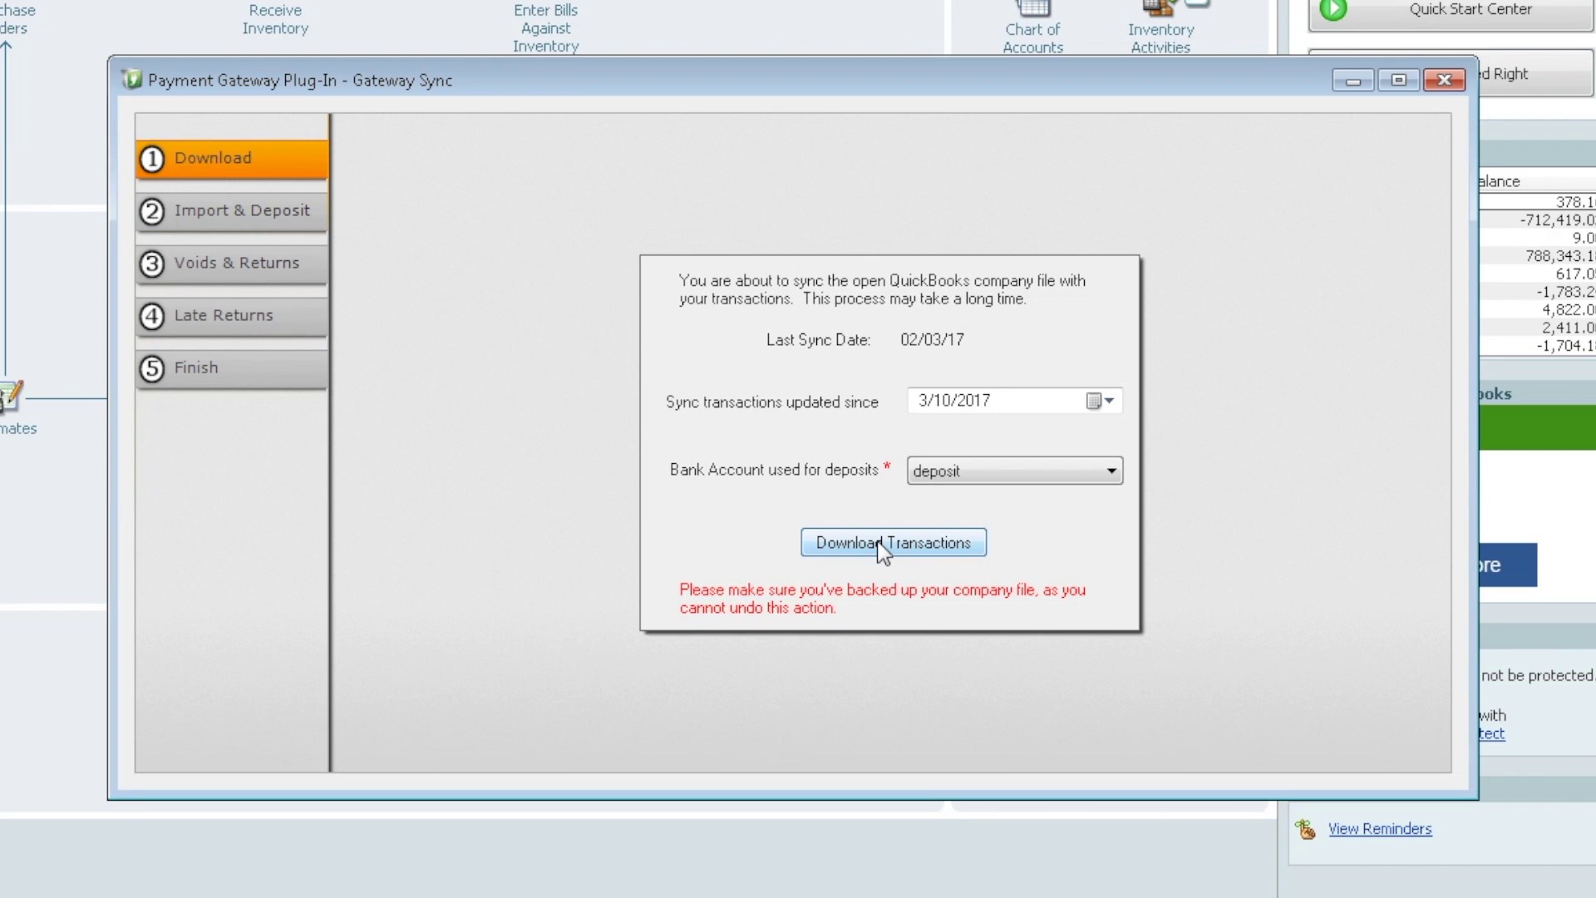
pyautogui.click(878, 541)
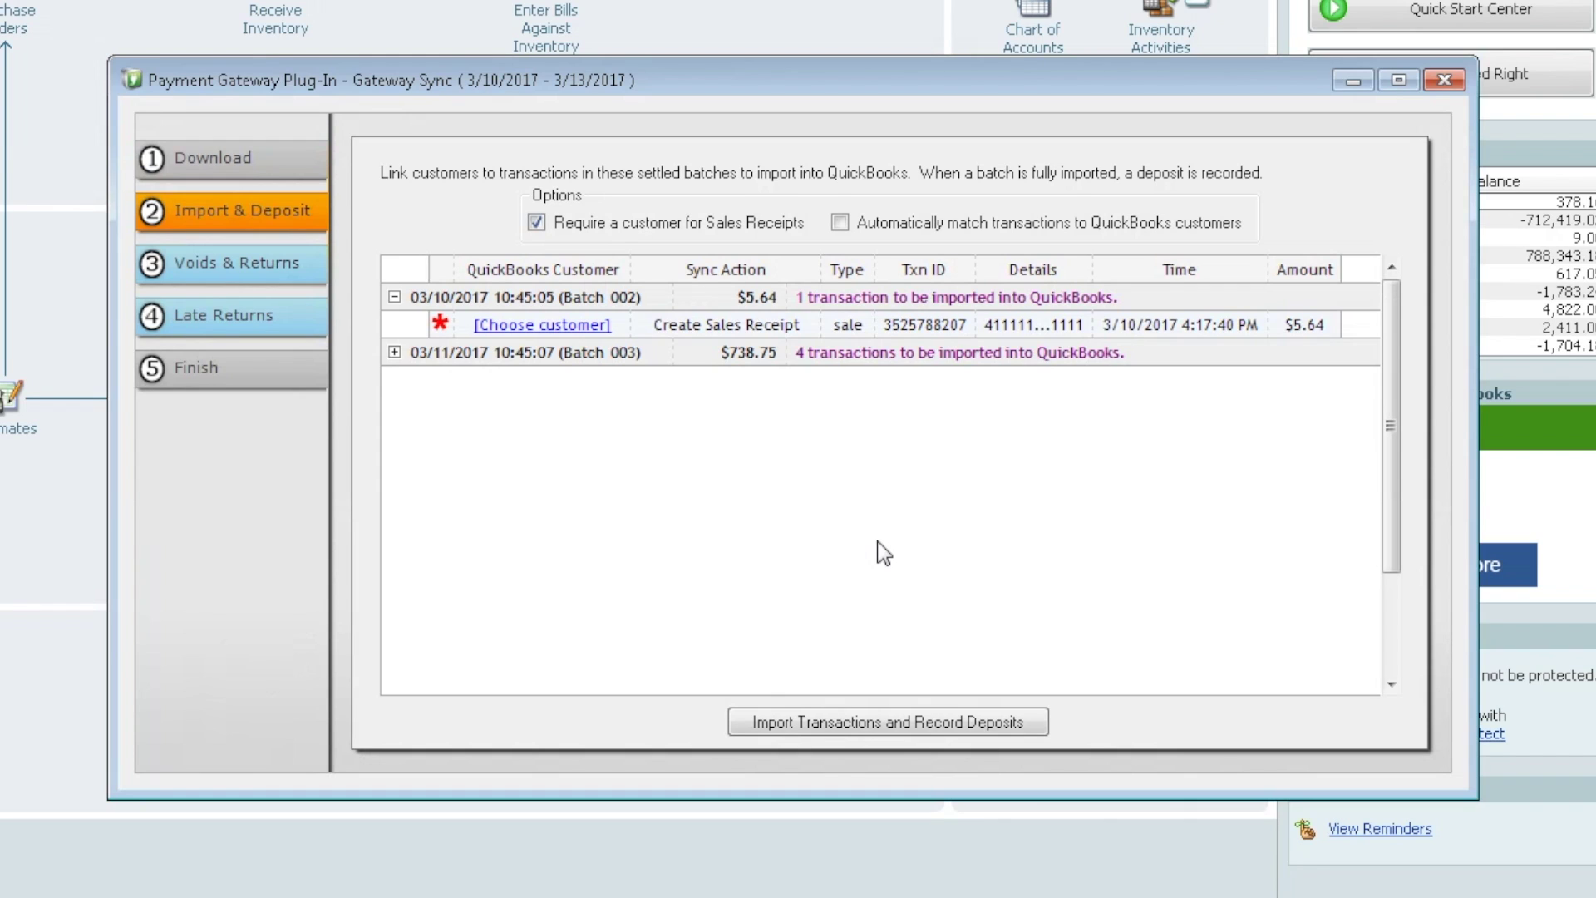
# - Expand Batch 003 to list its seven settled transactions for review
pyautogui.click(395, 352)
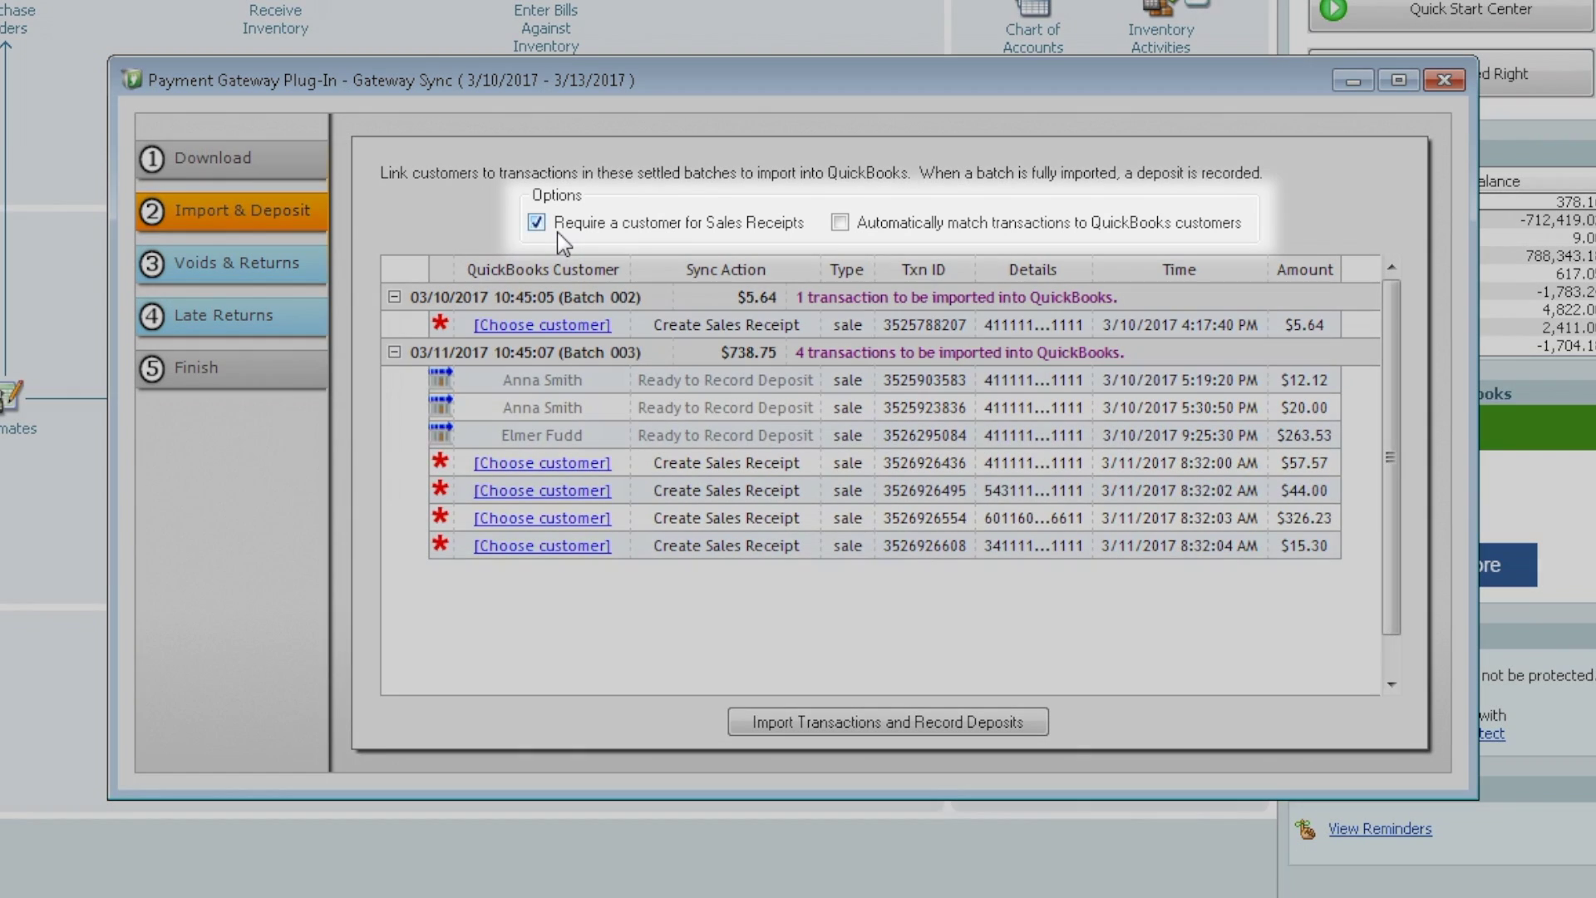
pyautogui.moveTo(549, 222)
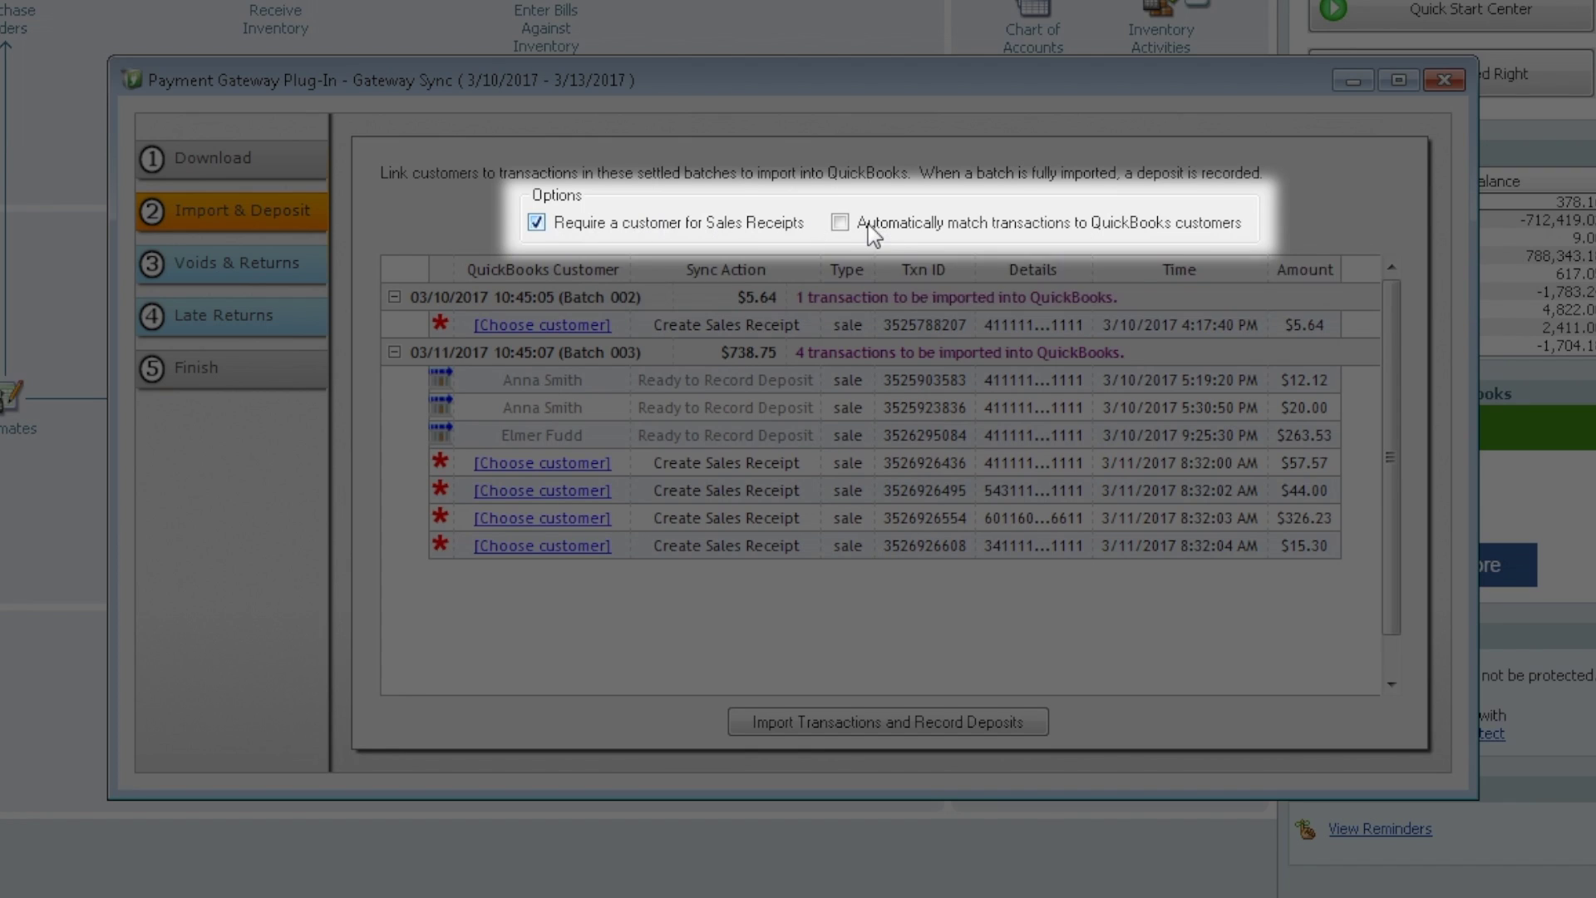
pyautogui.moveTo(866, 224)
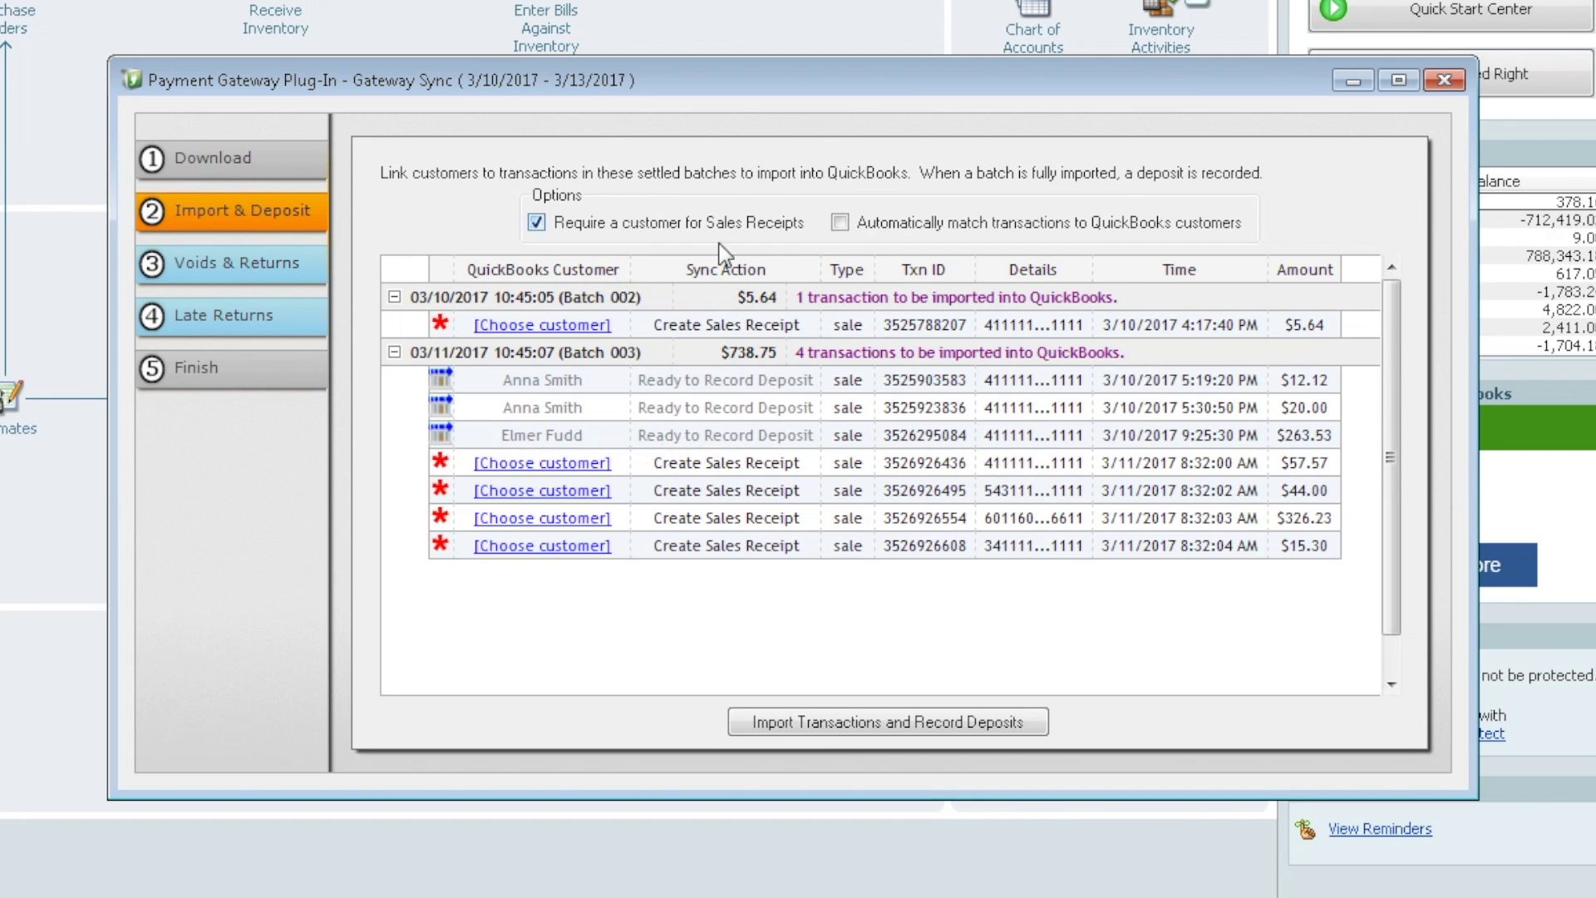
# - Auto-match transactions to QuickBooks customers, then pick a customer for Batch 002's $5.64 sale
pyautogui.click(840, 223)
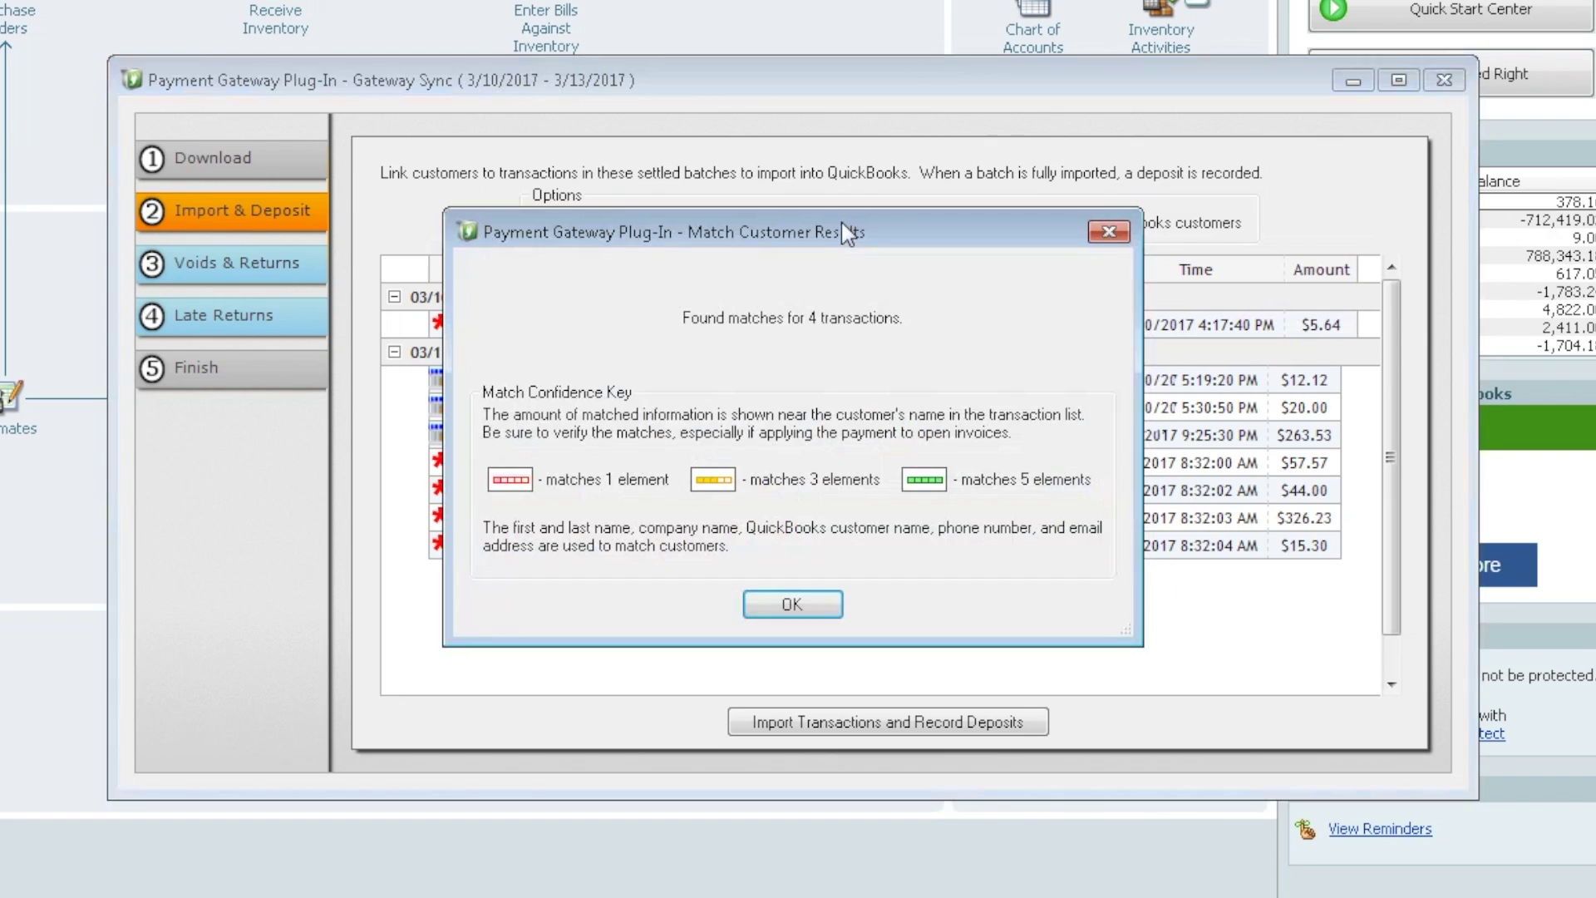
pyautogui.click(790, 605)
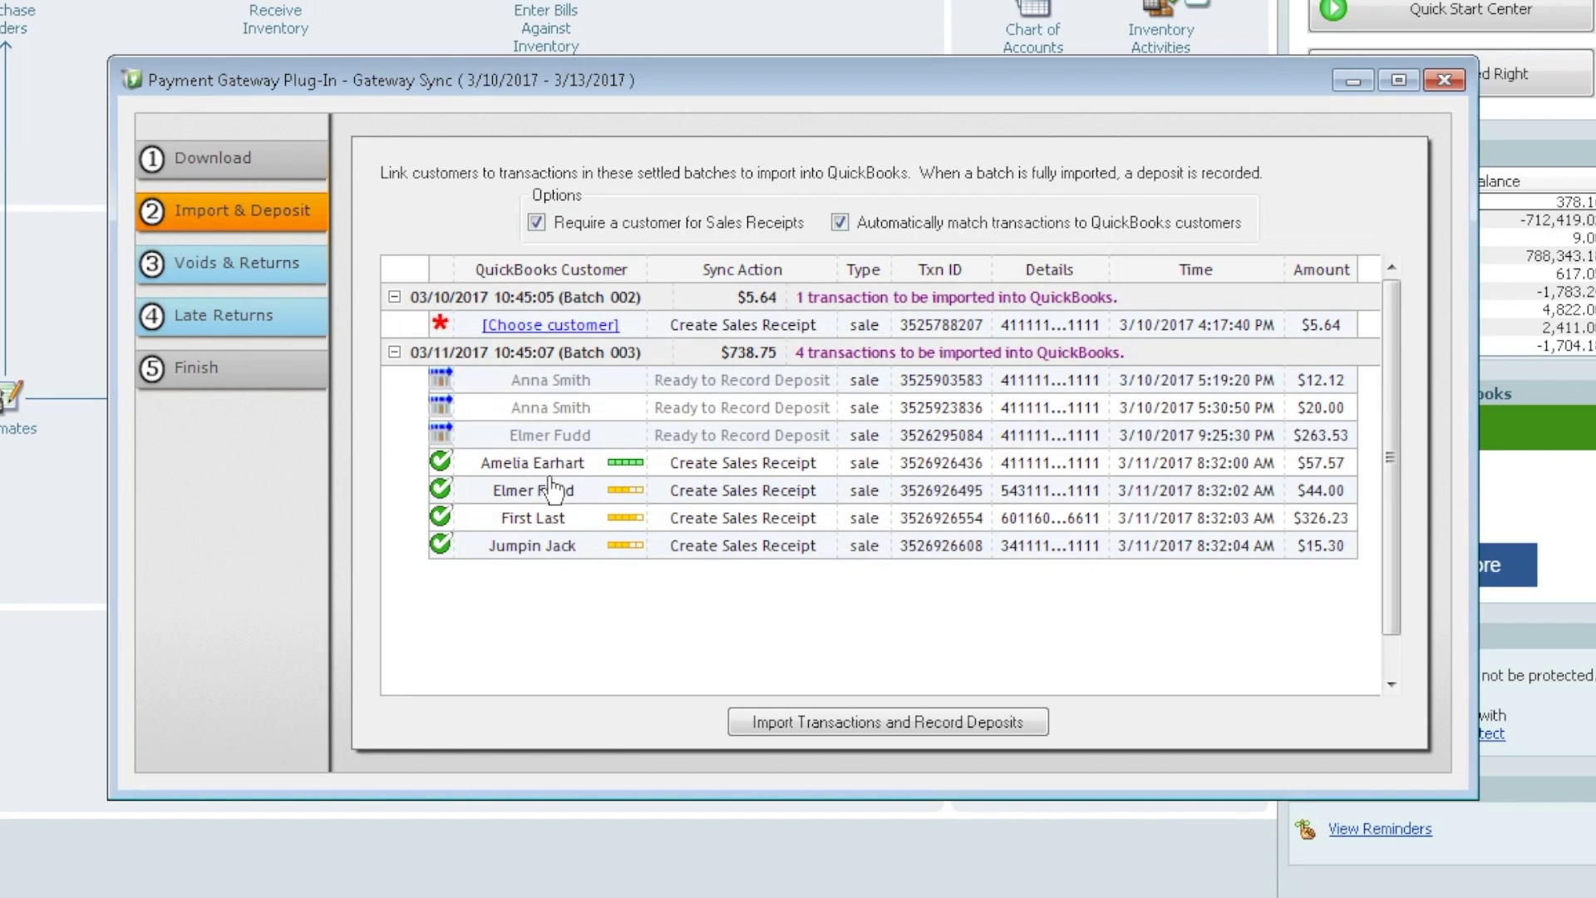
pyautogui.click(530, 328)
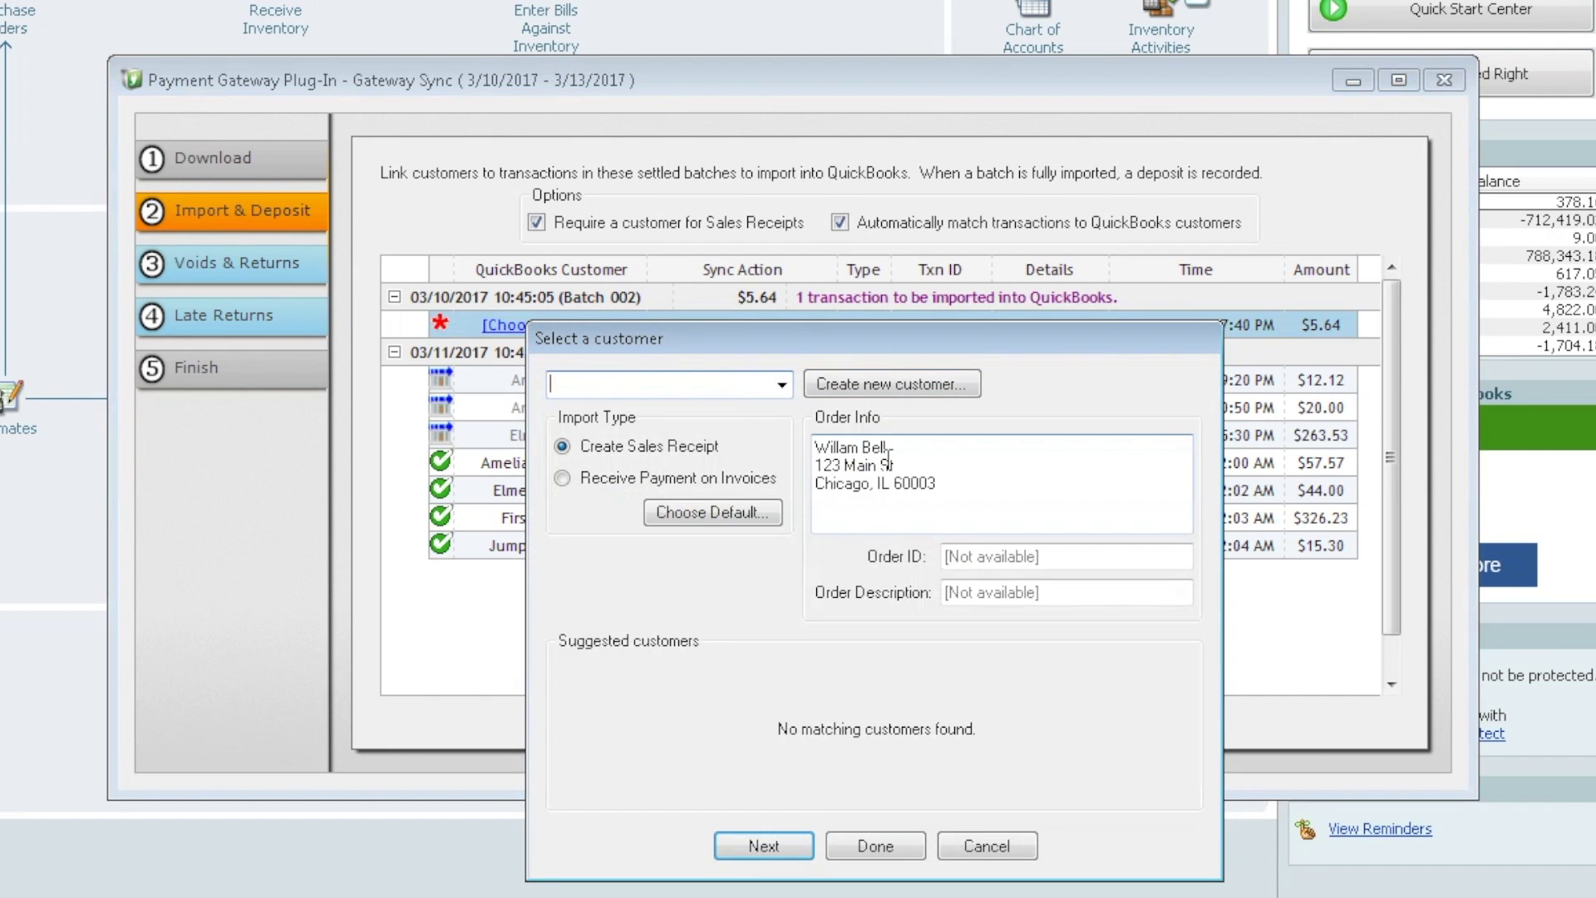
# - Create a new customer from the order's prefilled billing details for the $5.64 sale
pyautogui.click(782, 384)
pyautogui.moveTo(789, 462); pyautogui.dragTo(774, 431)
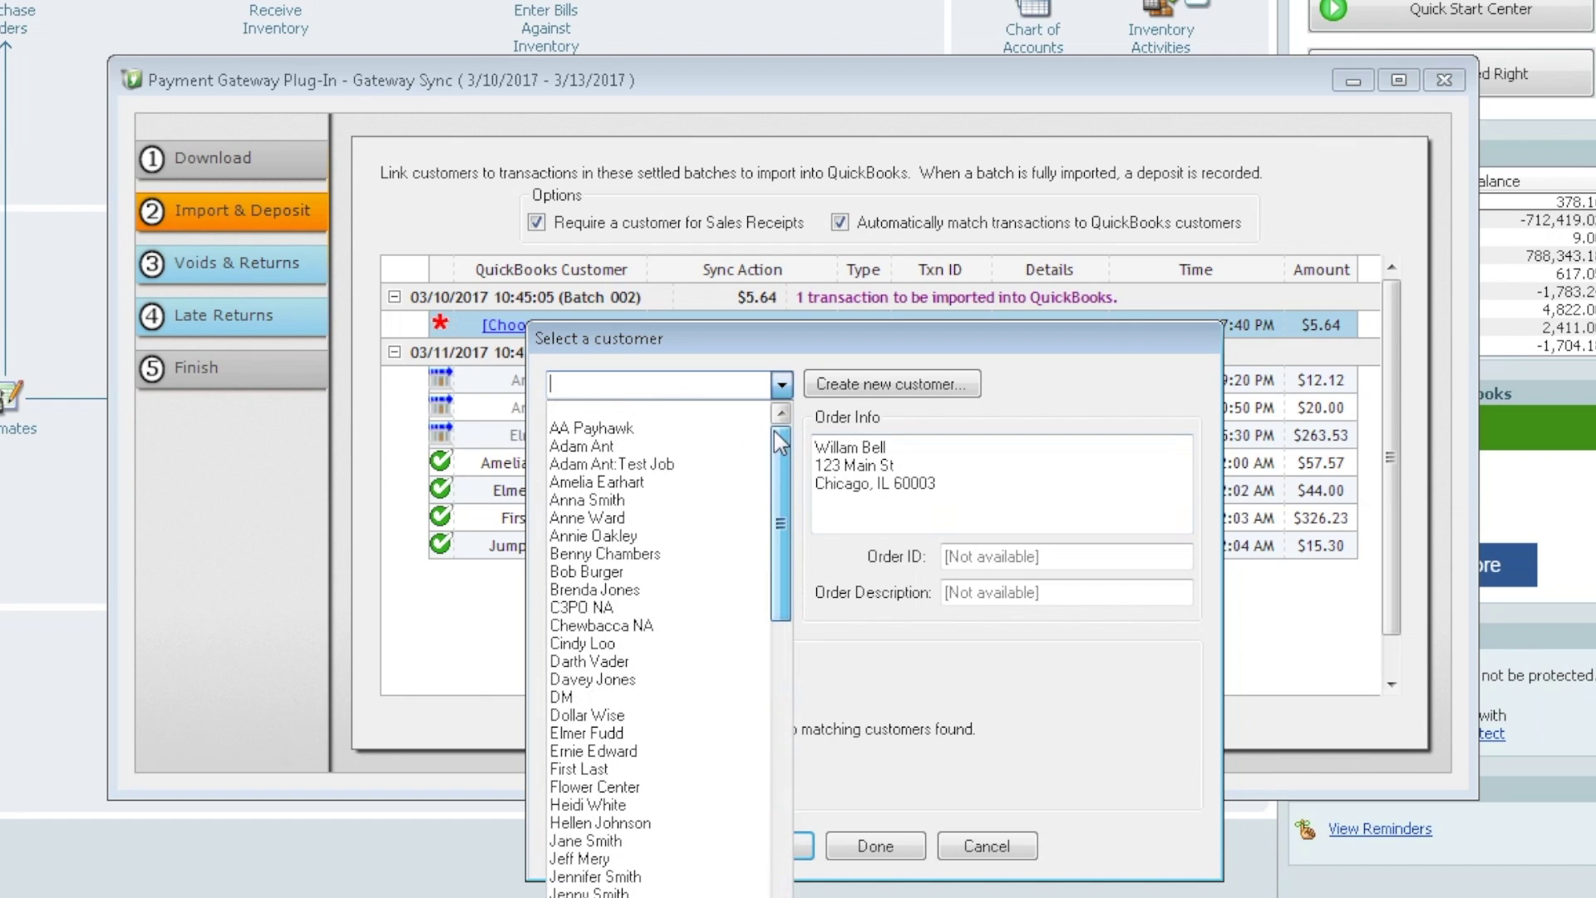
pyautogui.click(863, 388)
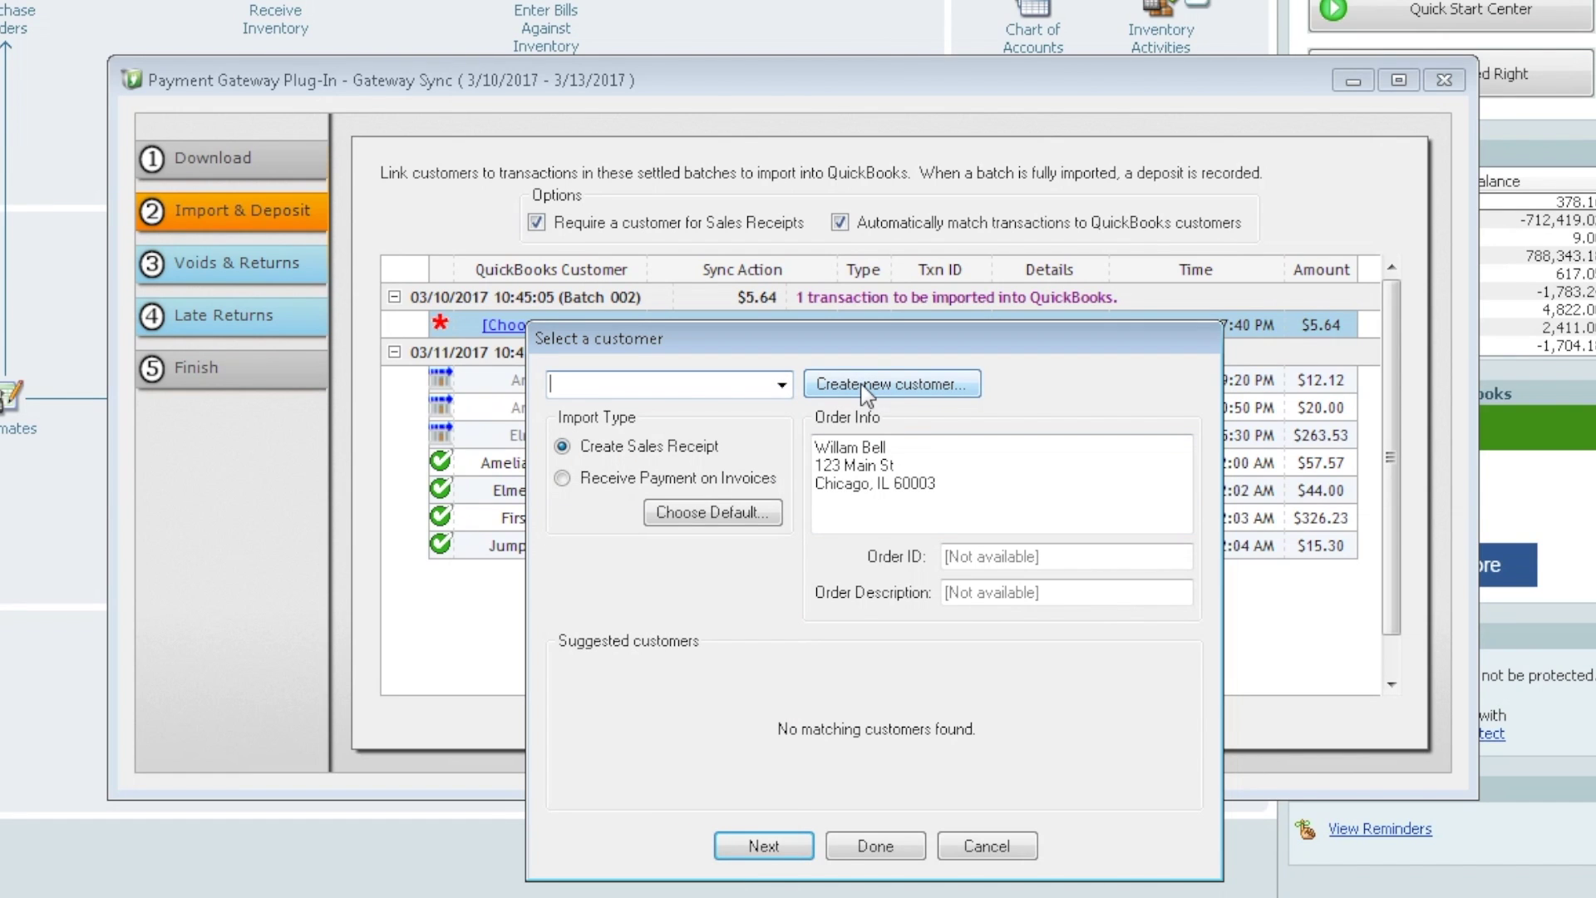
pyautogui.click(864, 387)
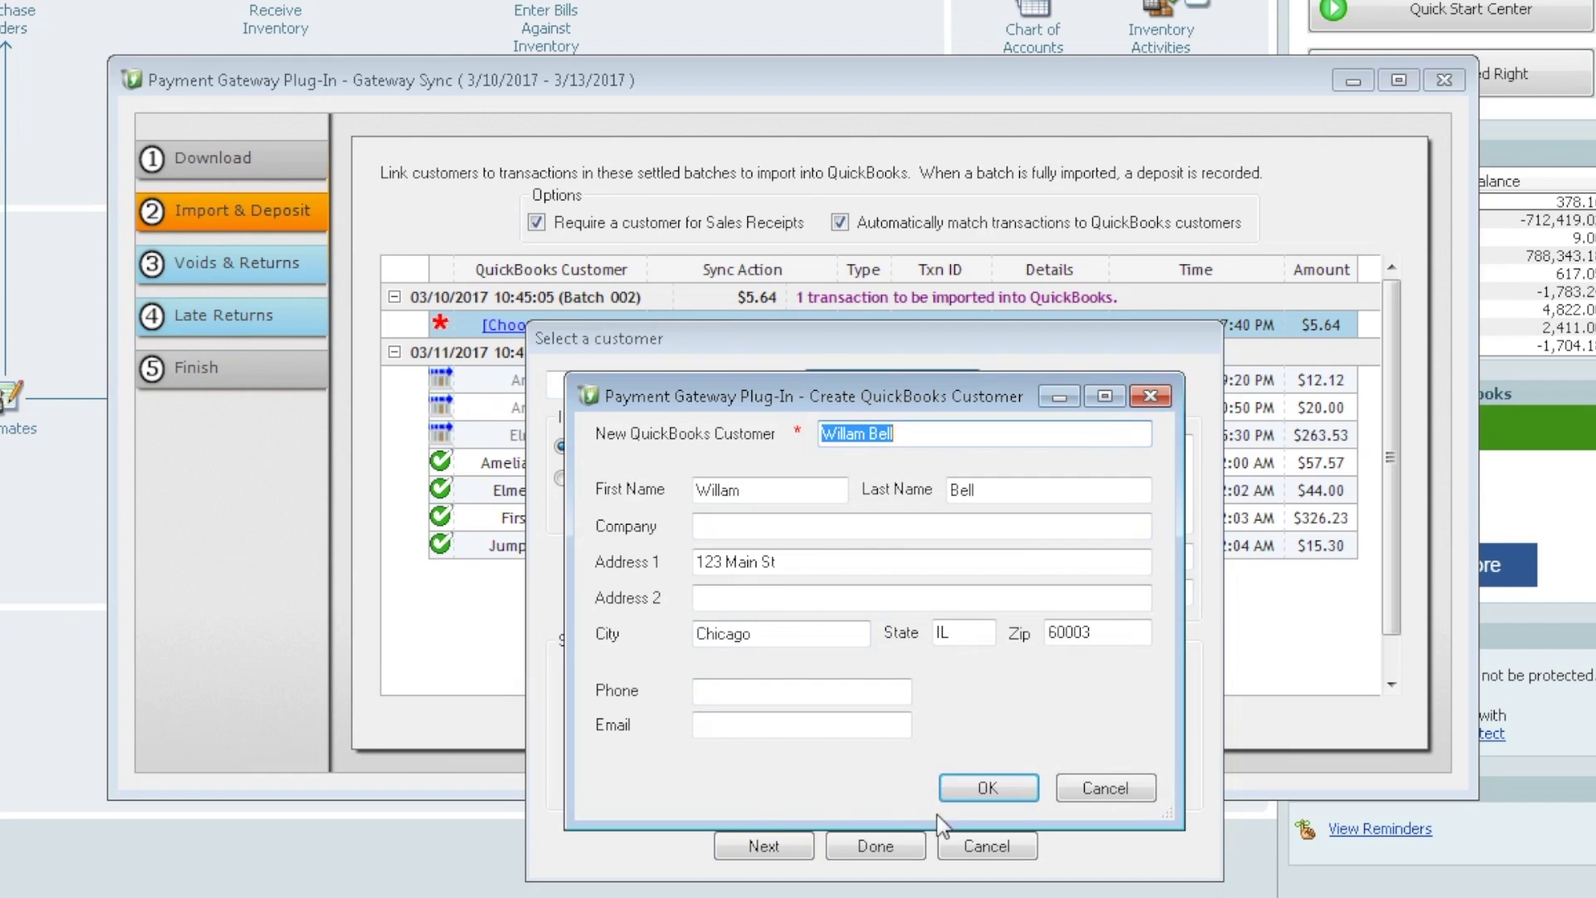
pyautogui.click(1000, 787)
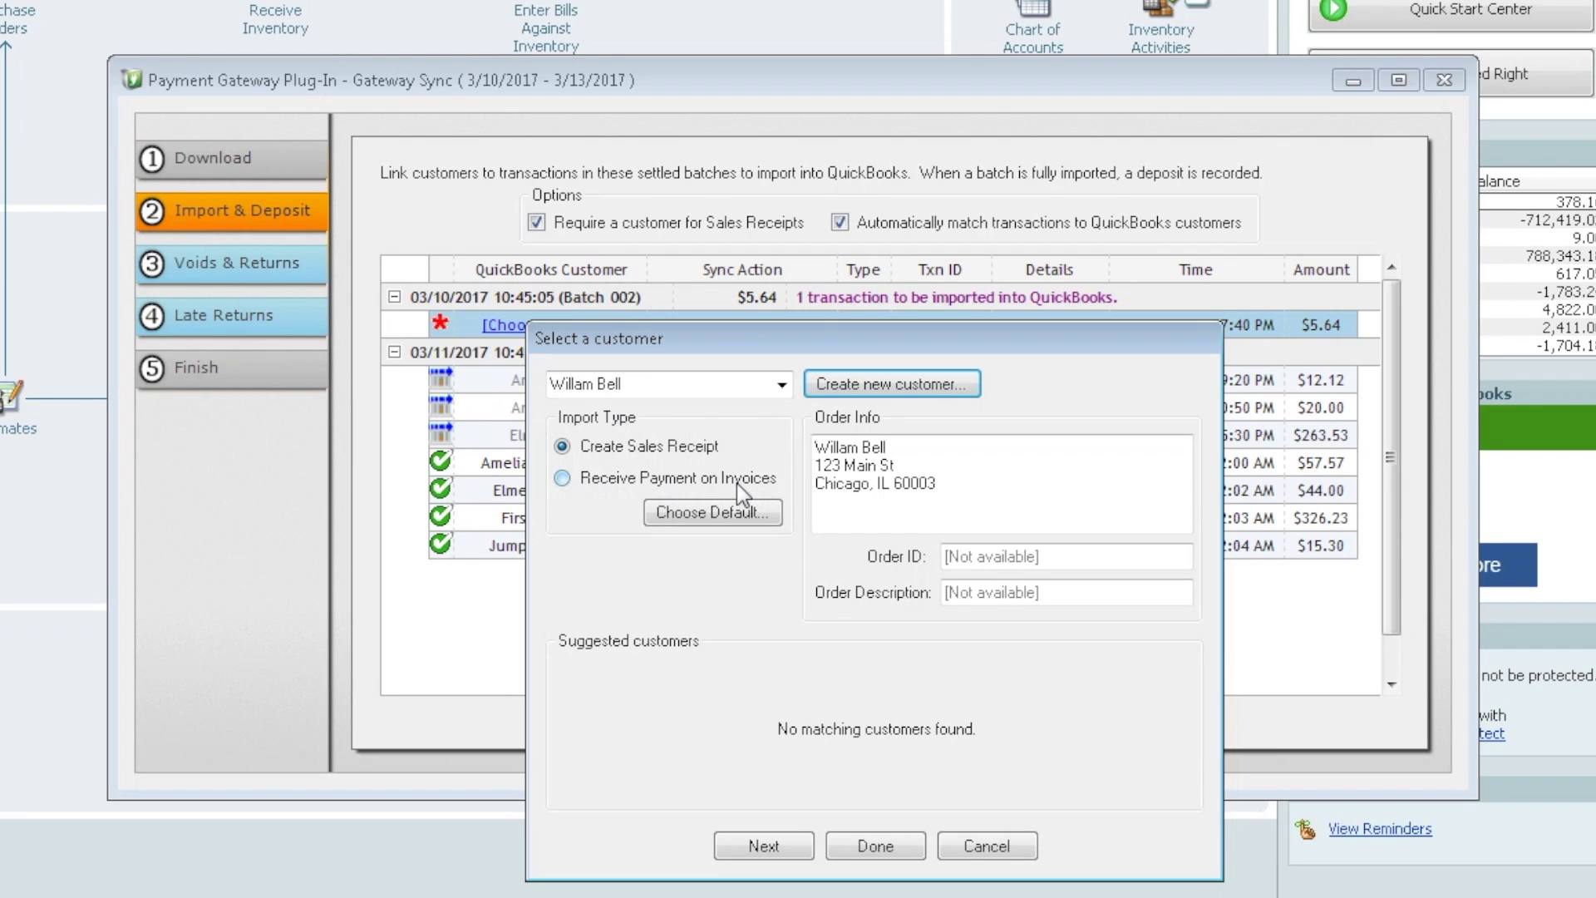
# - Make Receive Payment on Invoices the default import type for all sales and finish assigning
pyautogui.click(562, 479)
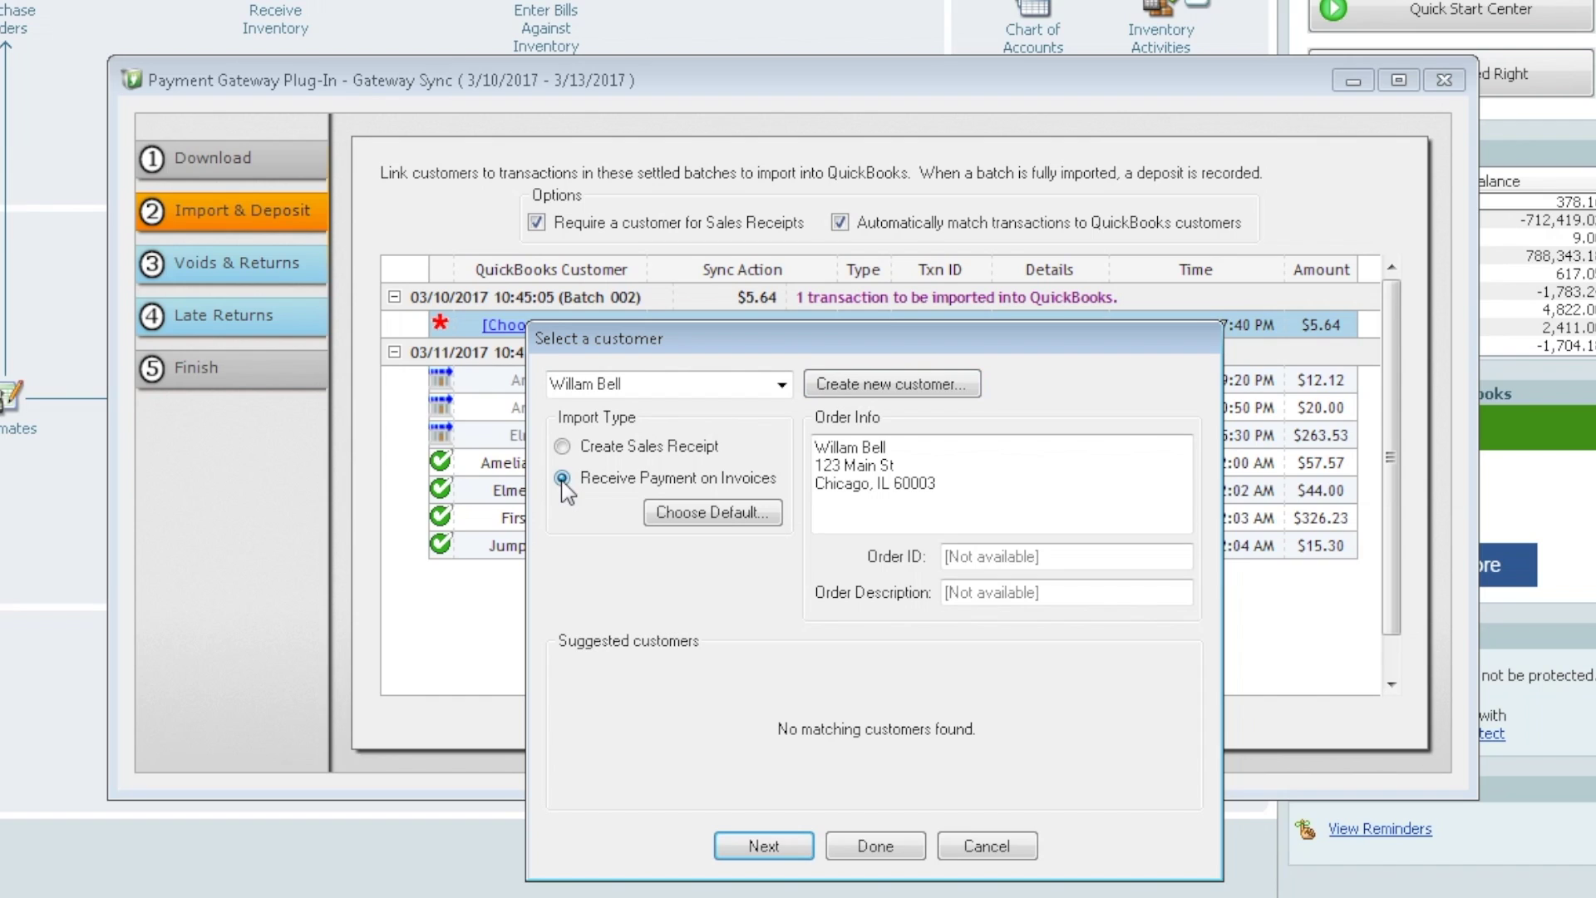
pyautogui.click(703, 514)
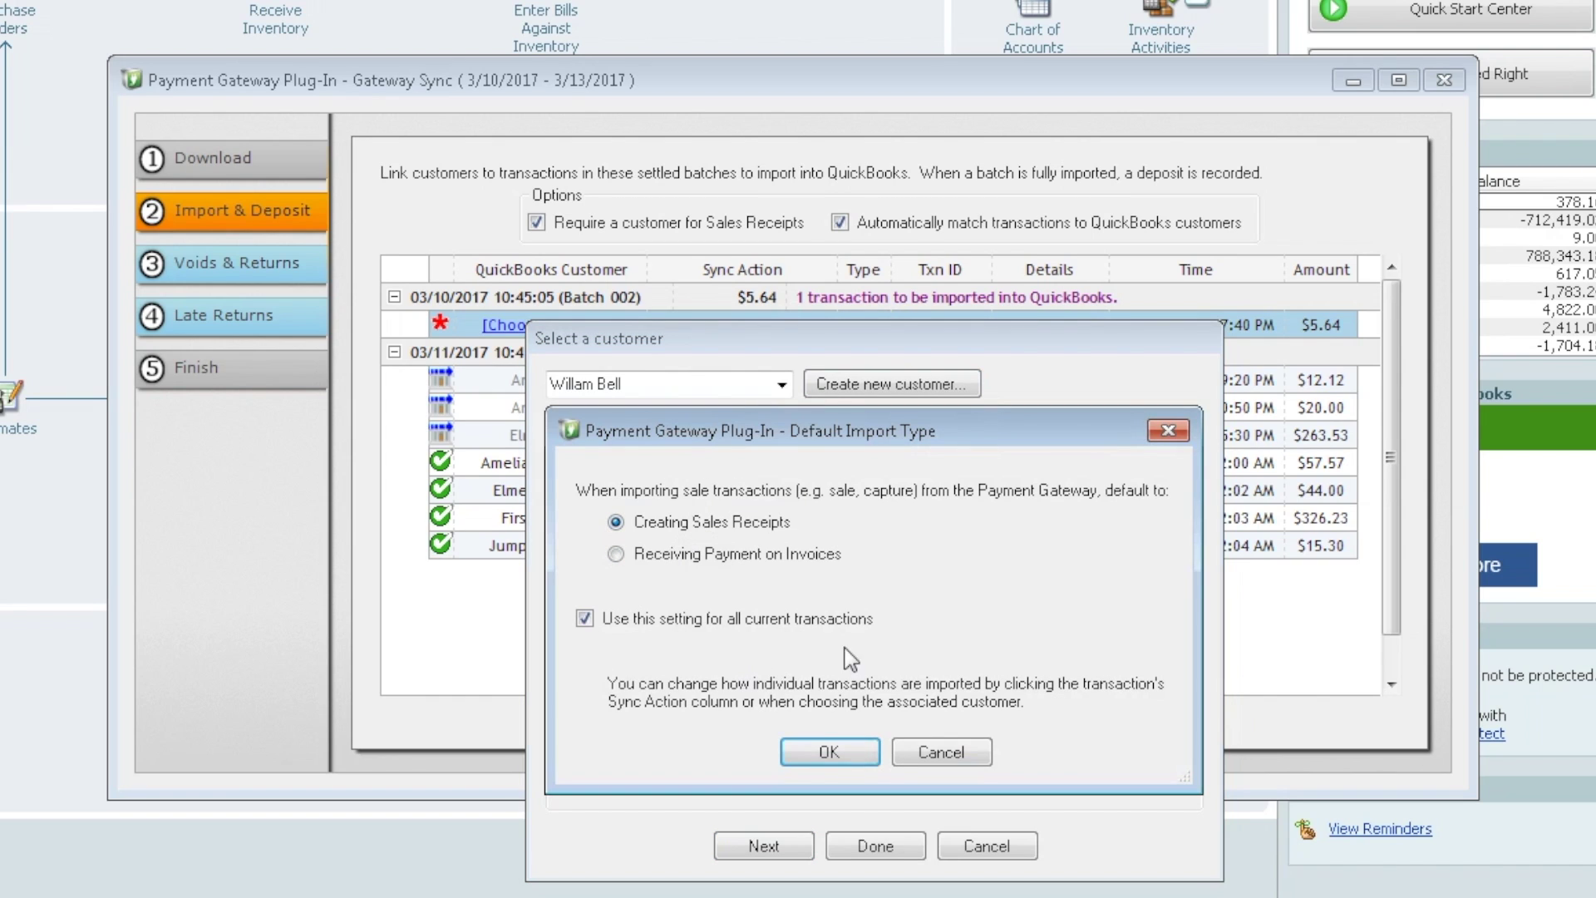
pyautogui.click(616, 554)
pyautogui.click(836, 752)
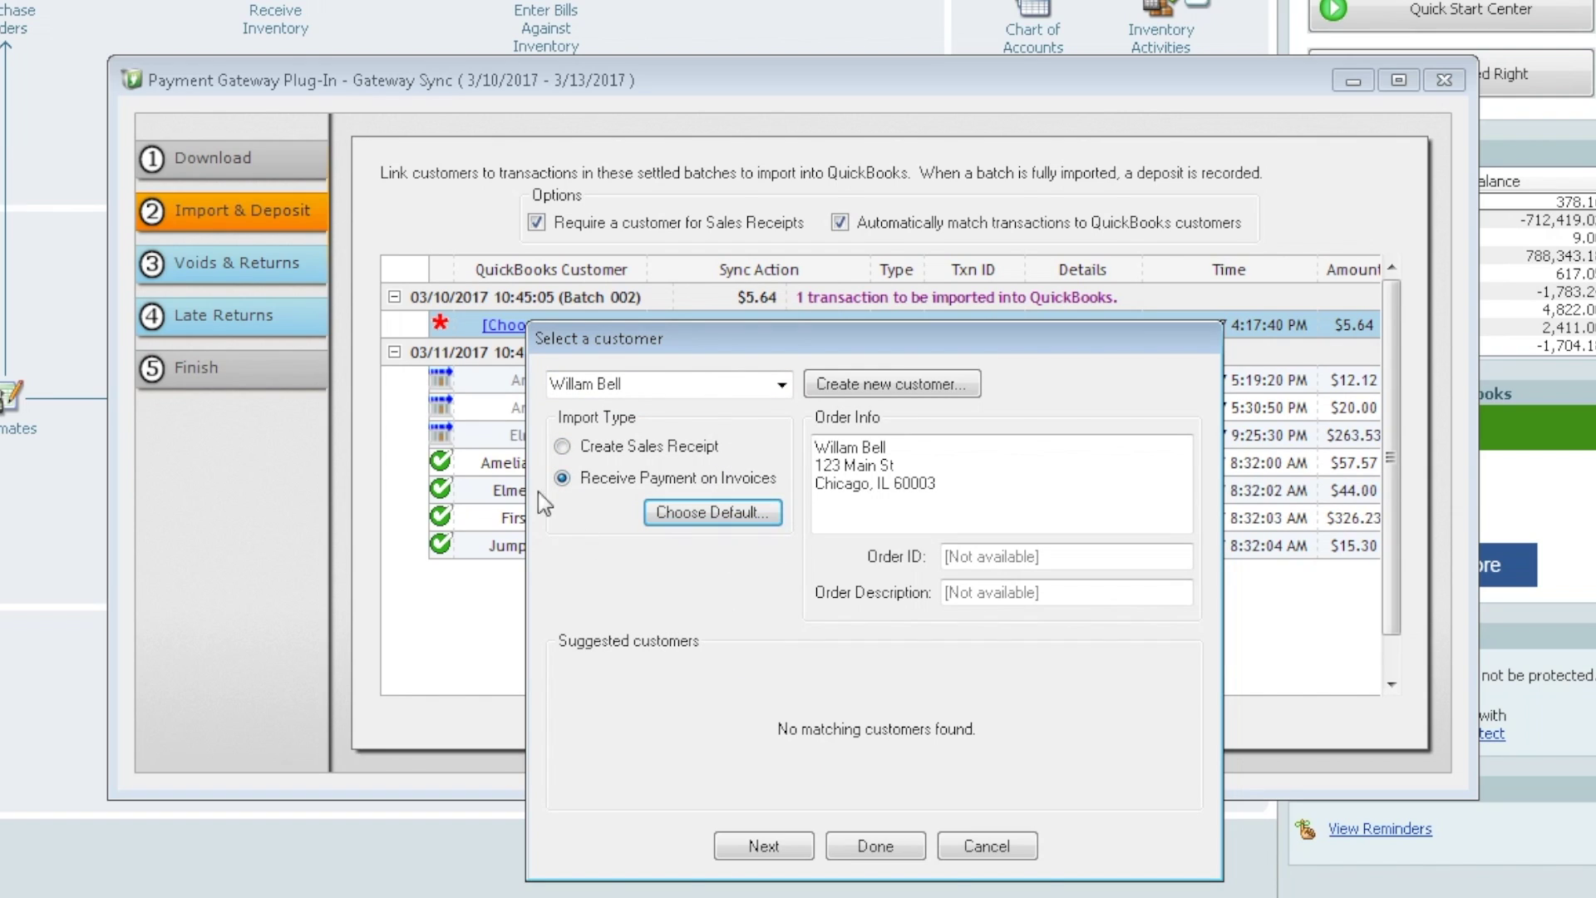
pyautogui.click(891, 847)
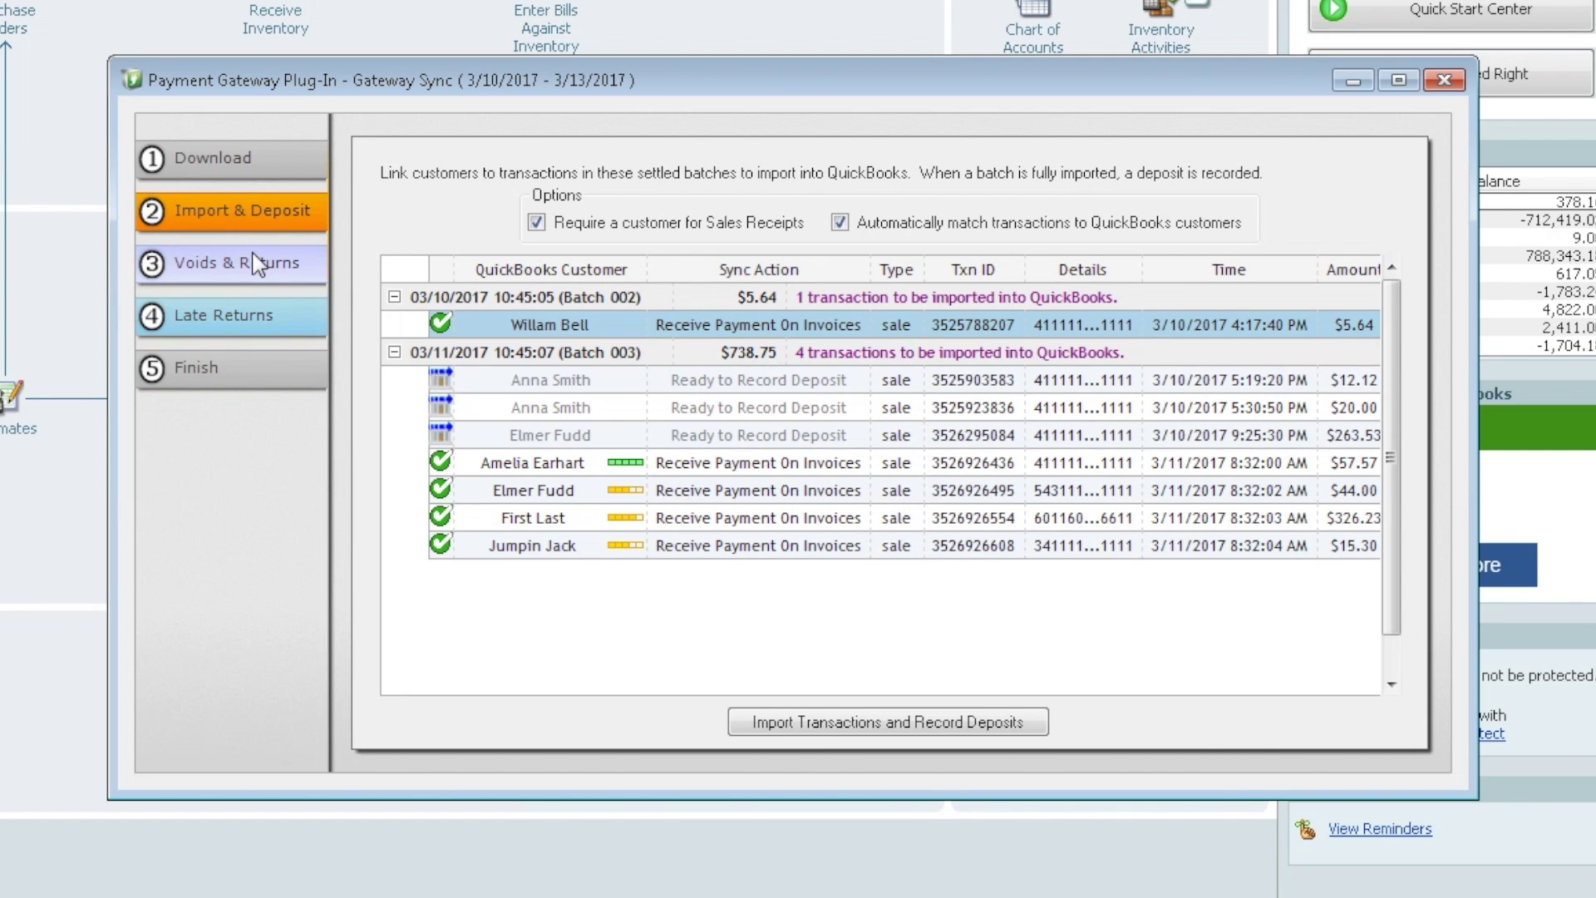
# - Import the five settled card transactions and record both batch deposits in Gateway Sync
pyautogui.click(231, 261)
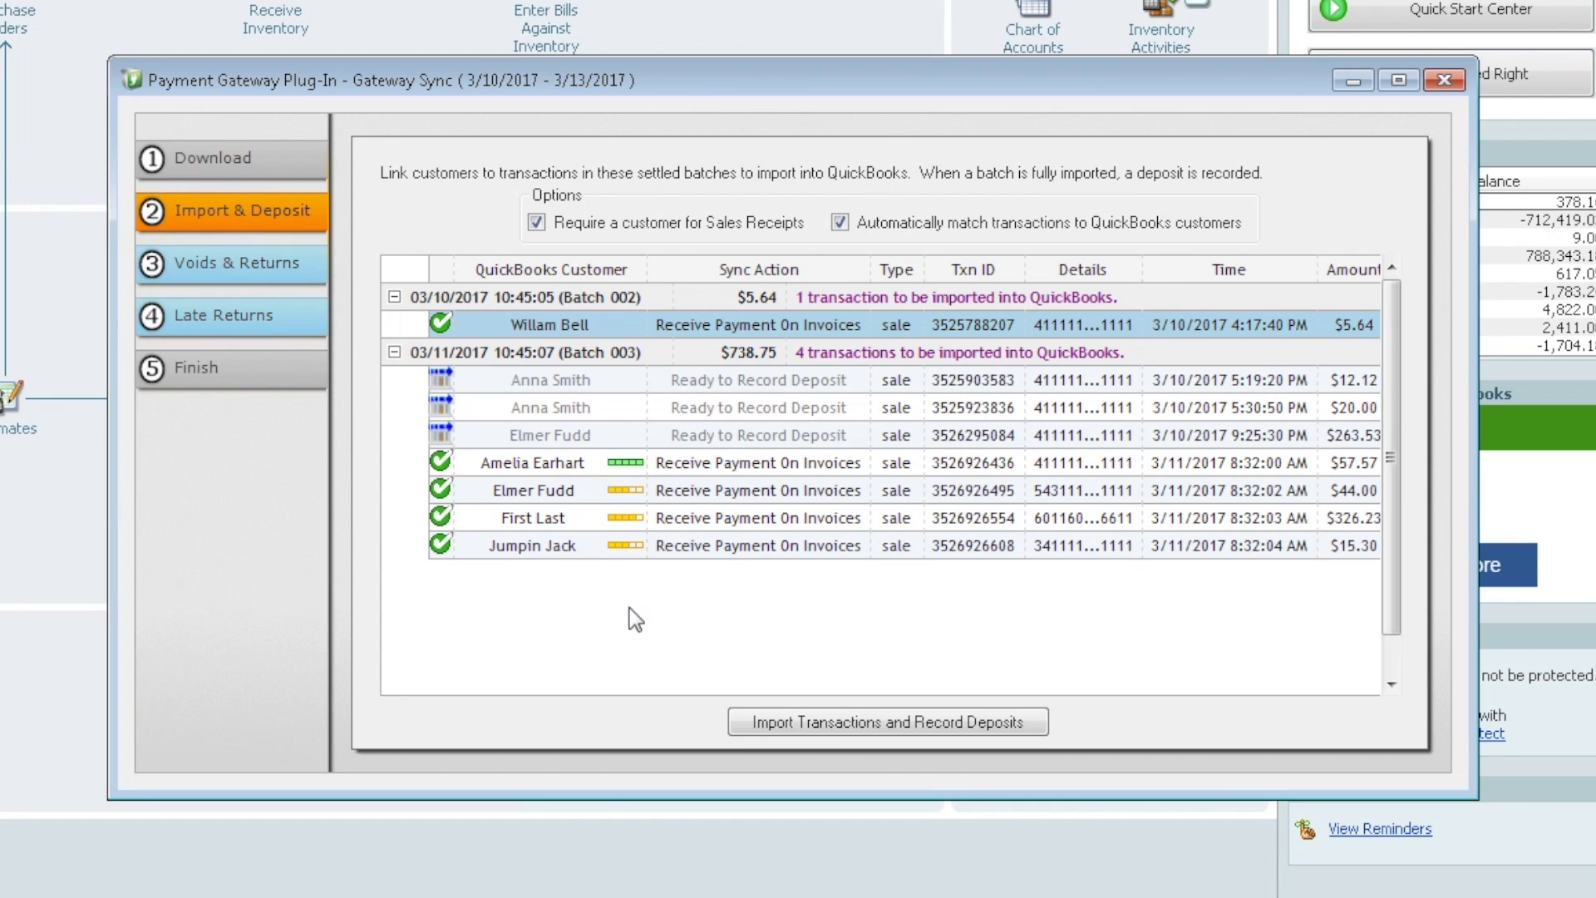
pyautogui.click(879, 723)
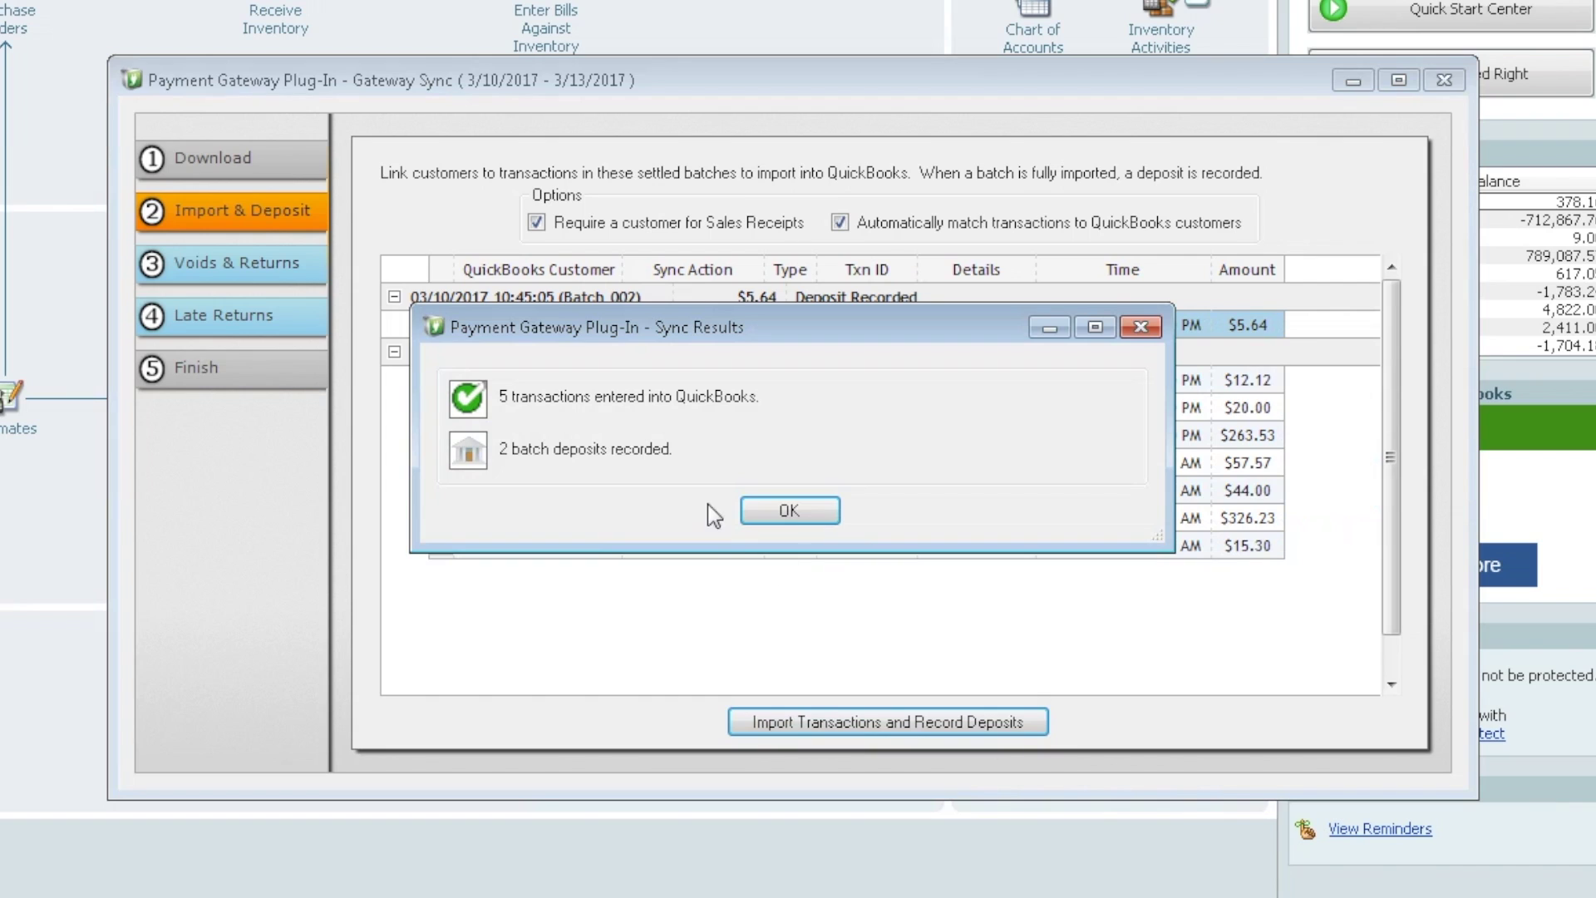
# - Acknowledge the sync results and close Gateway Sync to return to the Home page
pyautogui.click(803, 513)
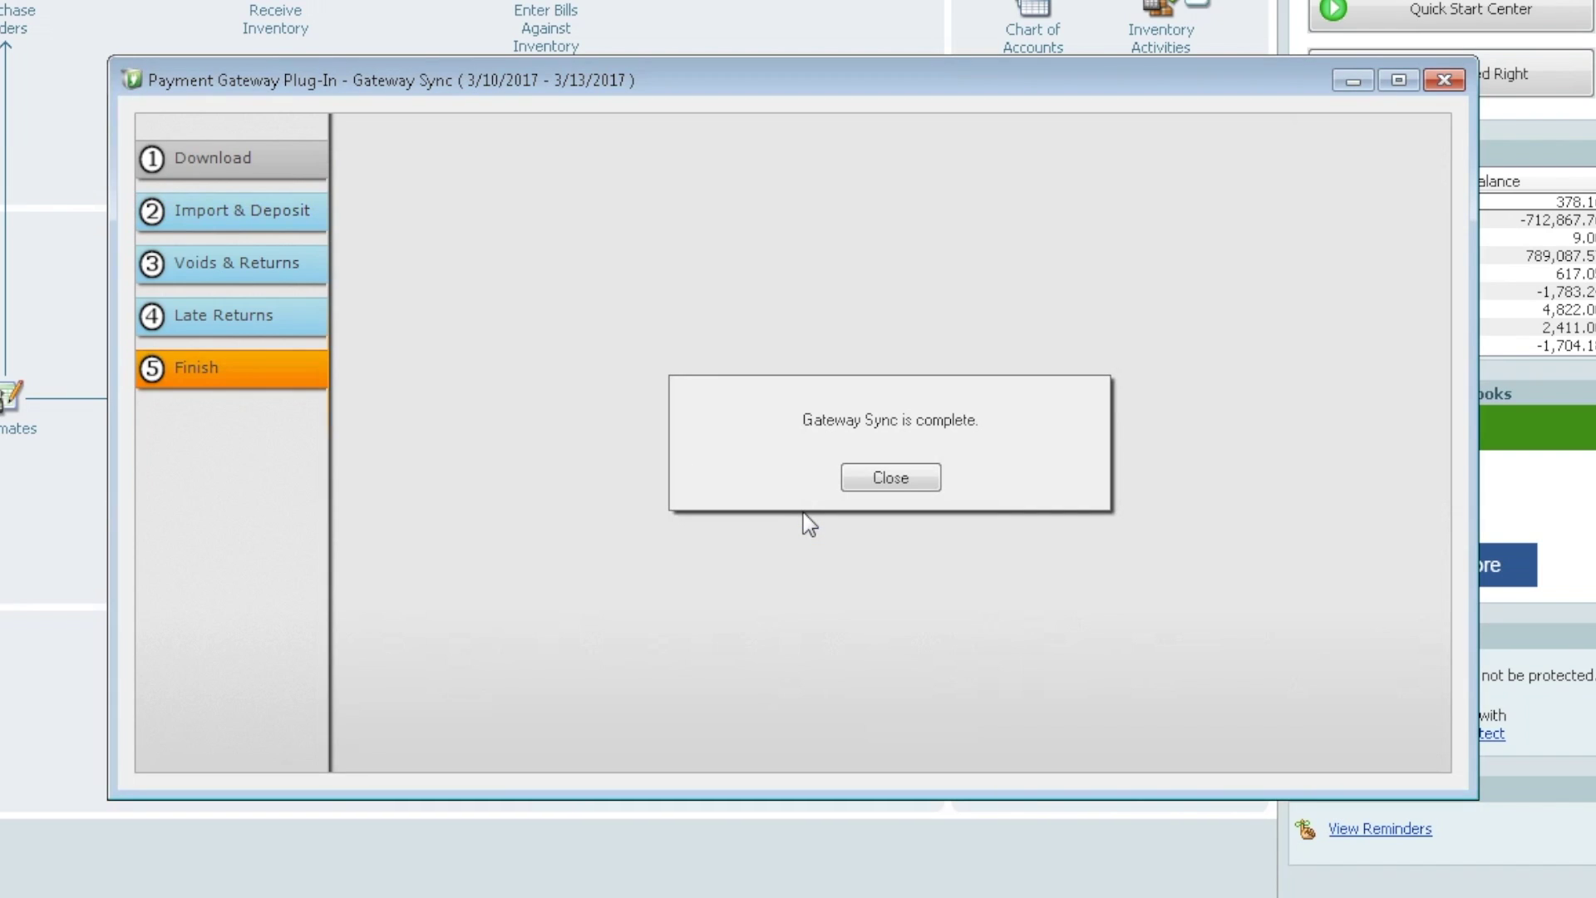
pyautogui.click(904, 478)
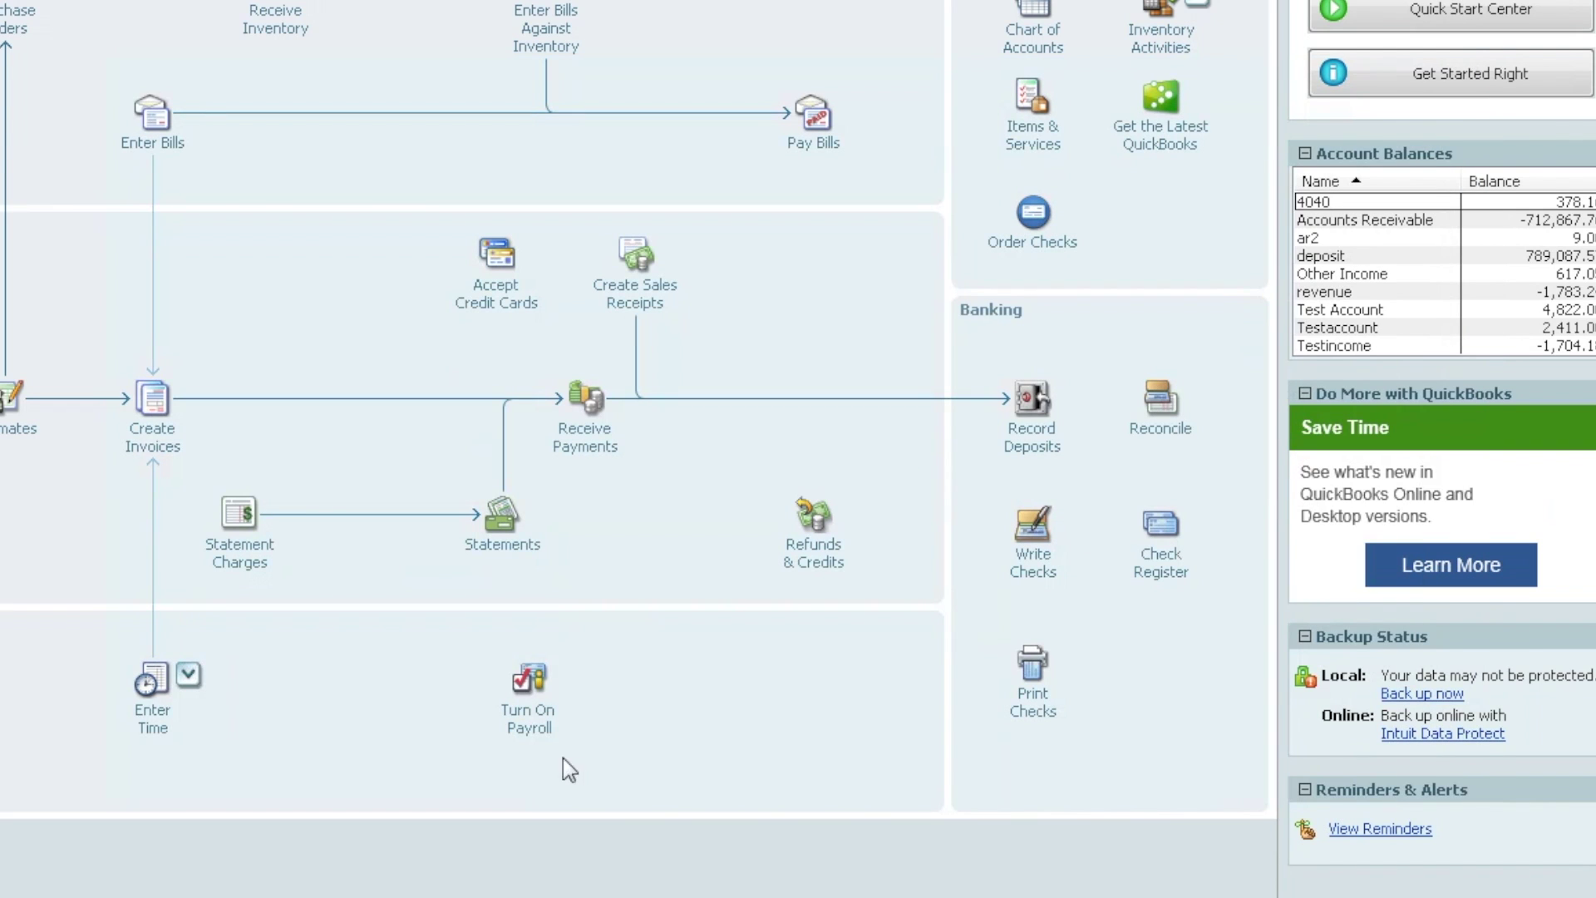